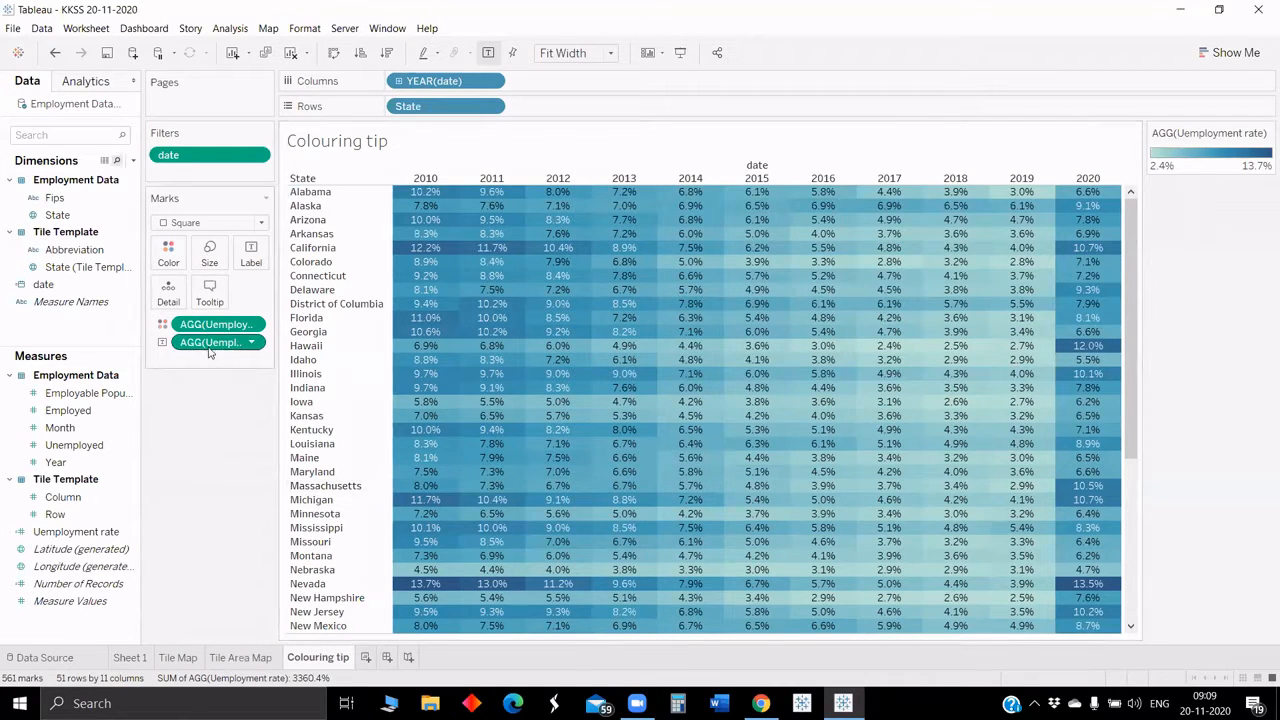
Step: Put the unemployment rate on Tooltip while keeping it as the cell label
{"action": "left_click_drag", "start_coordinate": [210, 352], "coordinate": [212, 298]}
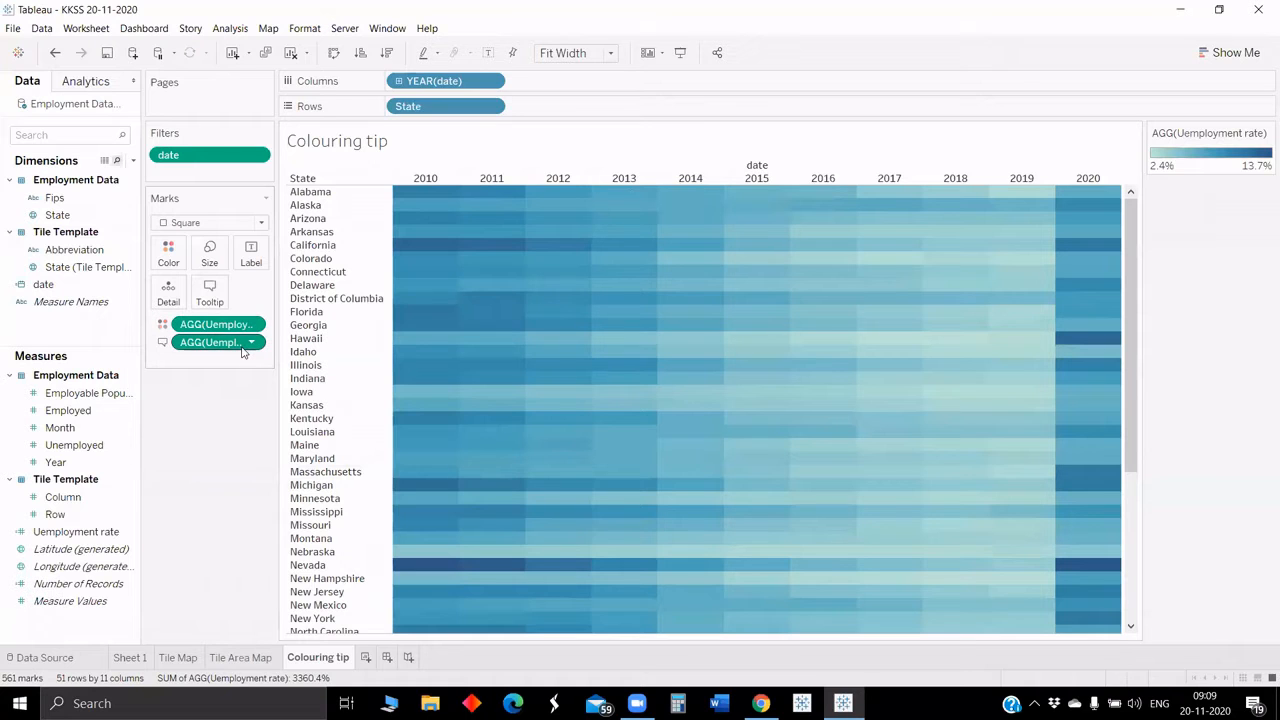
{"action": "left_click_drag", "start_coordinate": [242, 345], "coordinate": [210, 300]}
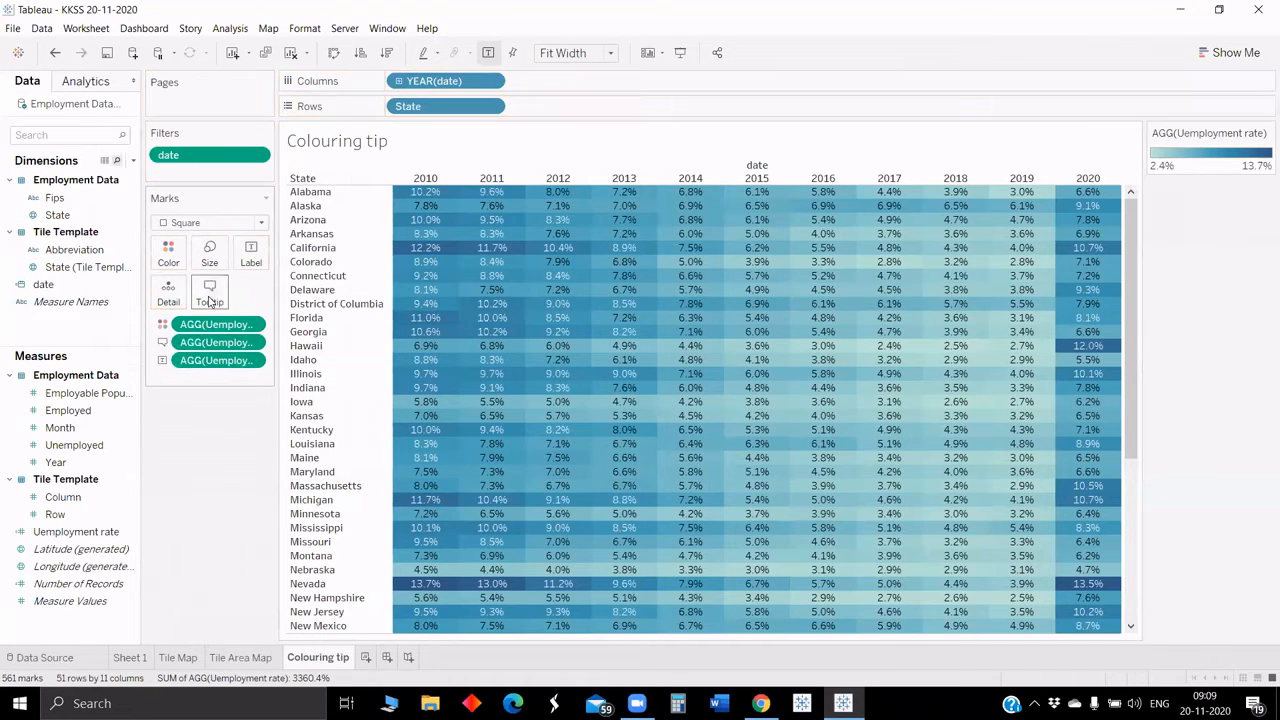
Step: Try a Rank quick table calculation on the label's unemployment rate and undo it
{"action": "left_click", "coordinate": [251, 360]}
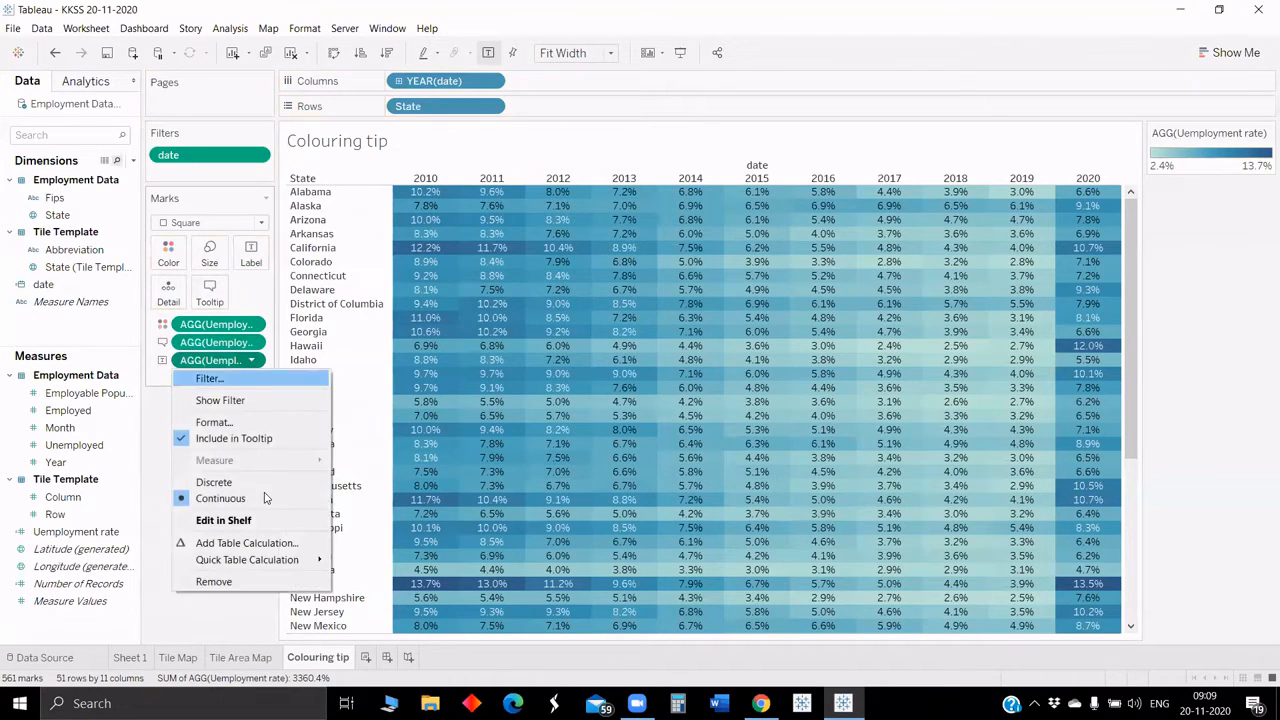
{"action": "mouse_move", "coordinate": [296, 562]}
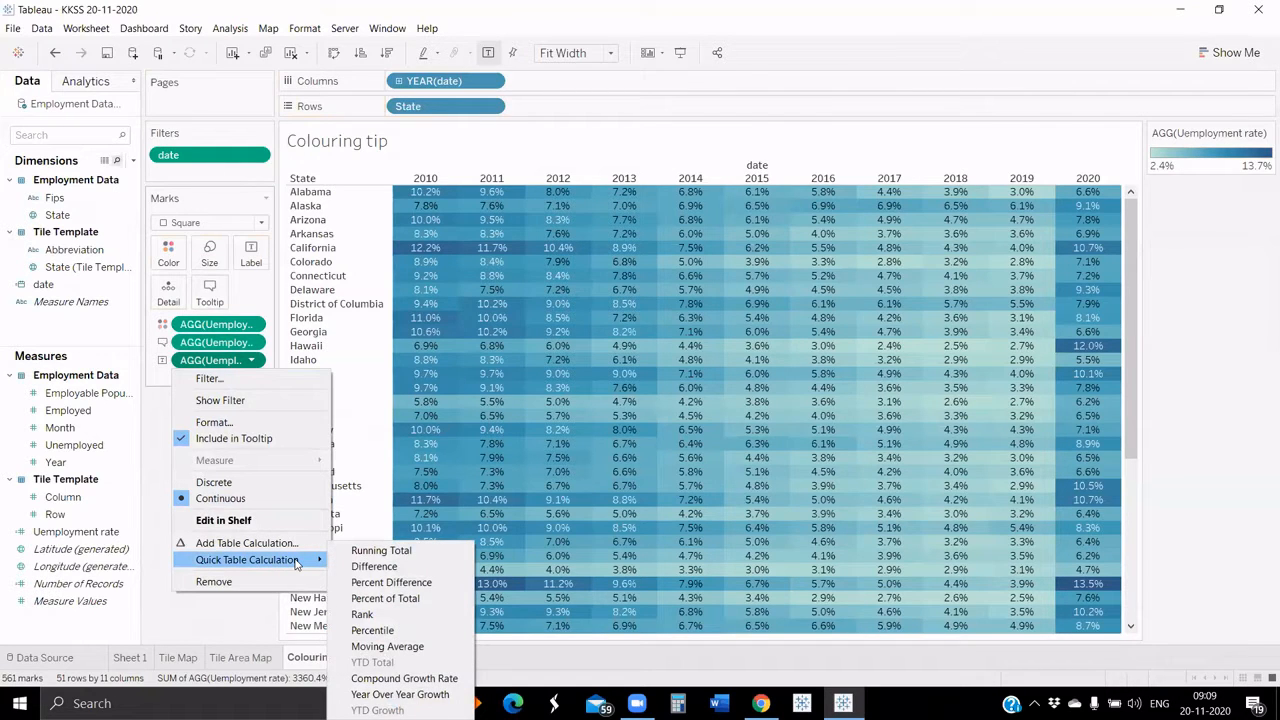
{"action": "left_click", "coordinate": [361, 614]}
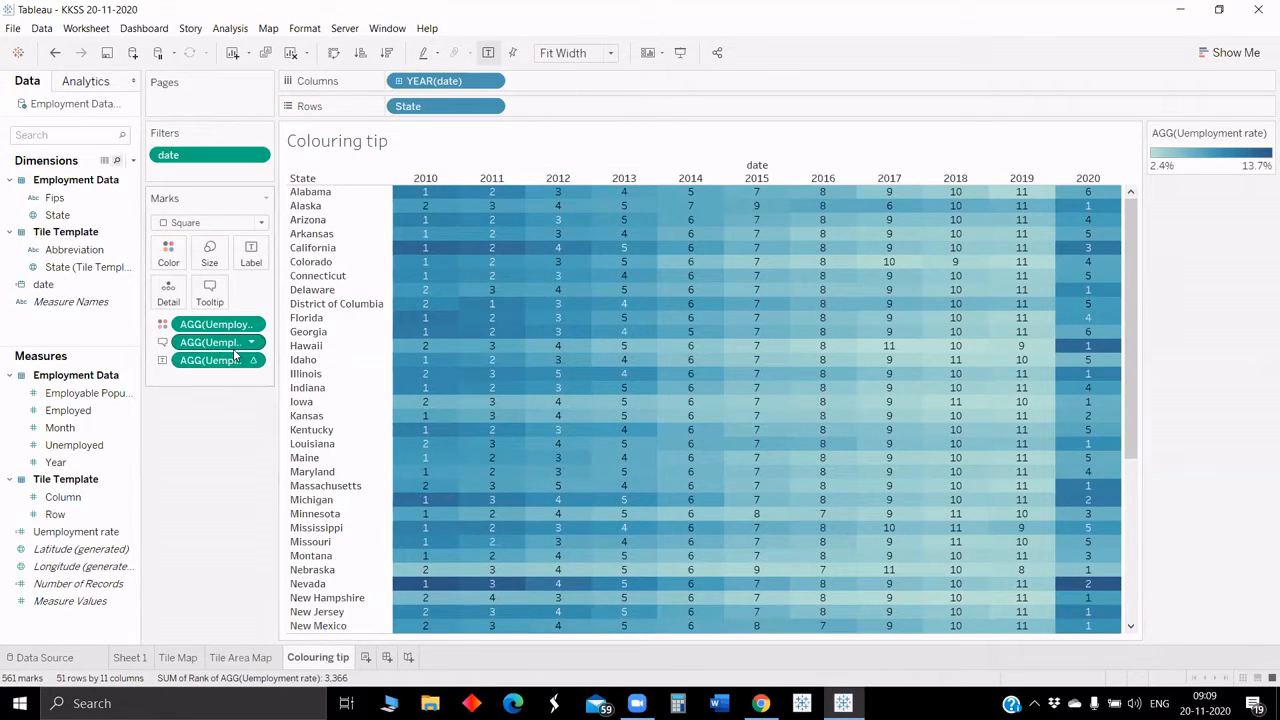
{"action": "key", "text": "ctrl+z"}
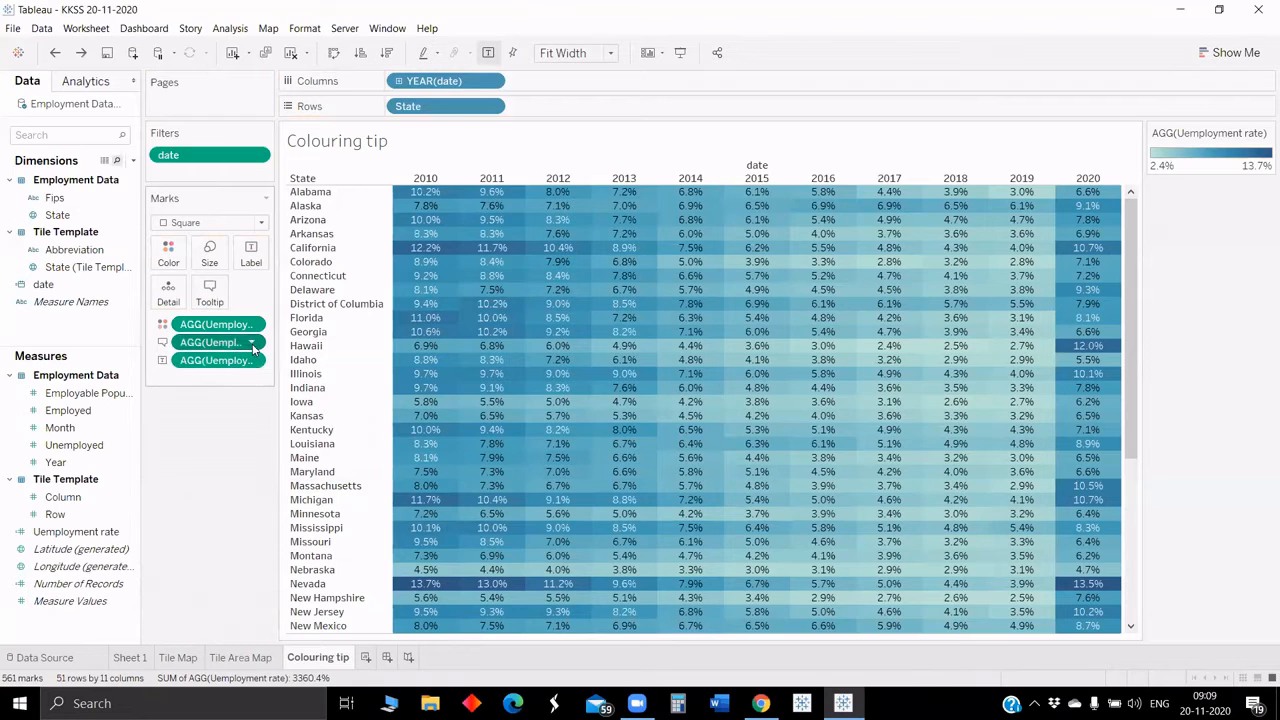
Step: Add a descending Rank table calculation, computed Table (across), to the tooltip's unemployment rate
{"action": "left_click", "coordinate": [251, 342]}
{"action": "left_click", "coordinate": [248, 525]}
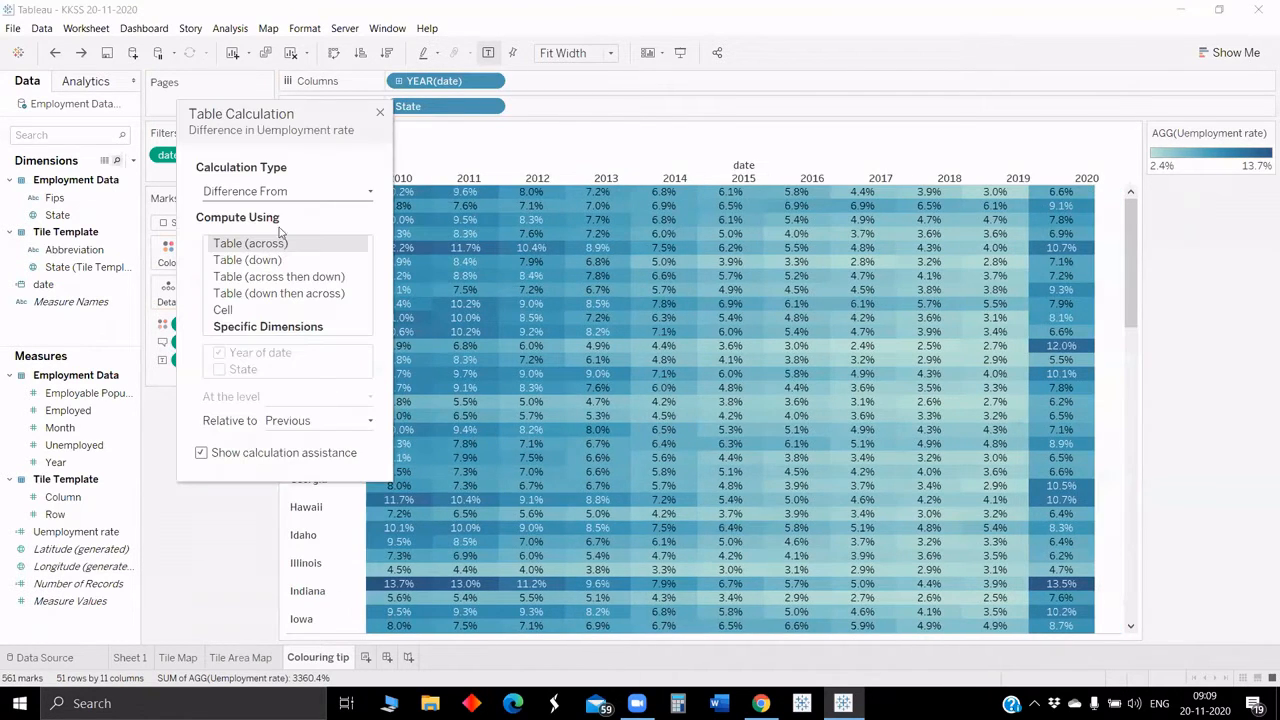
{"action": "key", "text": "r"}
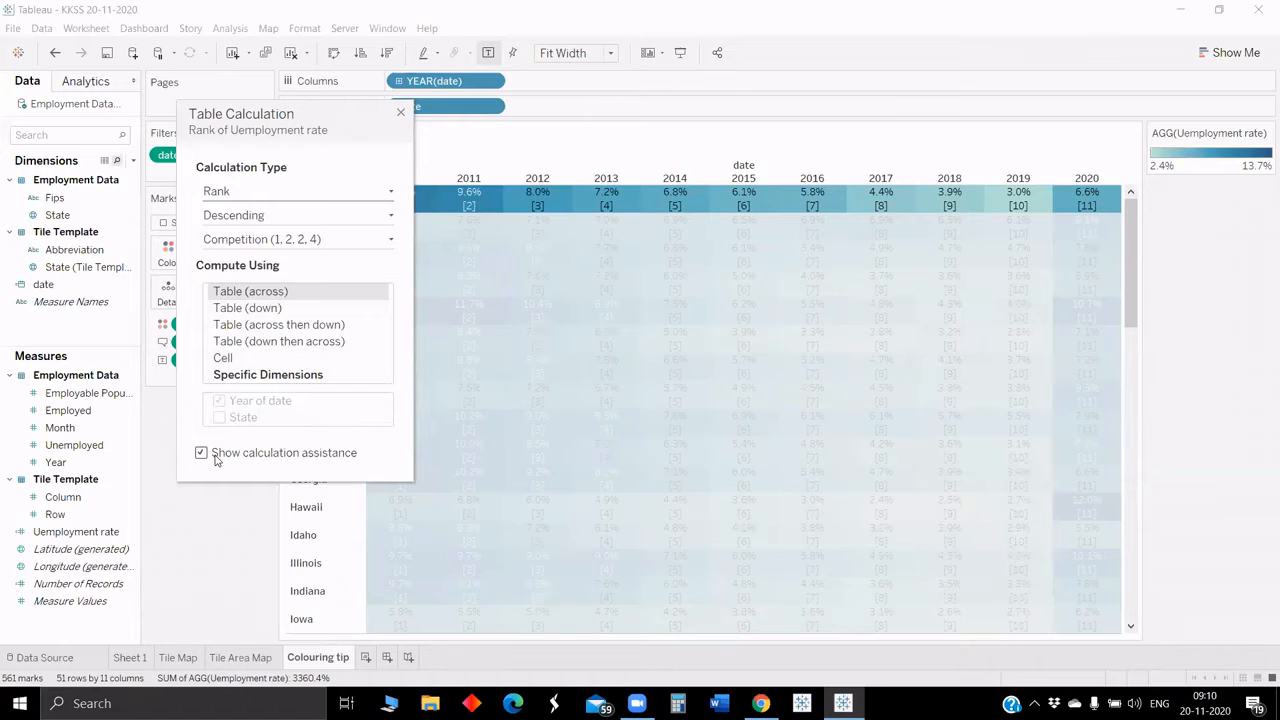
{"action": "left_click", "coordinate": [246, 375]}
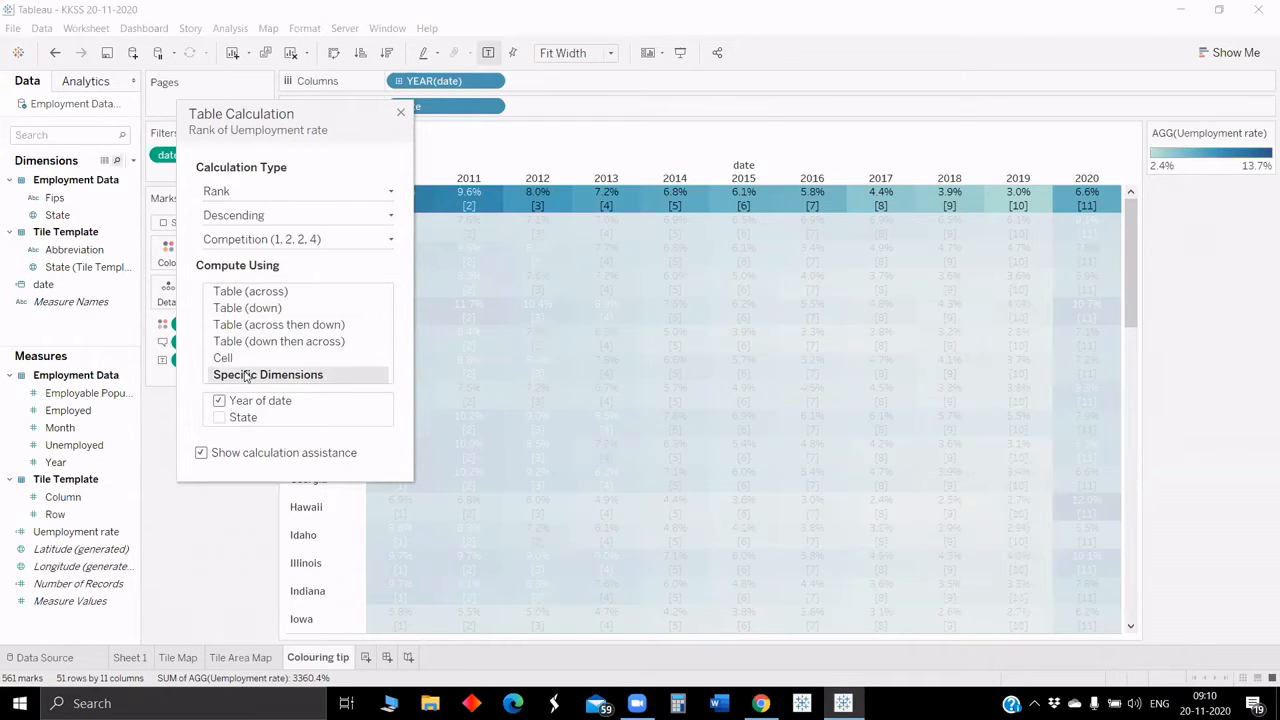
{"action": "left_click", "coordinate": [286, 291]}
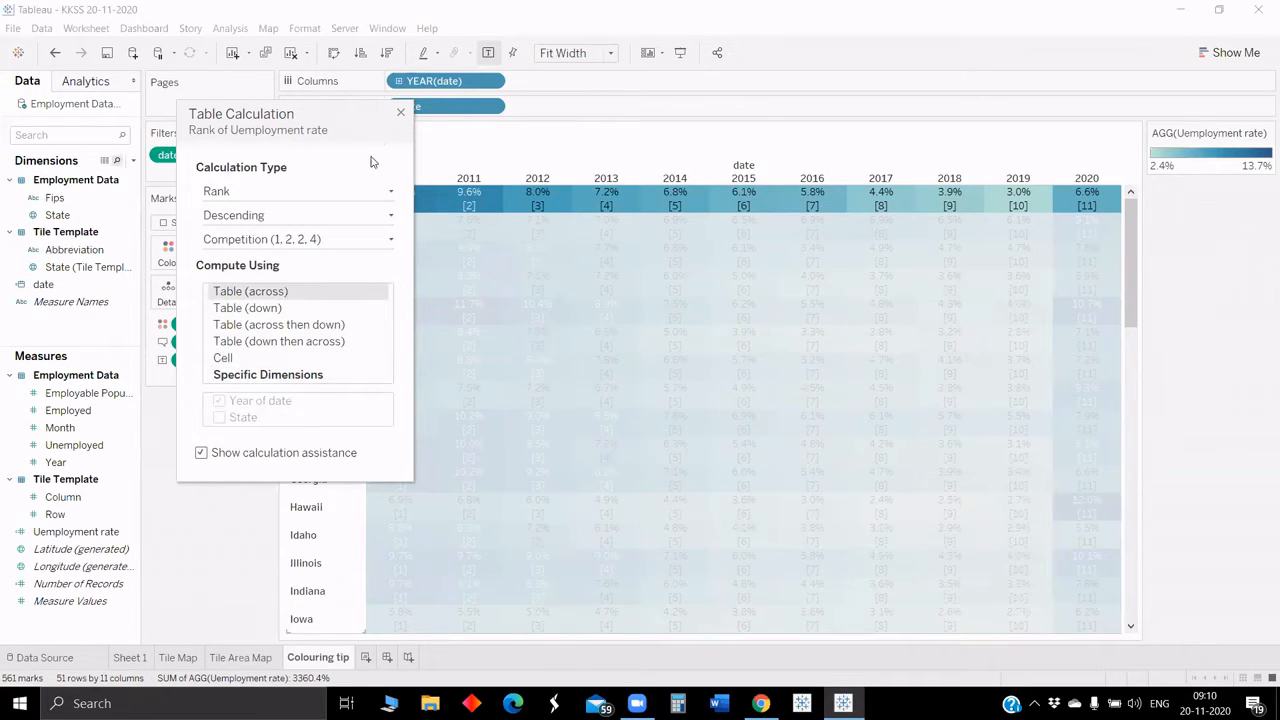
{"action": "left_click", "coordinate": [401, 113]}
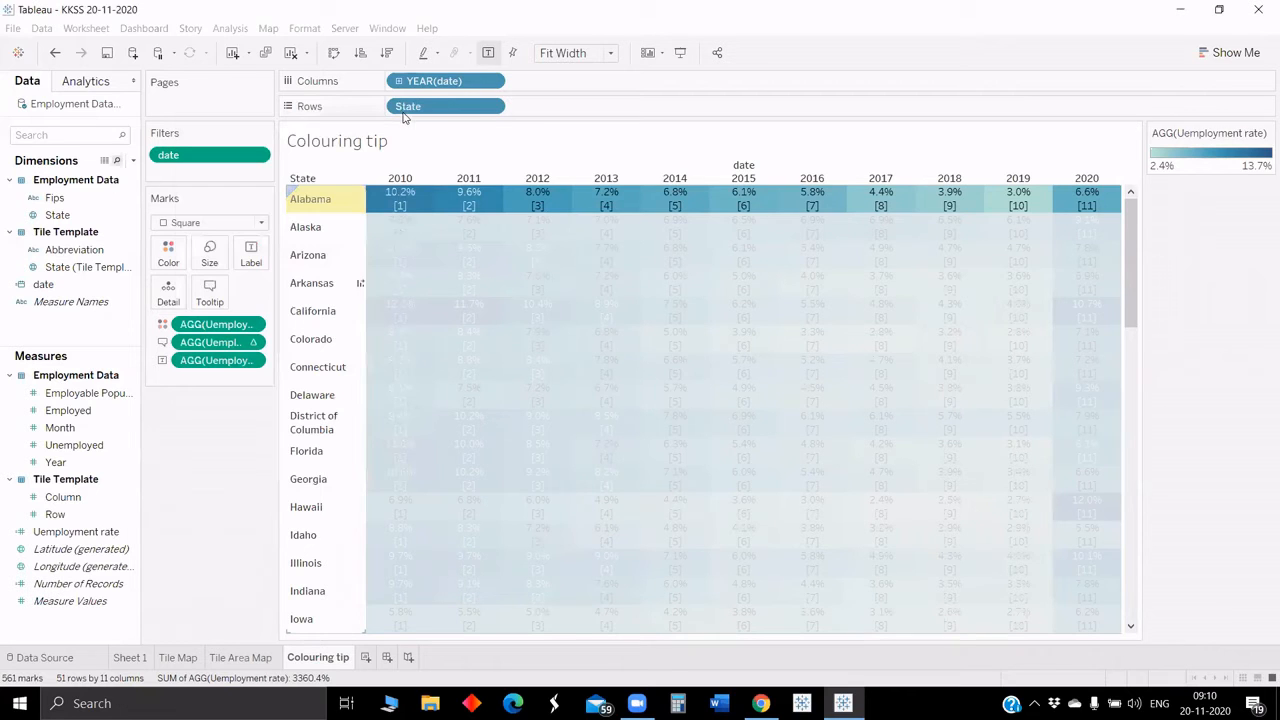
Step: Colour the heatmap cells by the ranked unemployment rate instead of the raw rate
{"action": "left_click", "coordinate": [418, 199]}
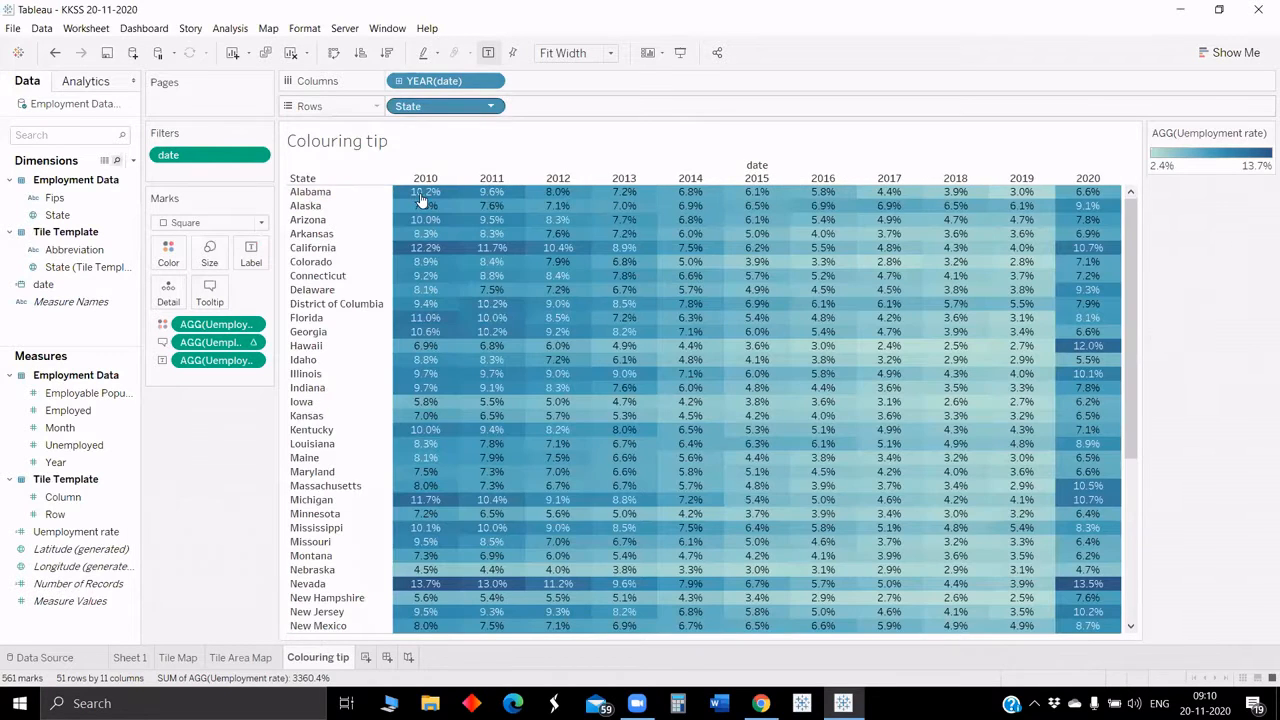
{"action": "mouse_move", "coordinate": [428, 203]}
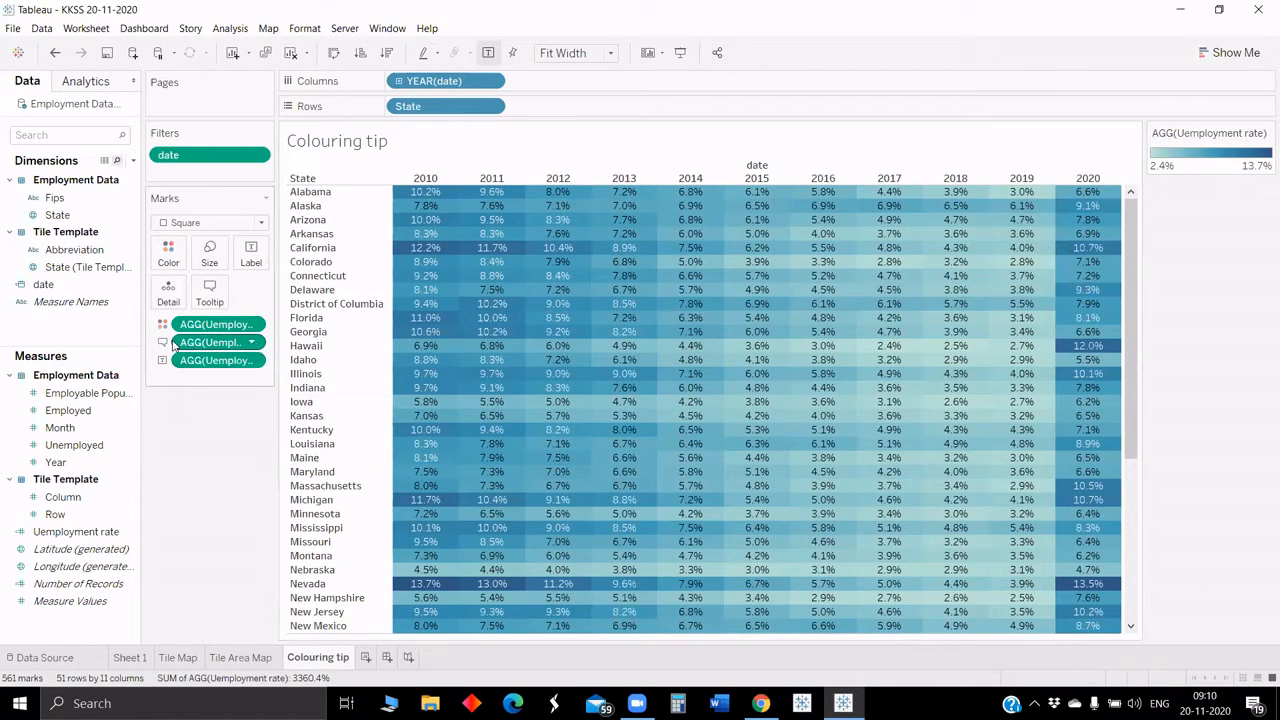
{"action": "left_click", "coordinate": [163, 343]}
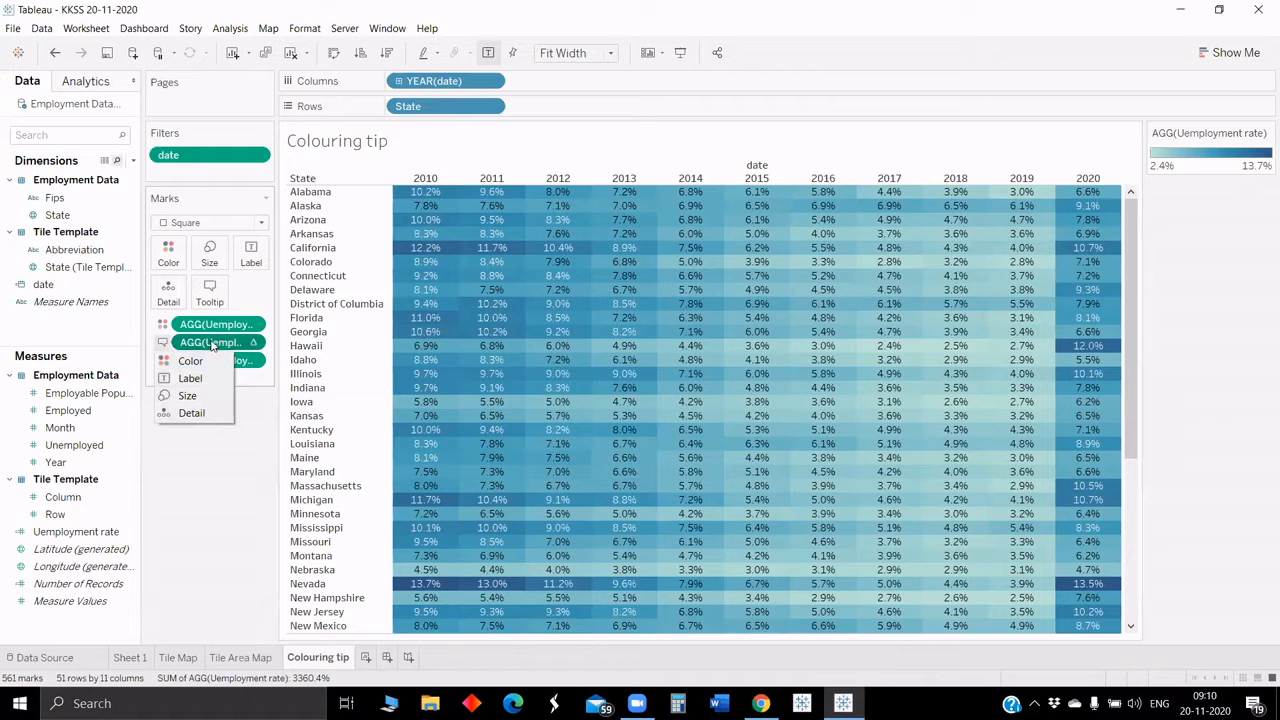
{"action": "left_click_drag", "start_coordinate": [212, 360], "coordinate": [175, 252]}
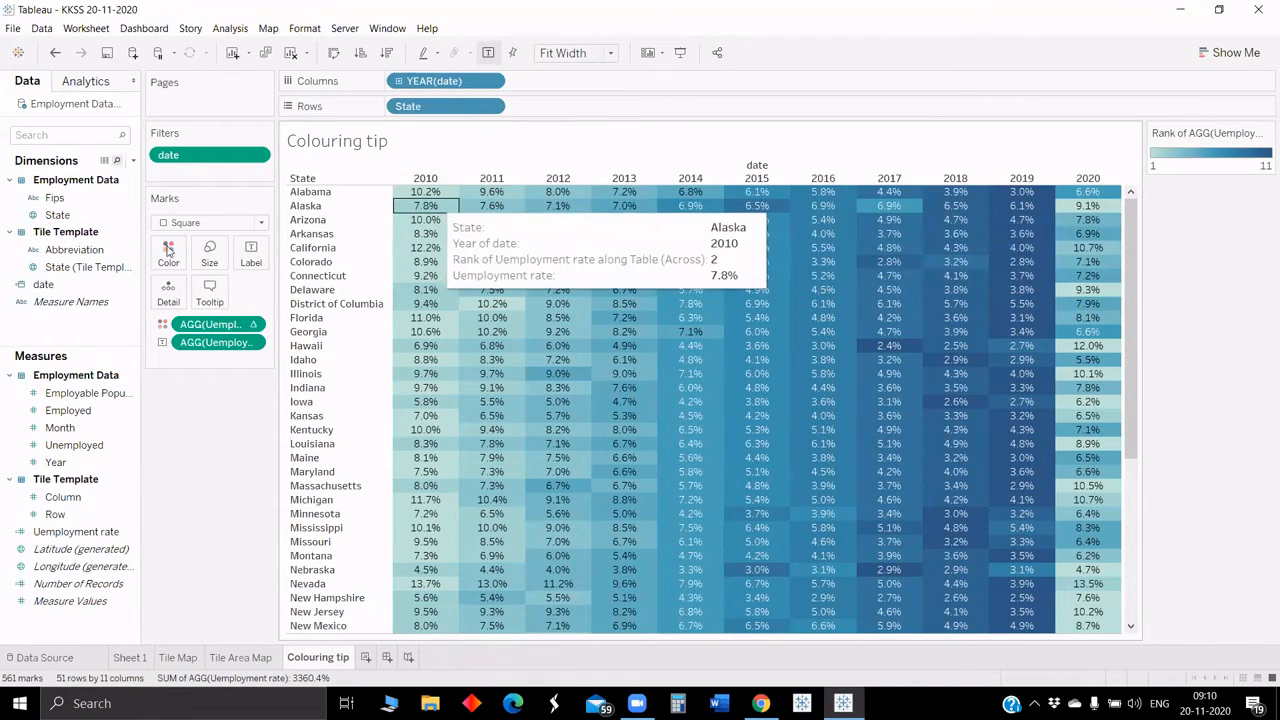
Step: Reverse the Blue-Teal colour palette for the rank colour and apply it
{"action": "right_click", "coordinate": [229, 323]}
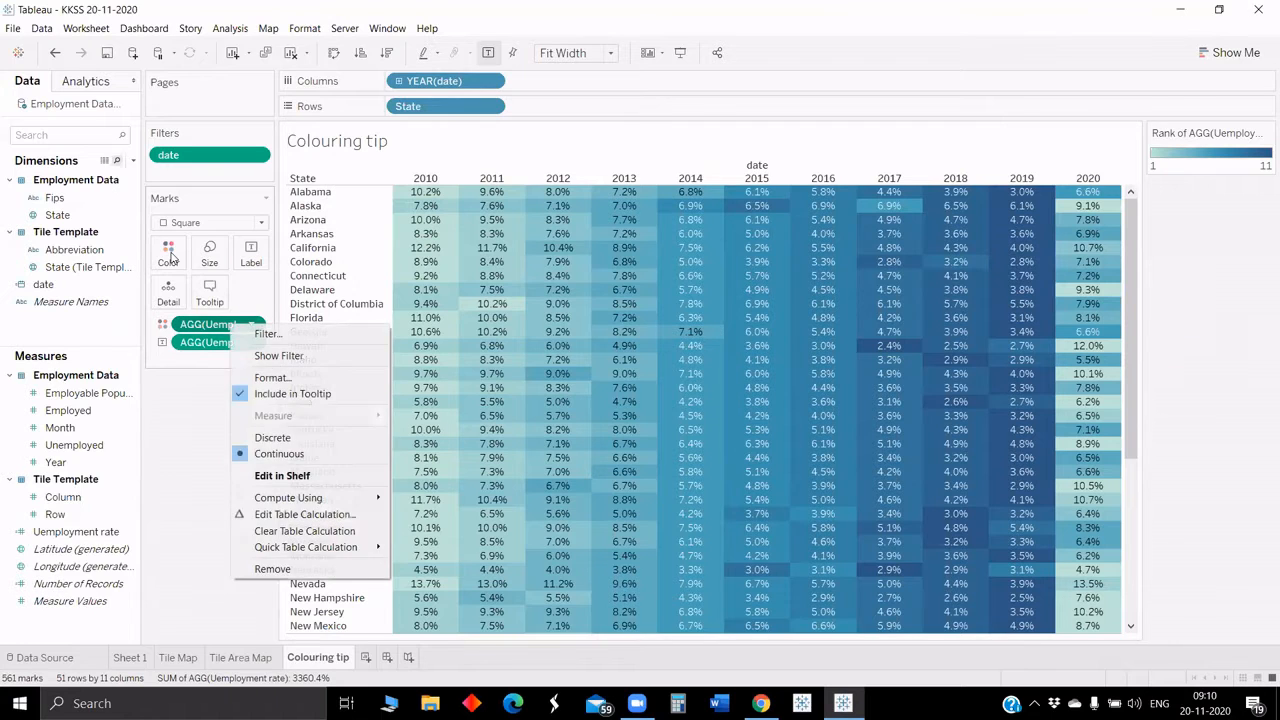
{"action": "left_click", "coordinate": [173, 260]}
{"action": "left_click", "coordinate": [168, 252]}
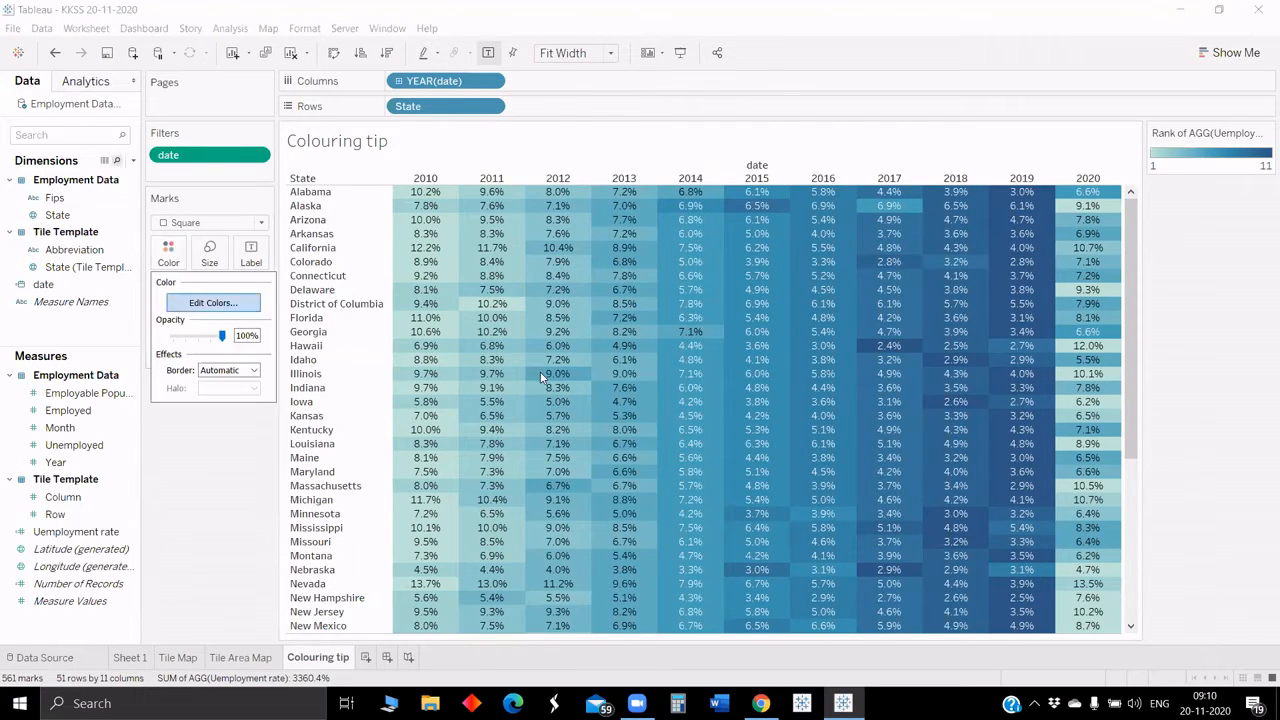
{"action": "left_click", "coordinate": [213, 302]}
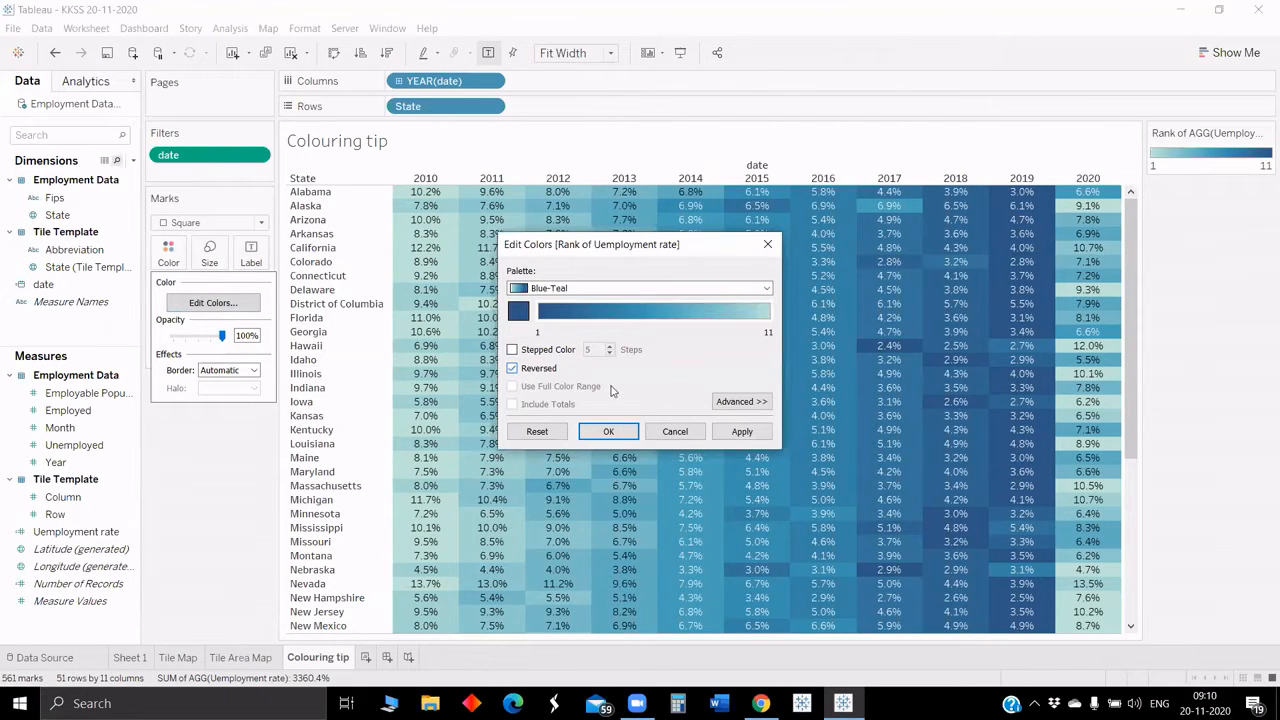
{"action": "left_click", "coordinate": [738, 432]}
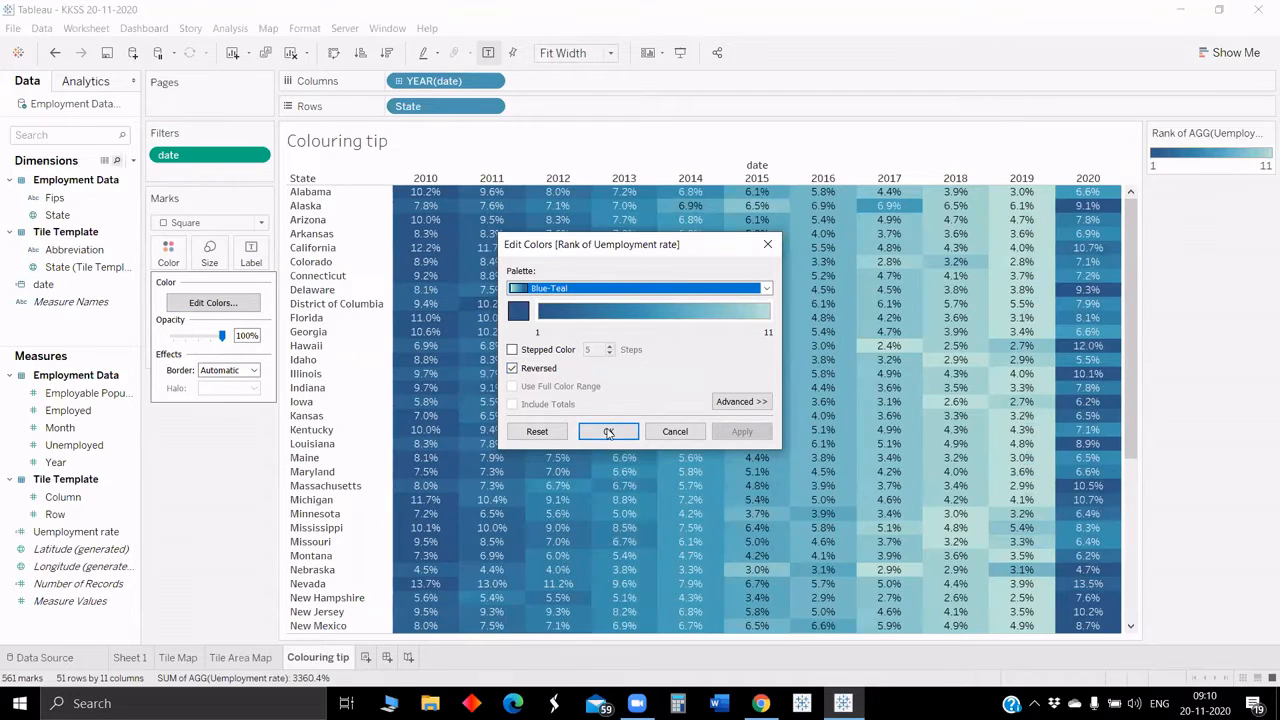
{"action": "left_click", "coordinate": [665, 431]}
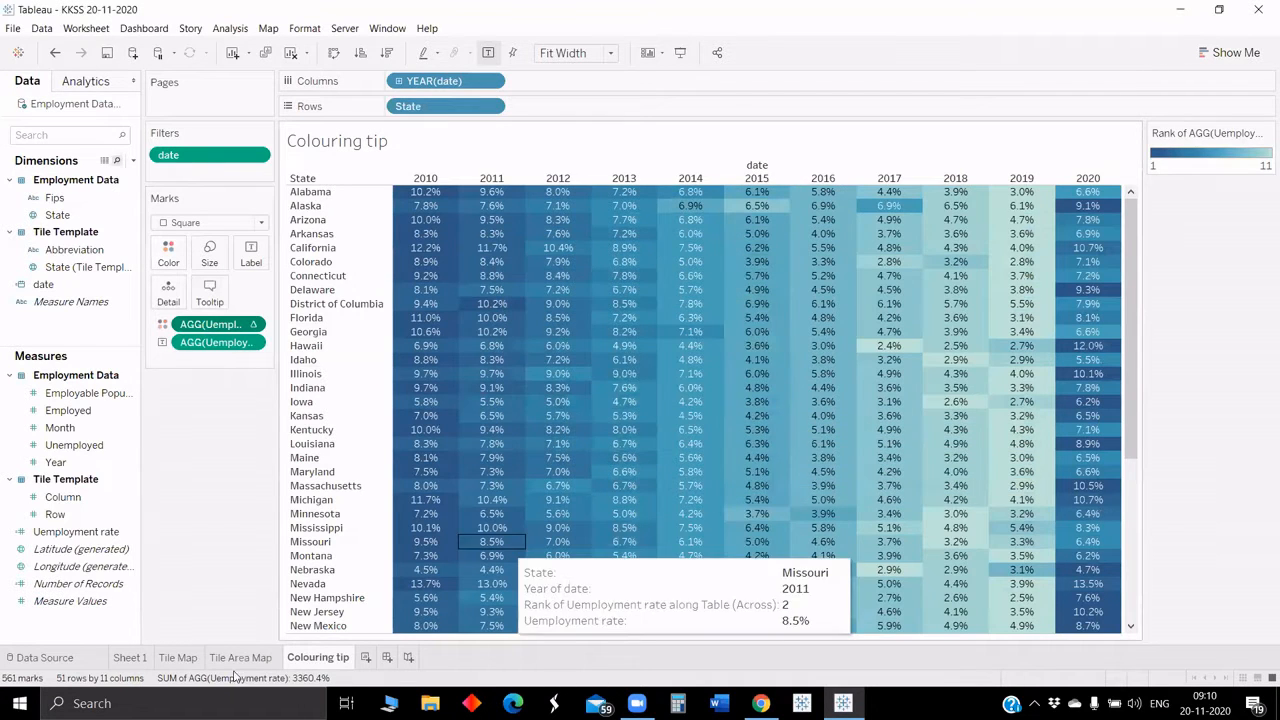
Step: Switch to Excel and open the Tile Template workbook from the recent files
{"action": "left_click", "coordinate": [130, 663]}
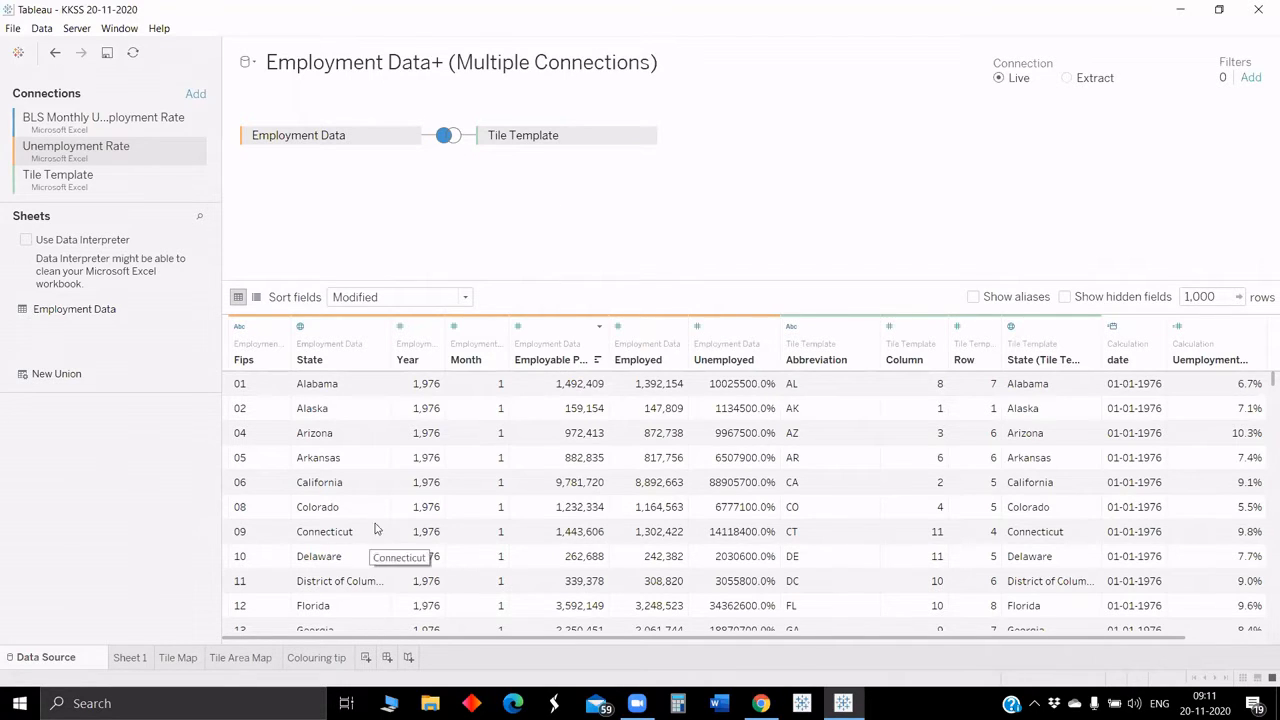
{"action": "left_click", "coordinate": [150, 703]}
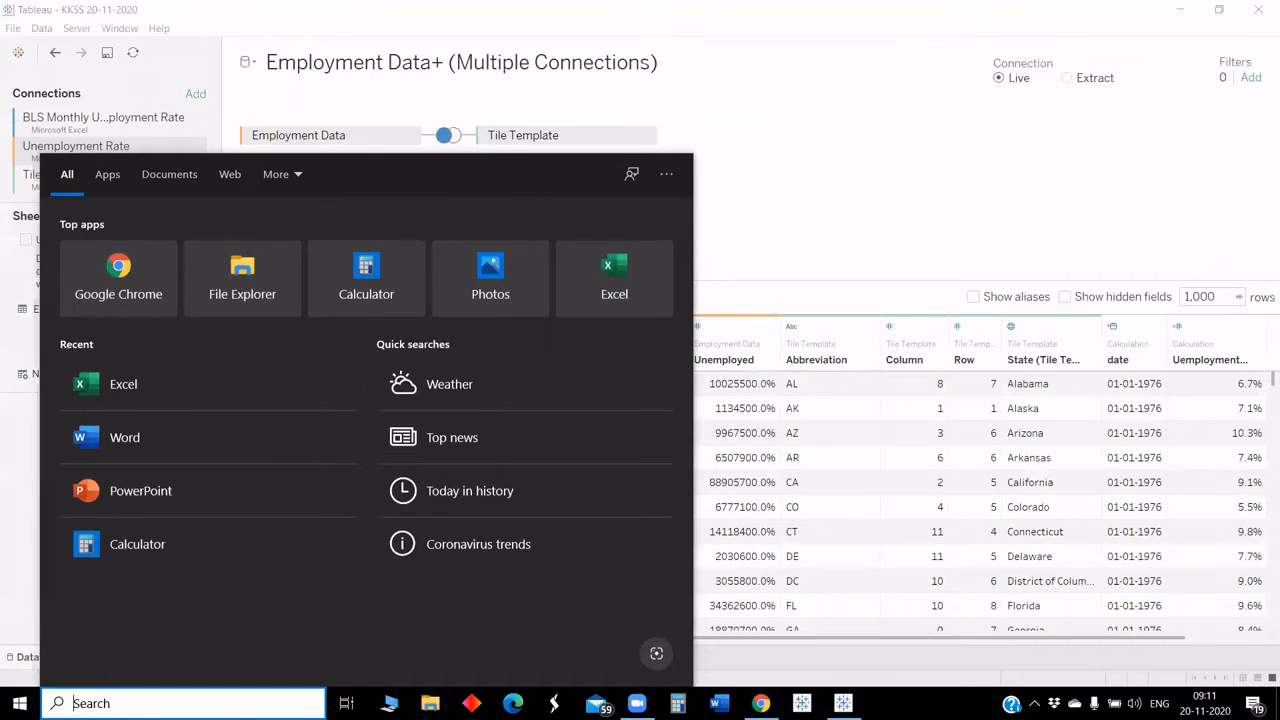
{"action": "left_click", "coordinate": [162, 399]}
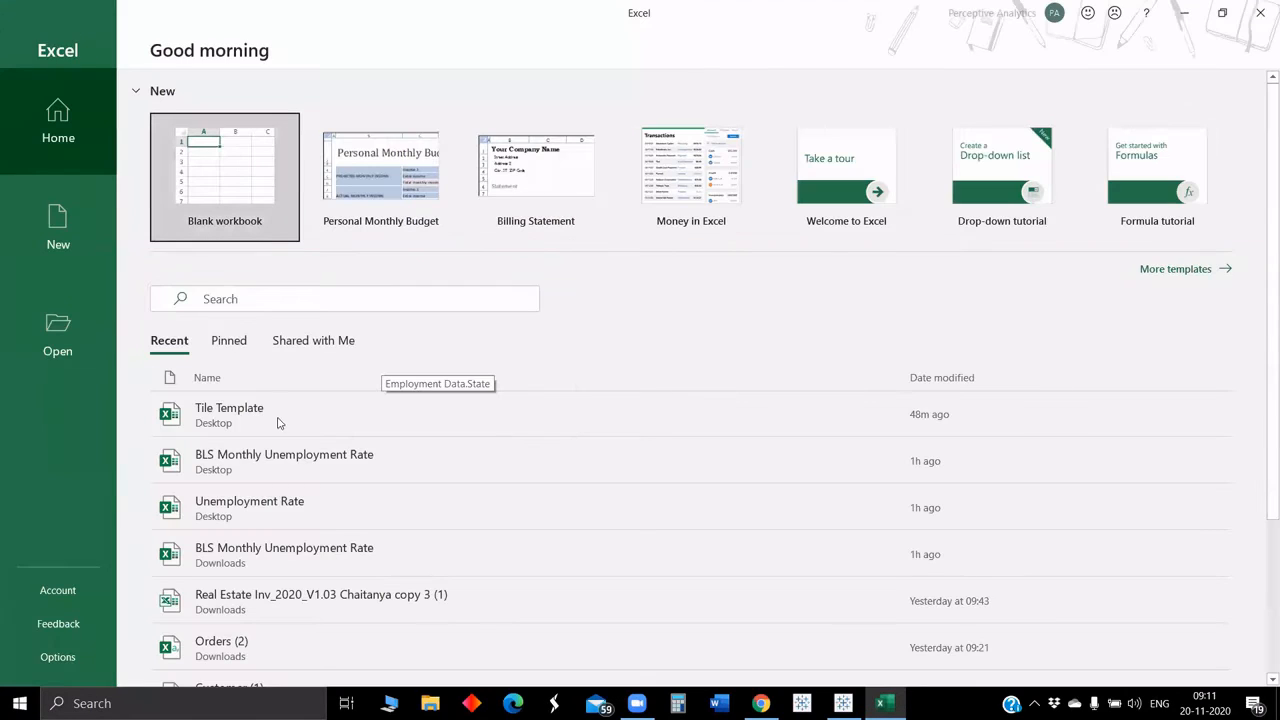
{"action": "left_click", "coordinate": [284, 421]}
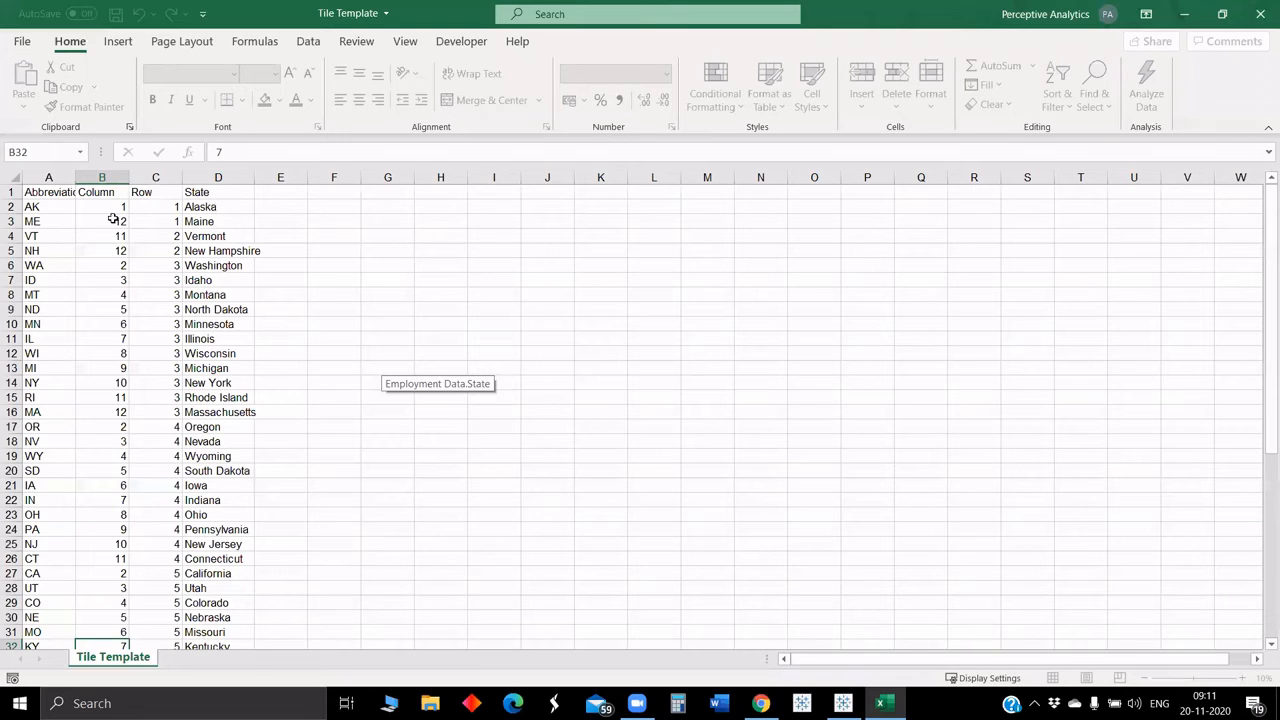
Step: Select the Column and Row values B2:C52 and insert a scatter chart from them
{"action": "left_click", "coordinate": [114, 207]}
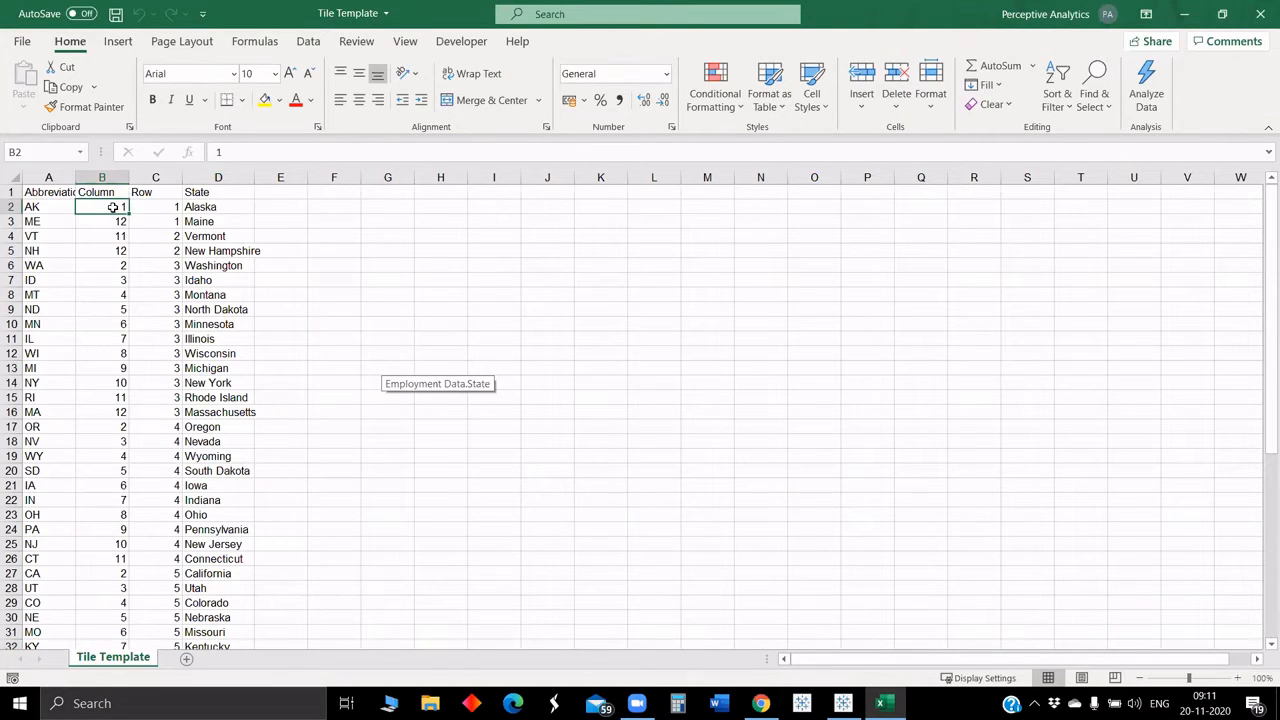
{"action": "key", "text": "shift+Right"}
{"action": "key", "text": "ctrl+shift+Down"}
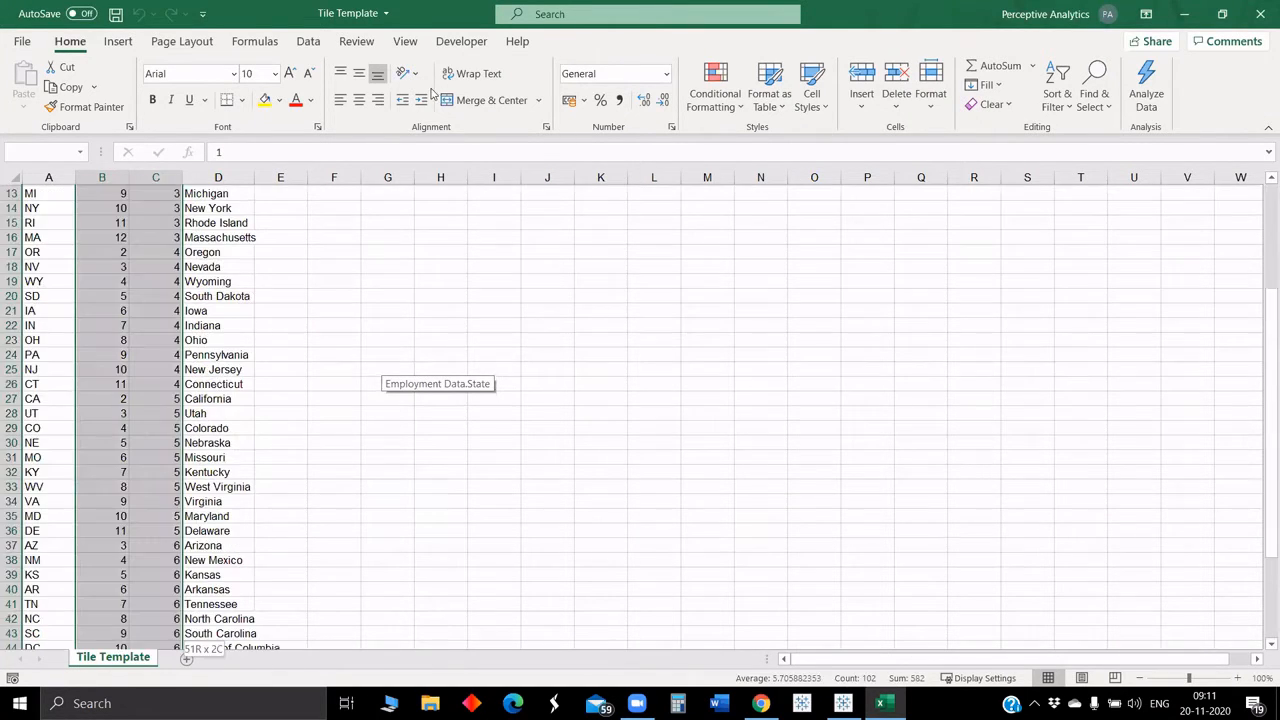
{"action": "left_click", "coordinate": [118, 41]}
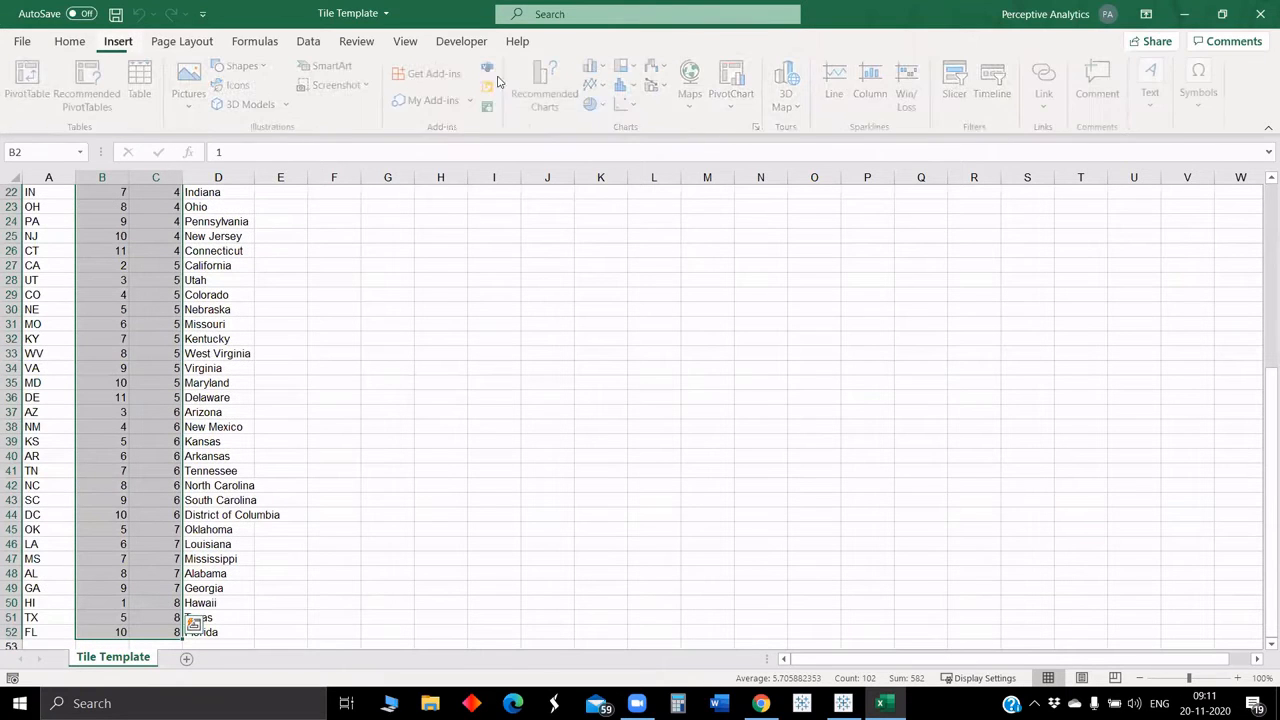
{"action": "left_click", "coordinate": [624, 103]}
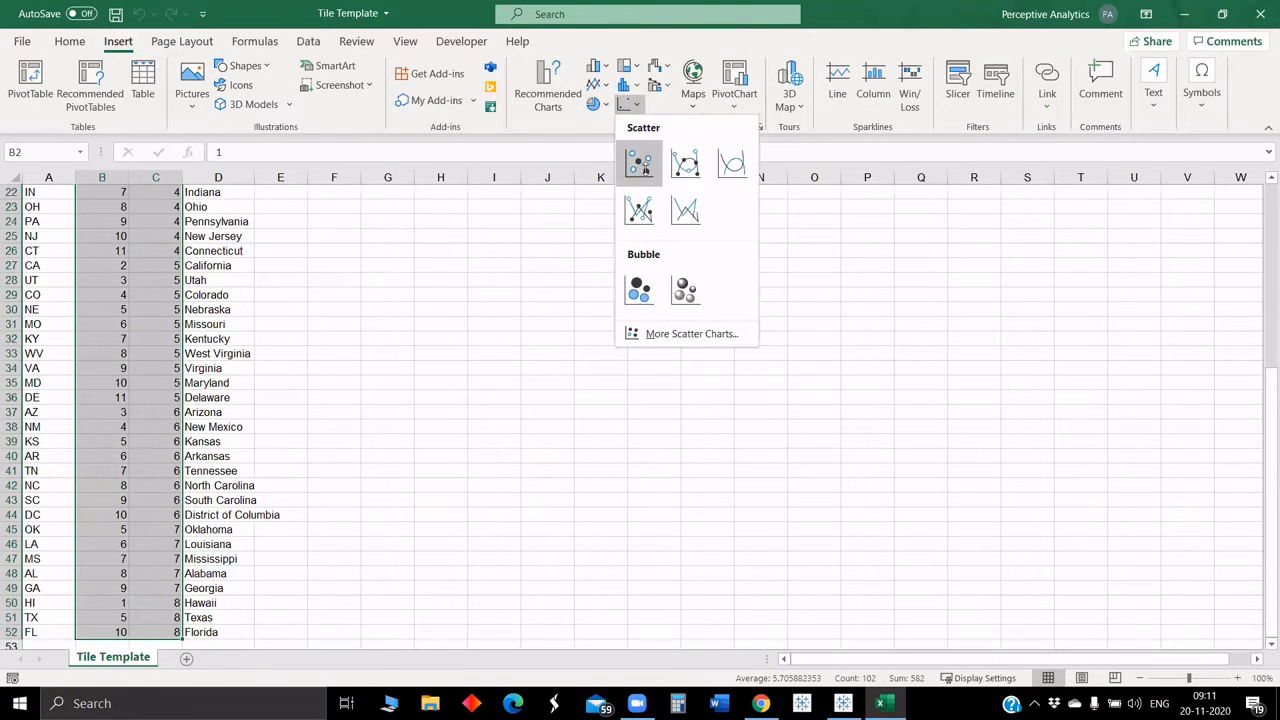
{"action": "left_click", "coordinate": [640, 163]}
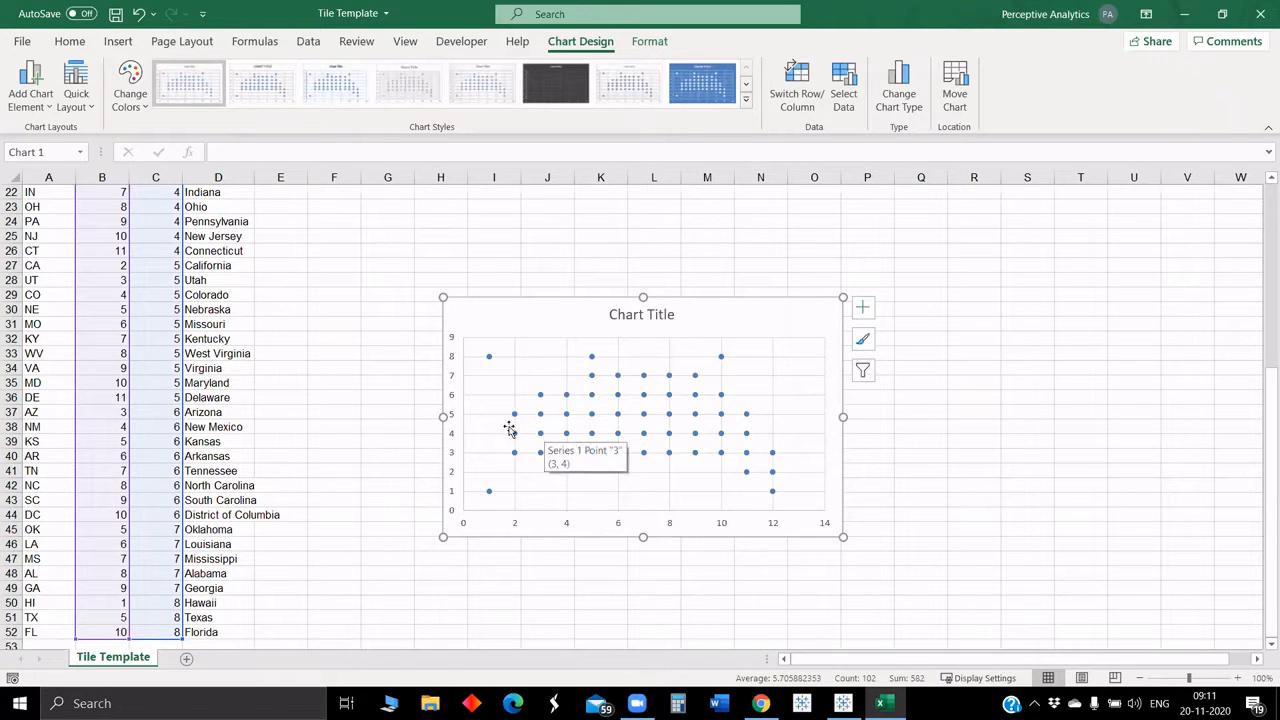
Step: Move the scatter chart up beside the top of the data
{"action": "scroll", "coordinate": [170, 315], "scroll_direction": "up", "scroll_amount": 7}
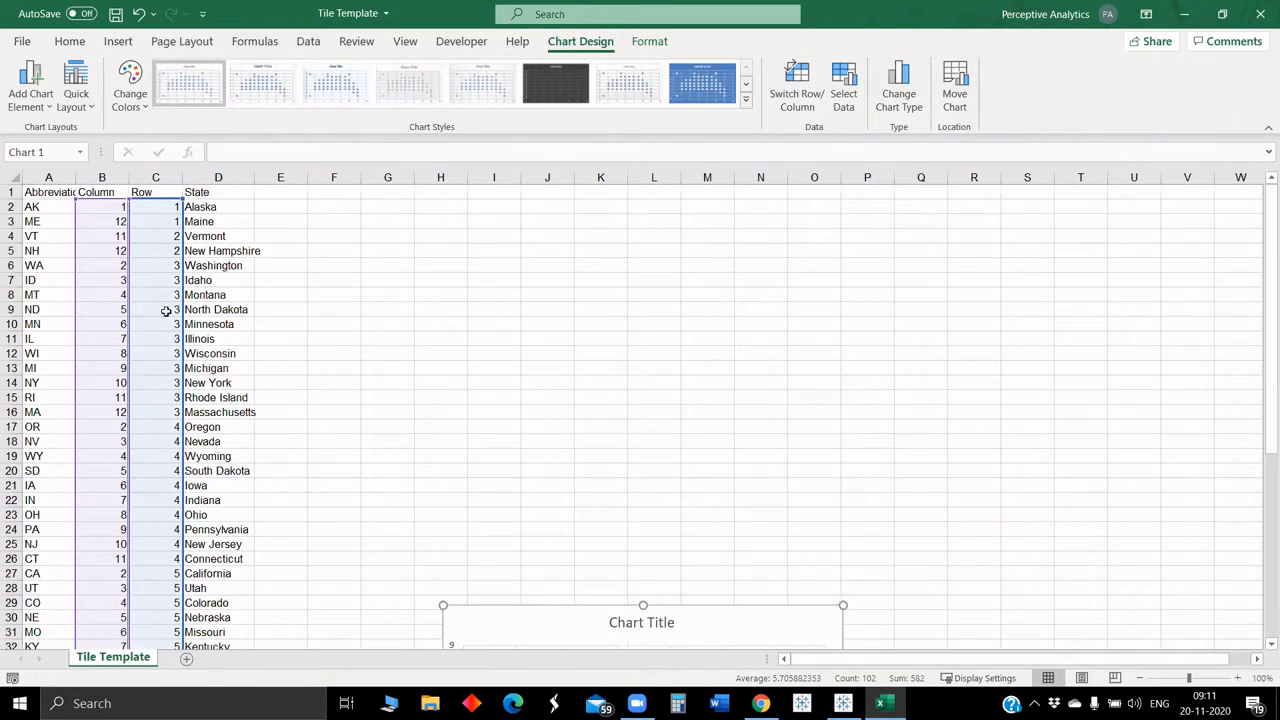
{"action": "left_click_drag", "start_coordinate": [530, 624], "coordinate": [531, 303]}
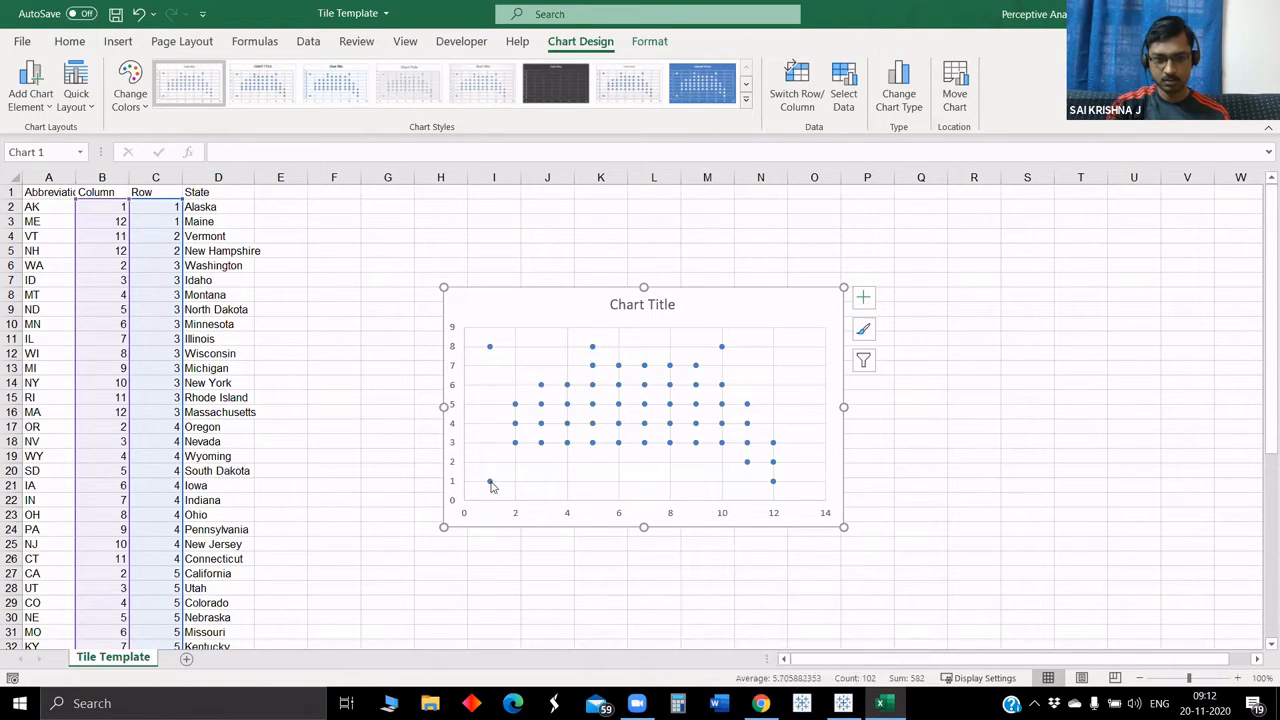
{"action": "right_click", "coordinate": [452, 483]}
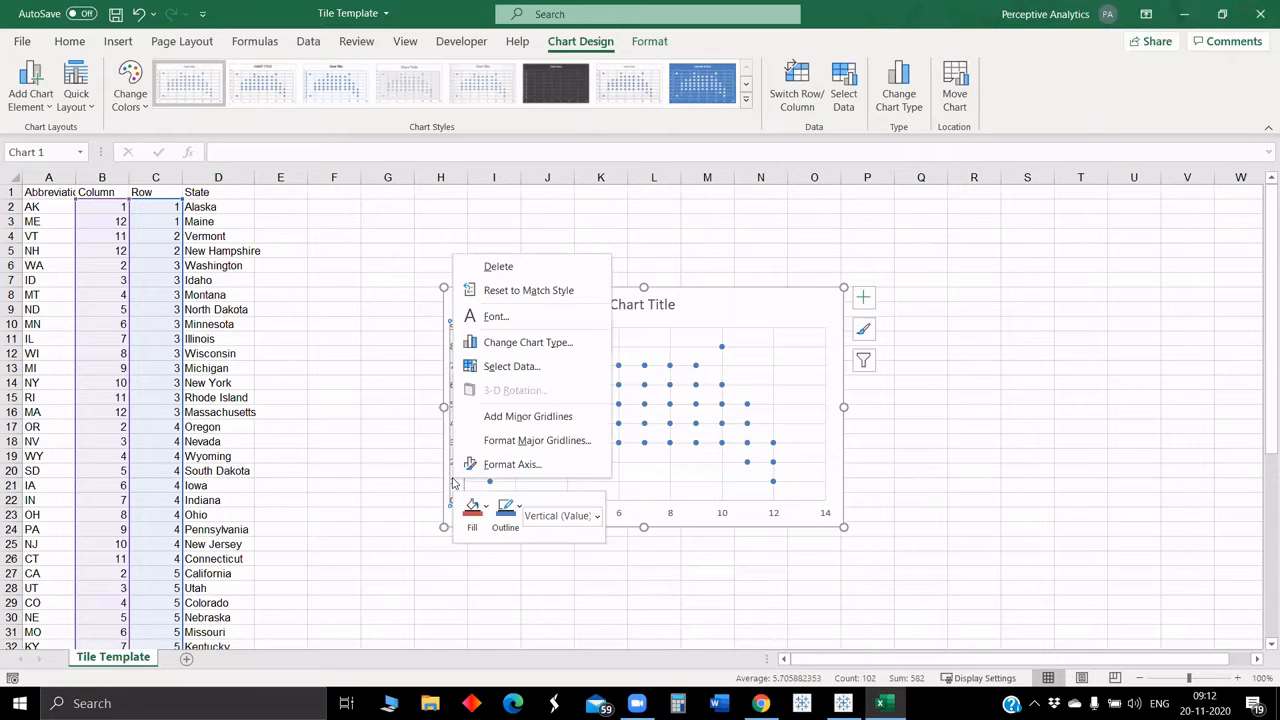
{"action": "key", "text": "Escape"}
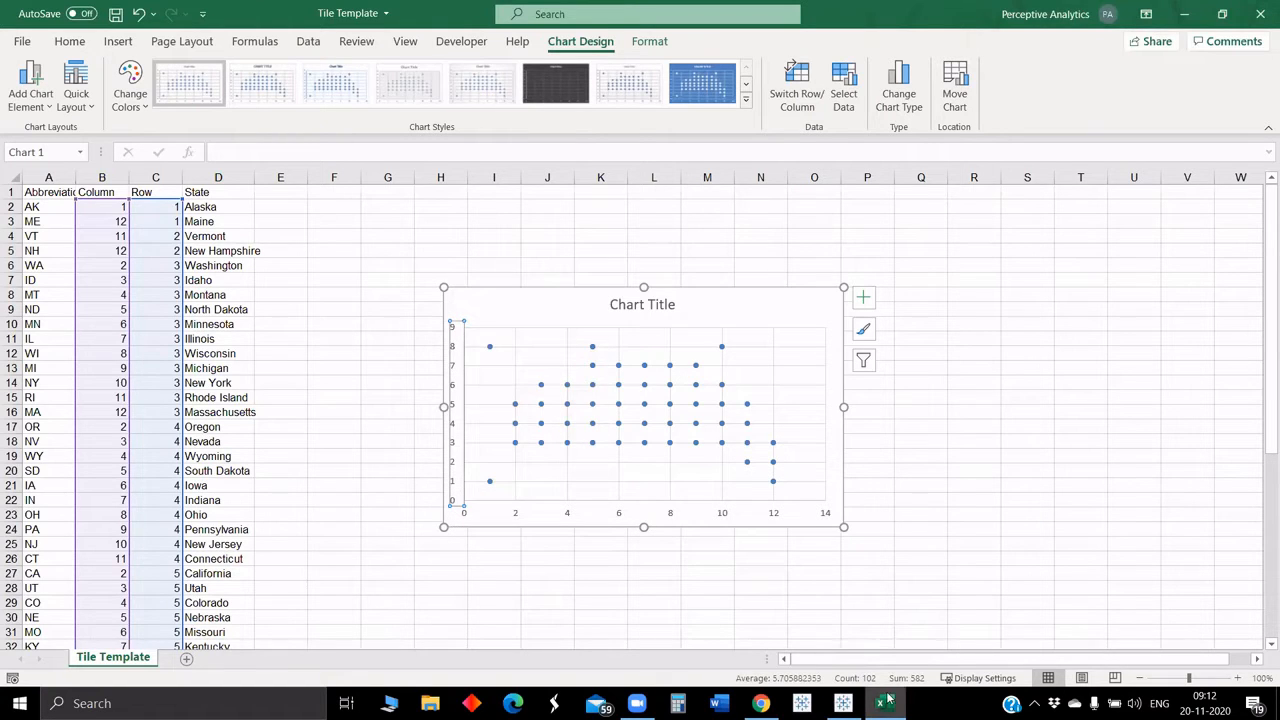
Step: Switch back to Tableau and start a new blank workbook, dismissing the file recovery dialog
{"action": "left_click", "coordinate": [802, 704]}
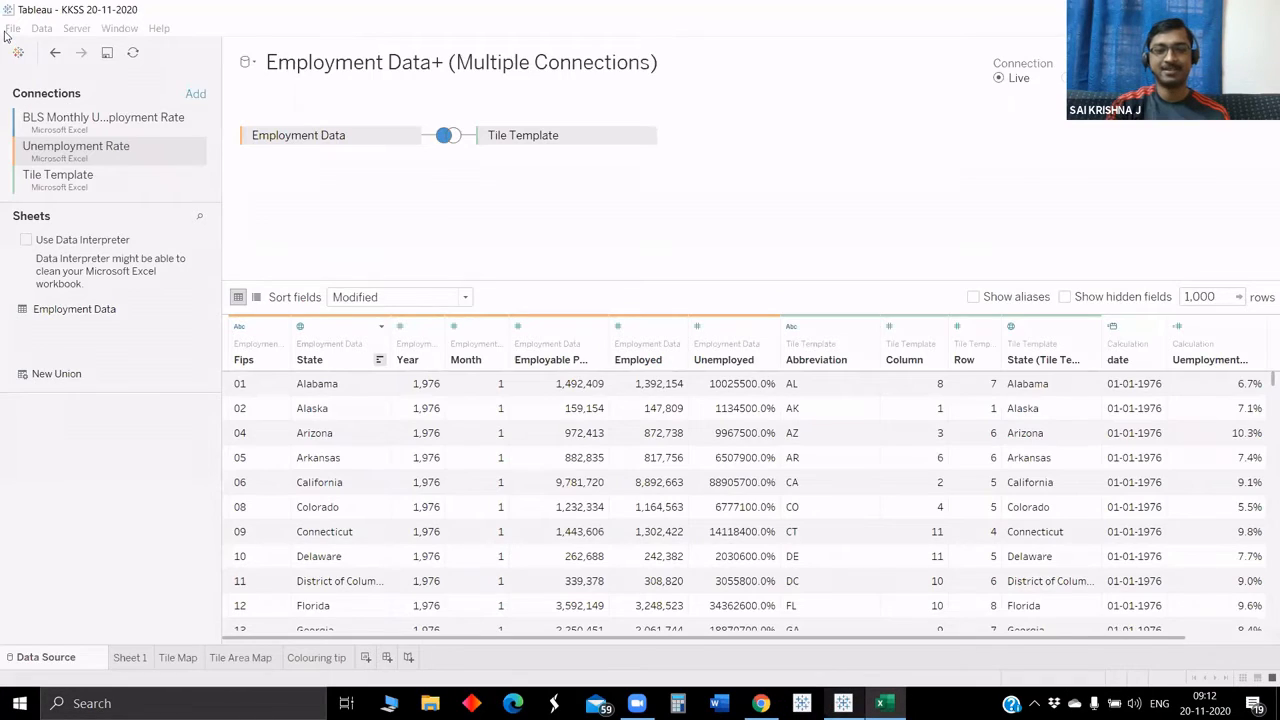
{"action": "left_click", "coordinate": [13, 28]}
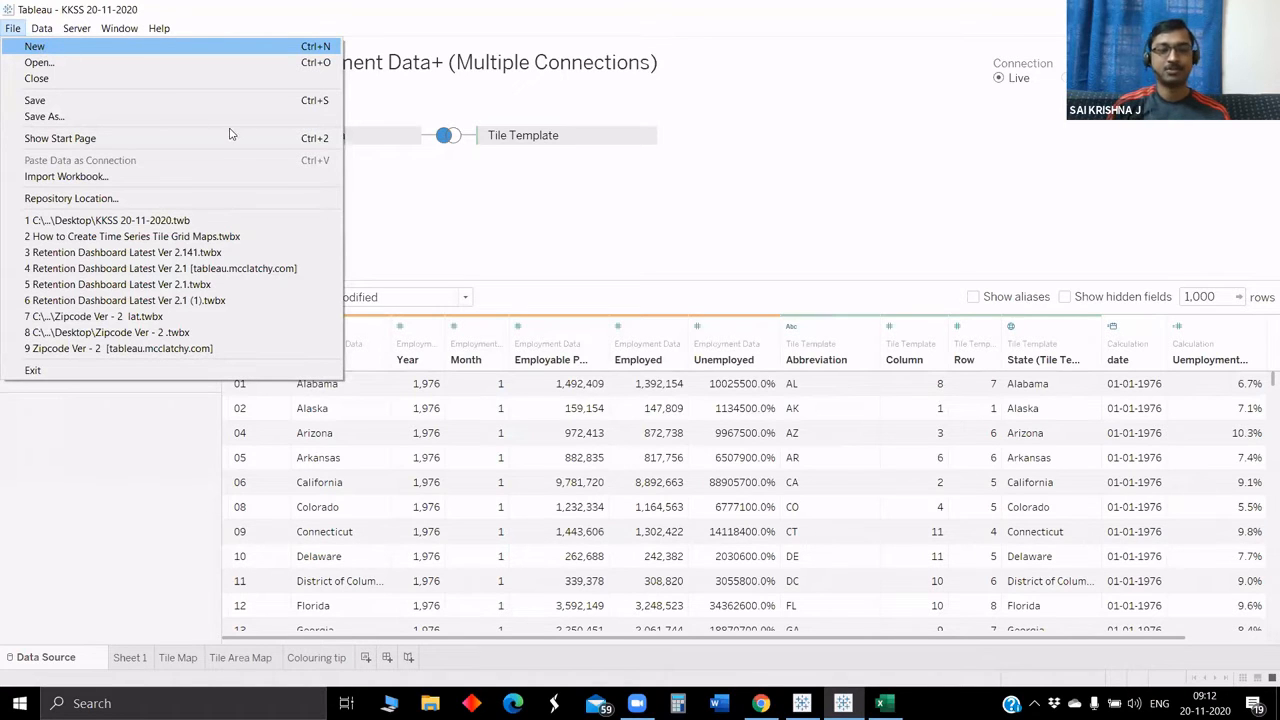
{"action": "key", "text": "Escape"}
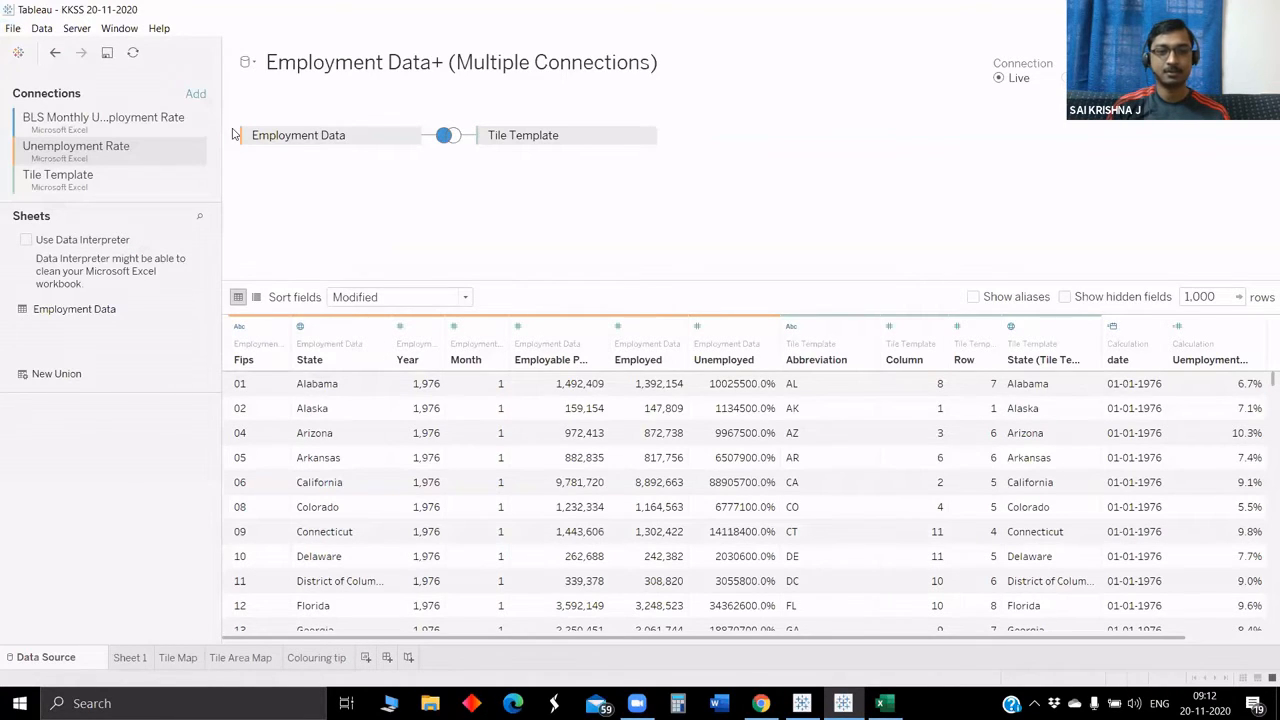
{"action": "left_click", "coordinate": [15, 30]}
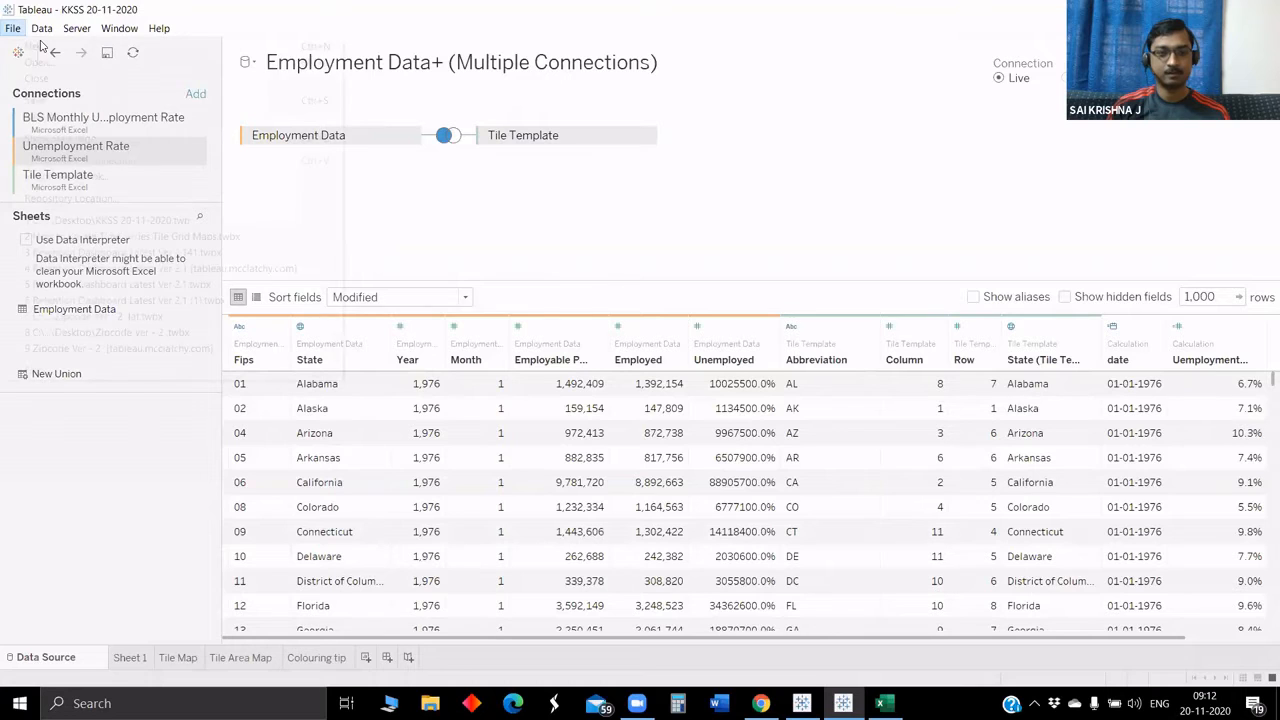
{"action": "key", "text": "Escape"}
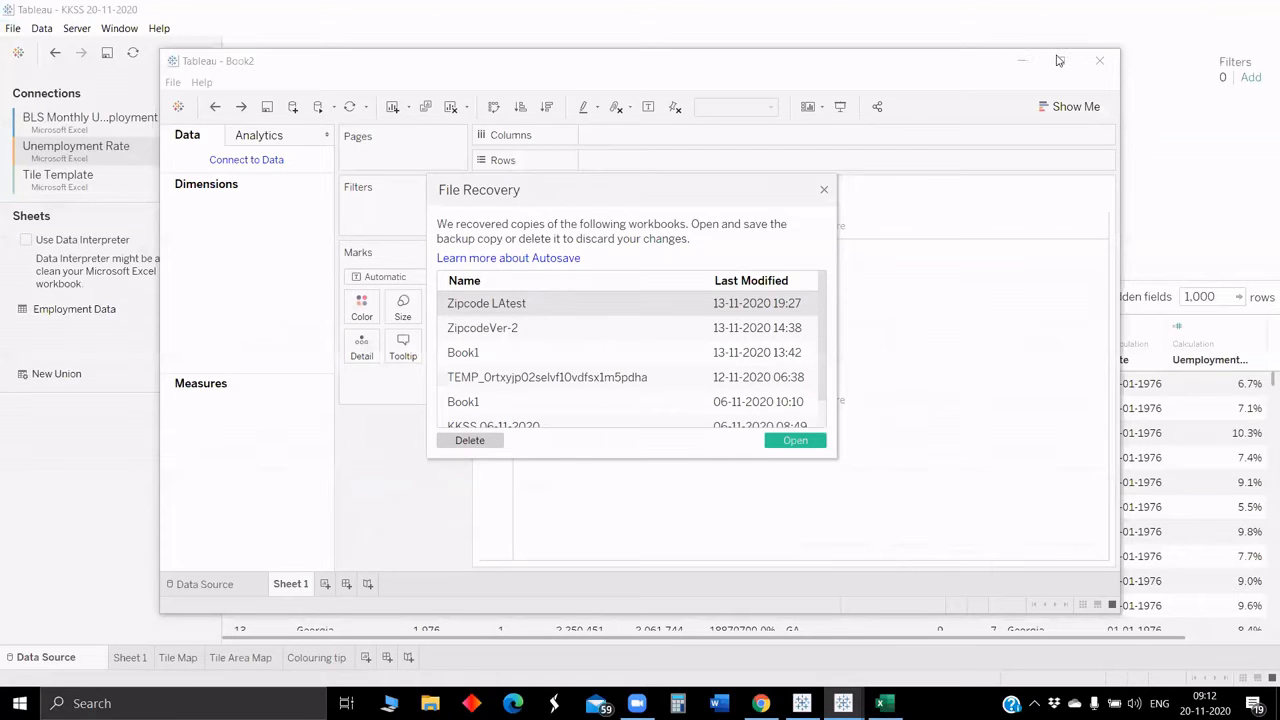
{"action": "key", "text": "Escape"}
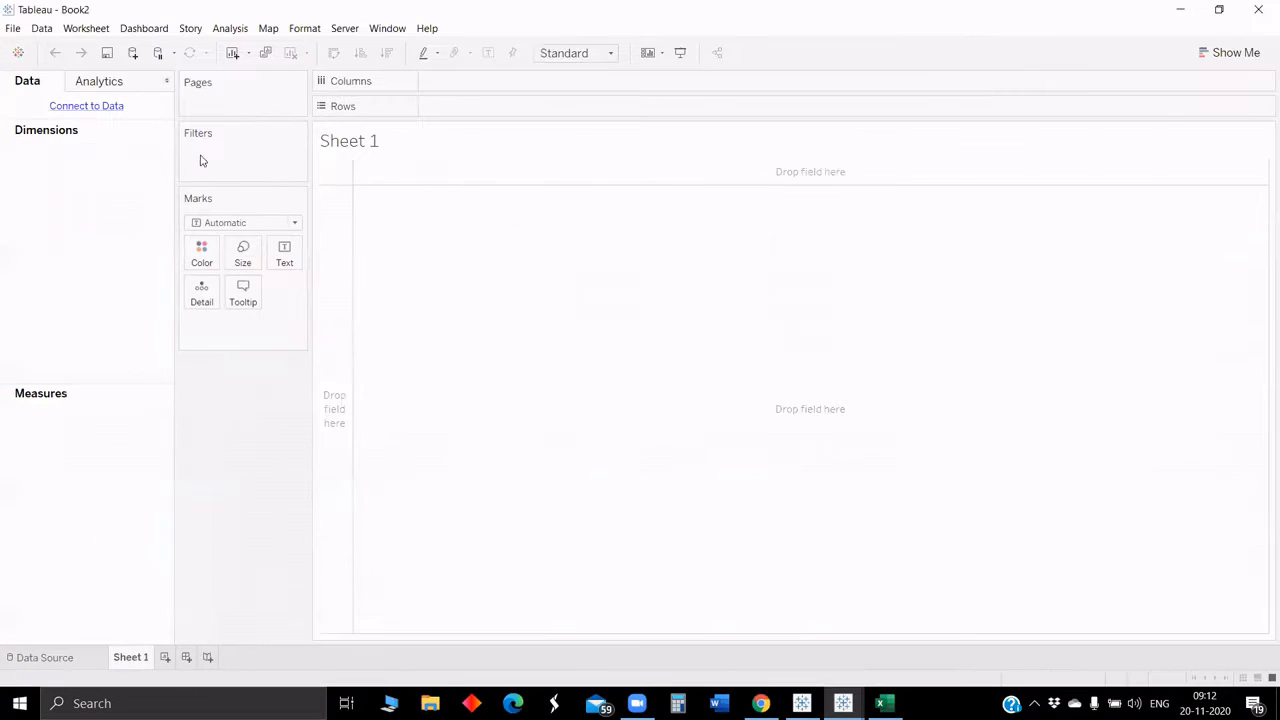
Step: Connect the new workbook to the Unemployment Rate Excel file on the Desktop
{"action": "key", "text": "ctrl+d"}
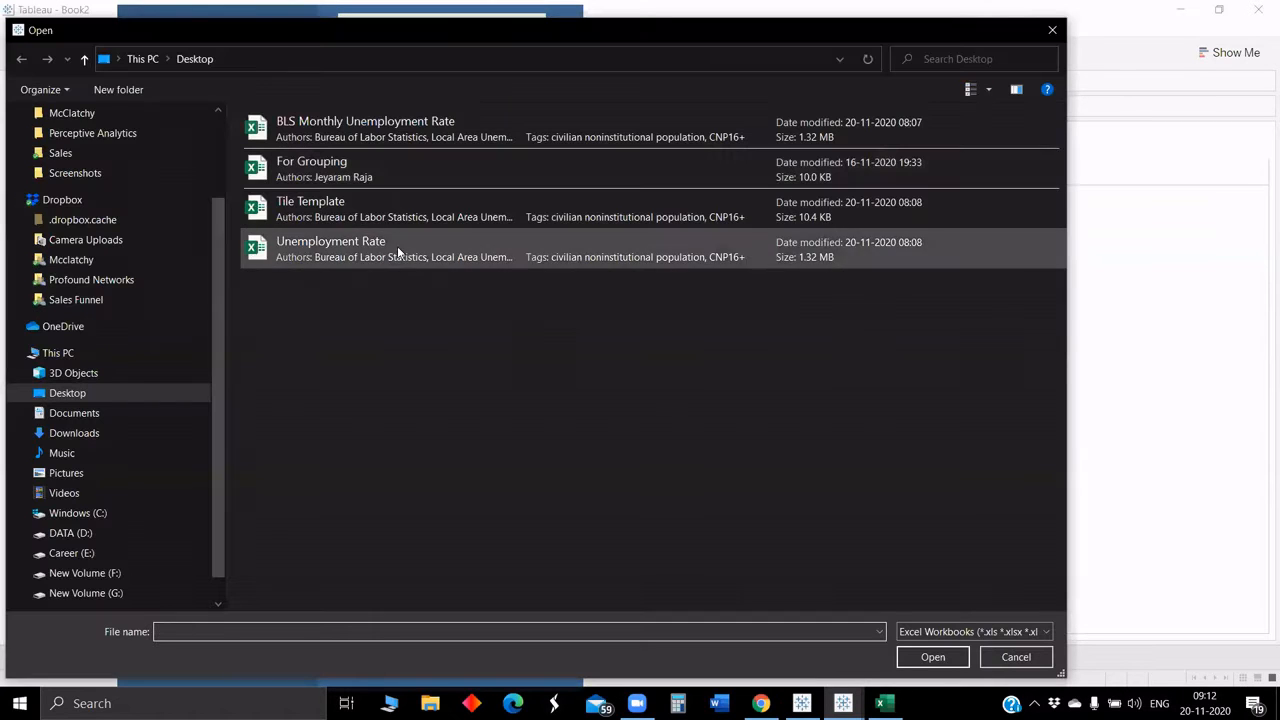
{"action": "left_click", "coordinate": [390, 250]}
{"action": "left_click", "coordinate": [931, 657]}
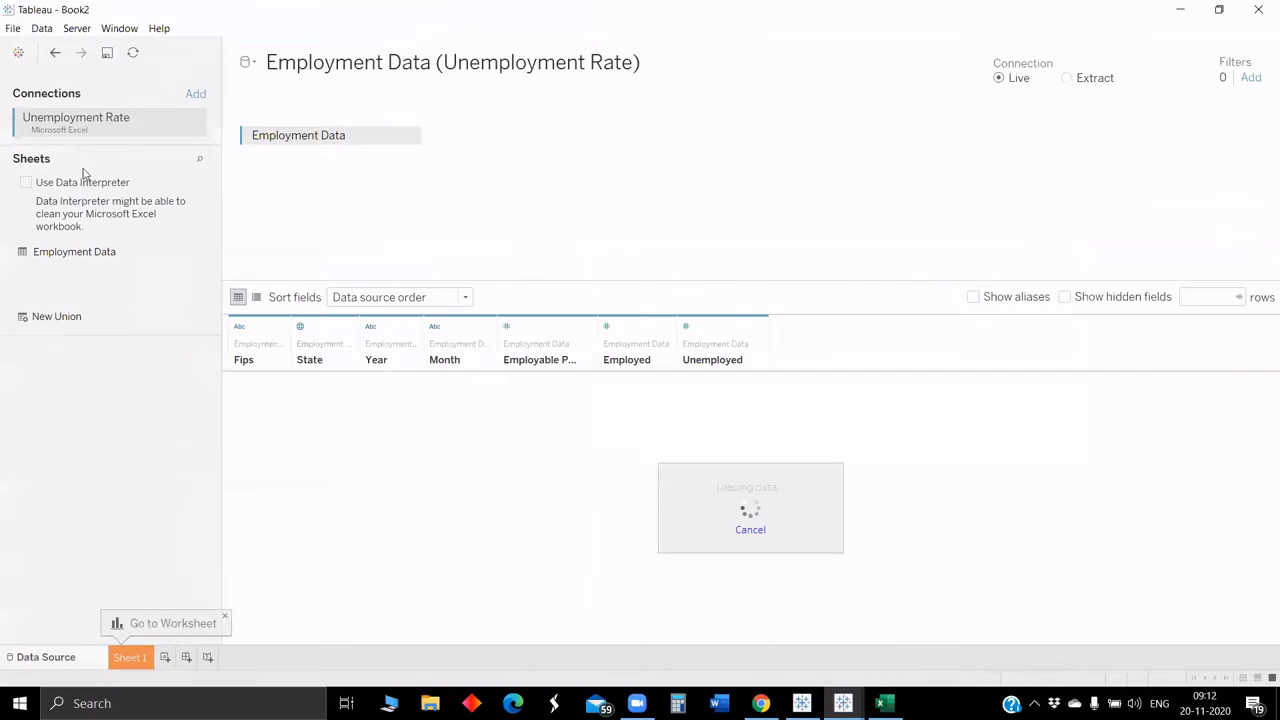
Step: Add the Tile Template Excel file as a second connection and change the join on State to a left join
{"action": "left_click", "coordinate": [195, 95]}
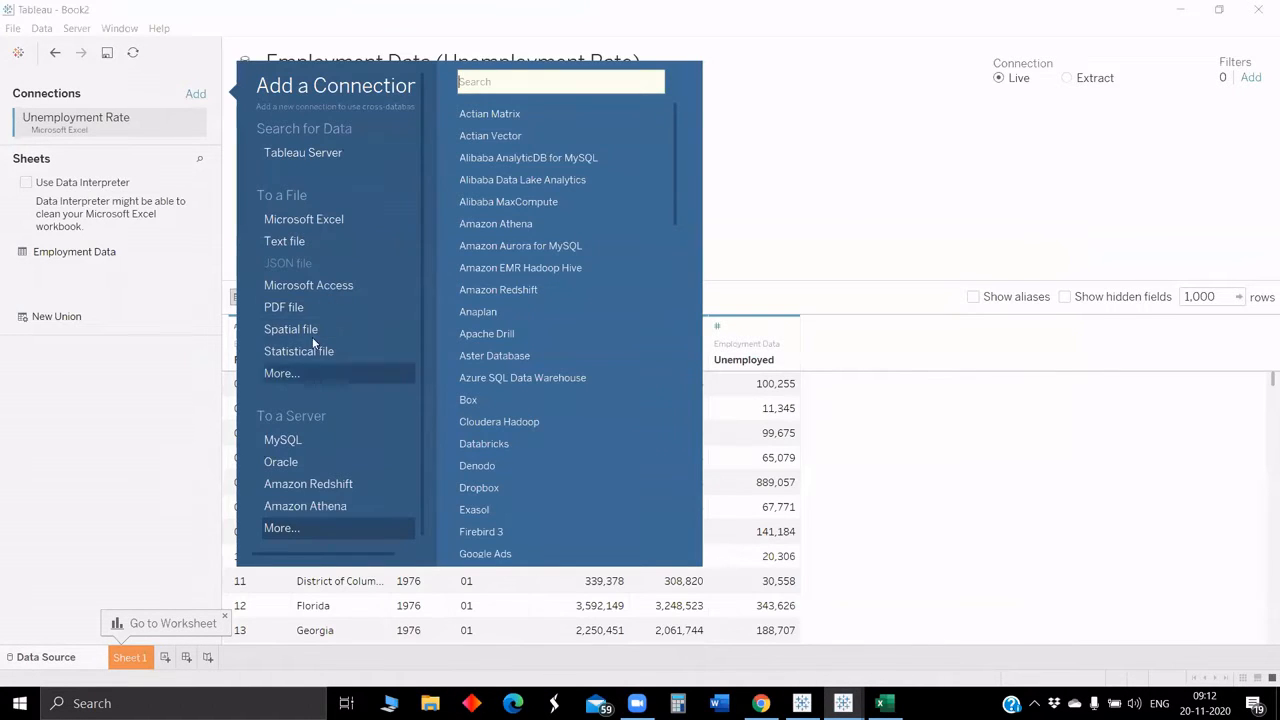
{"action": "left_click", "coordinate": [328, 224]}
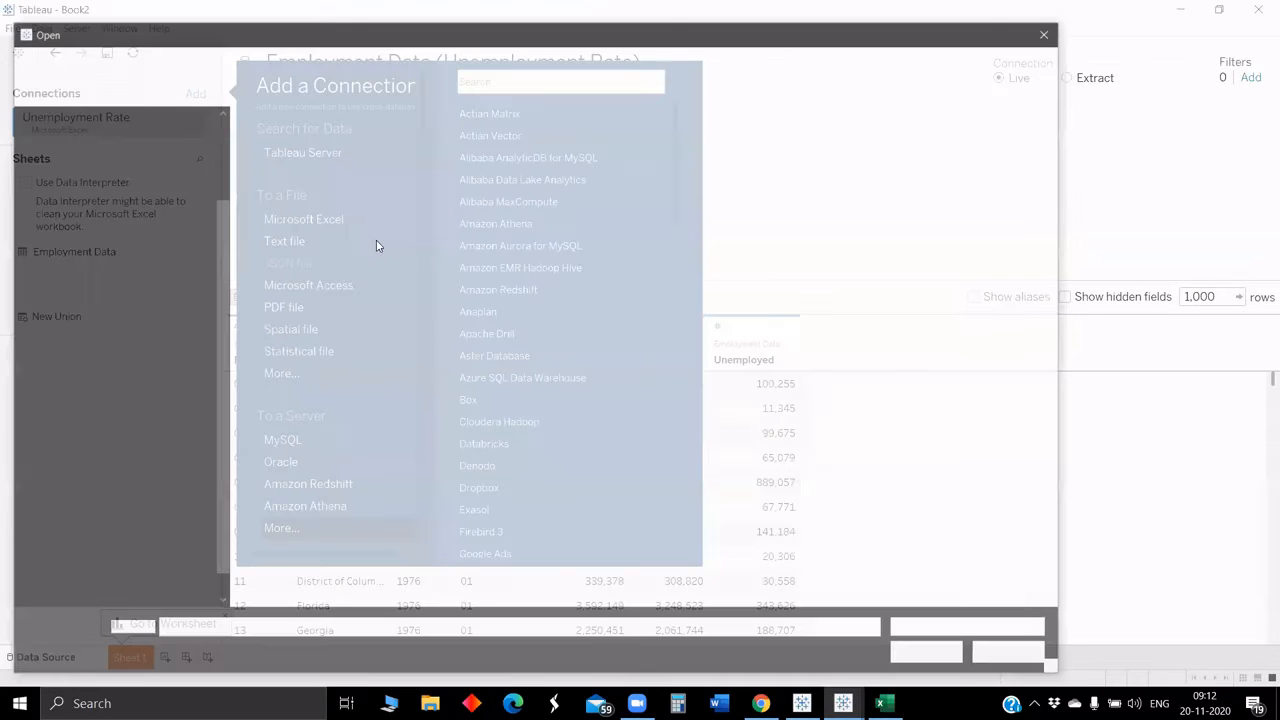
{"action": "left_click", "coordinate": [396, 209]}
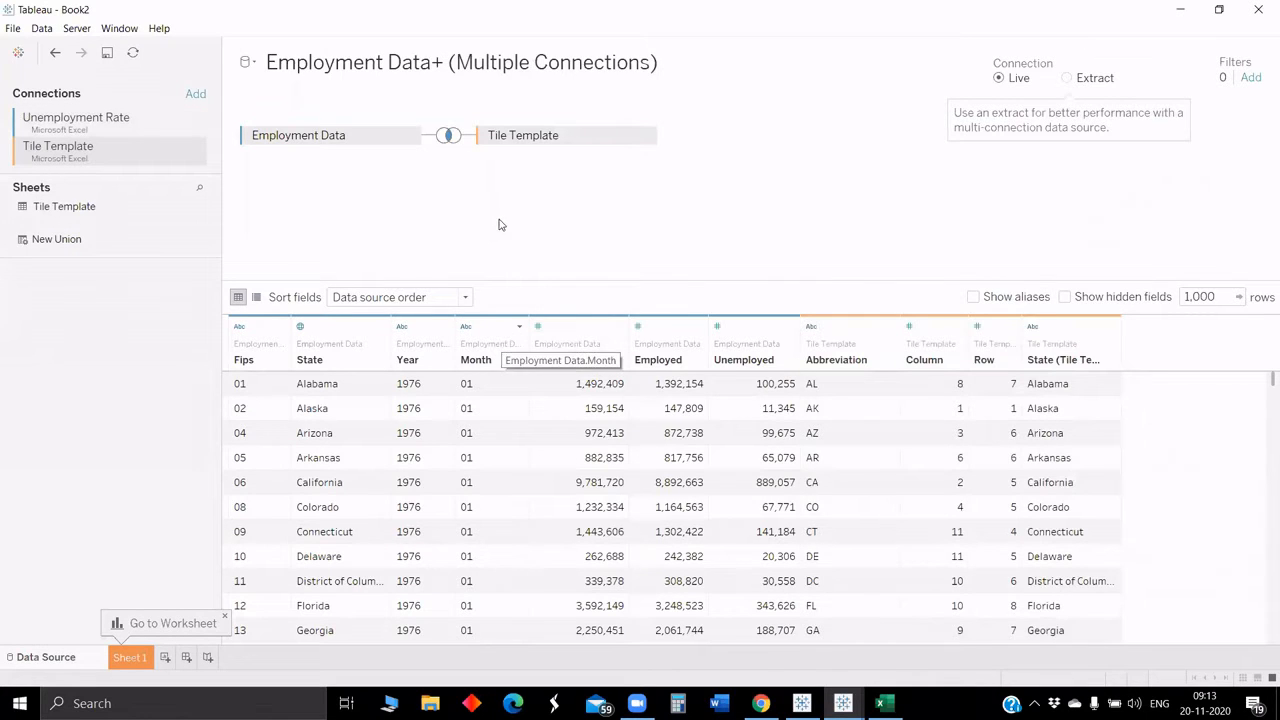
{"action": "left_click", "coordinate": [448, 135]}
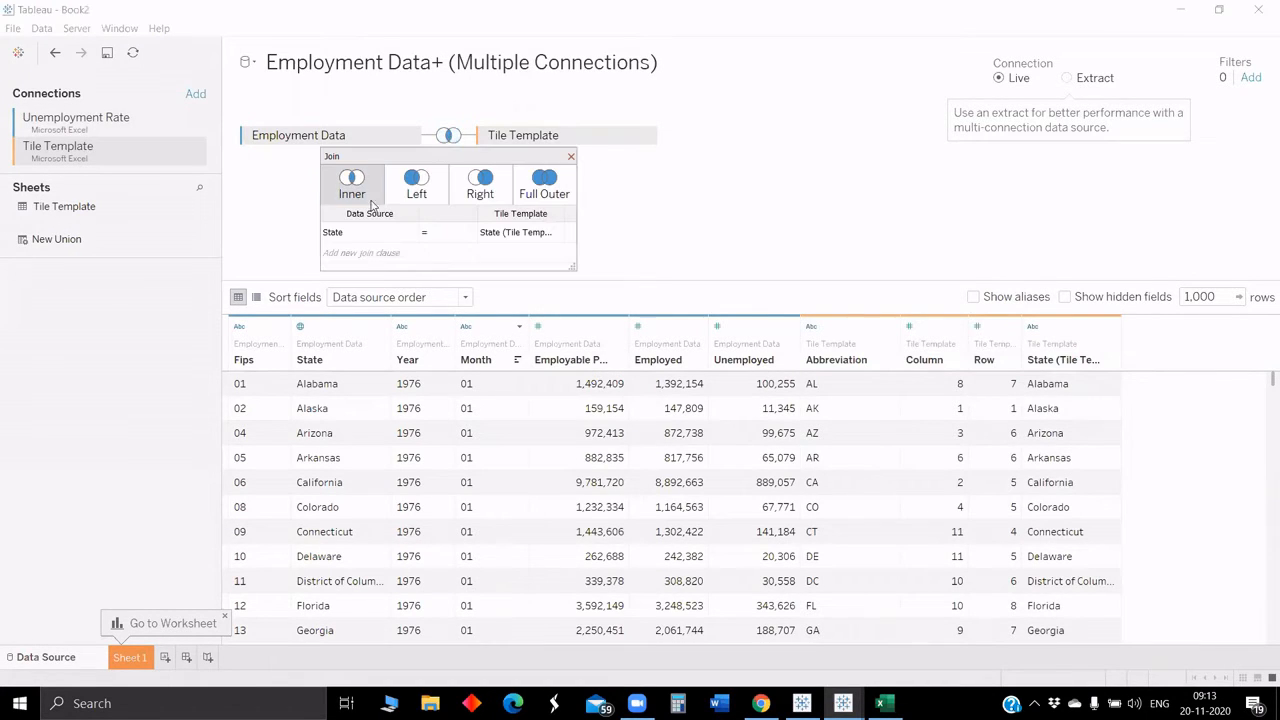
{"action": "left_click", "coordinate": [415, 185]}
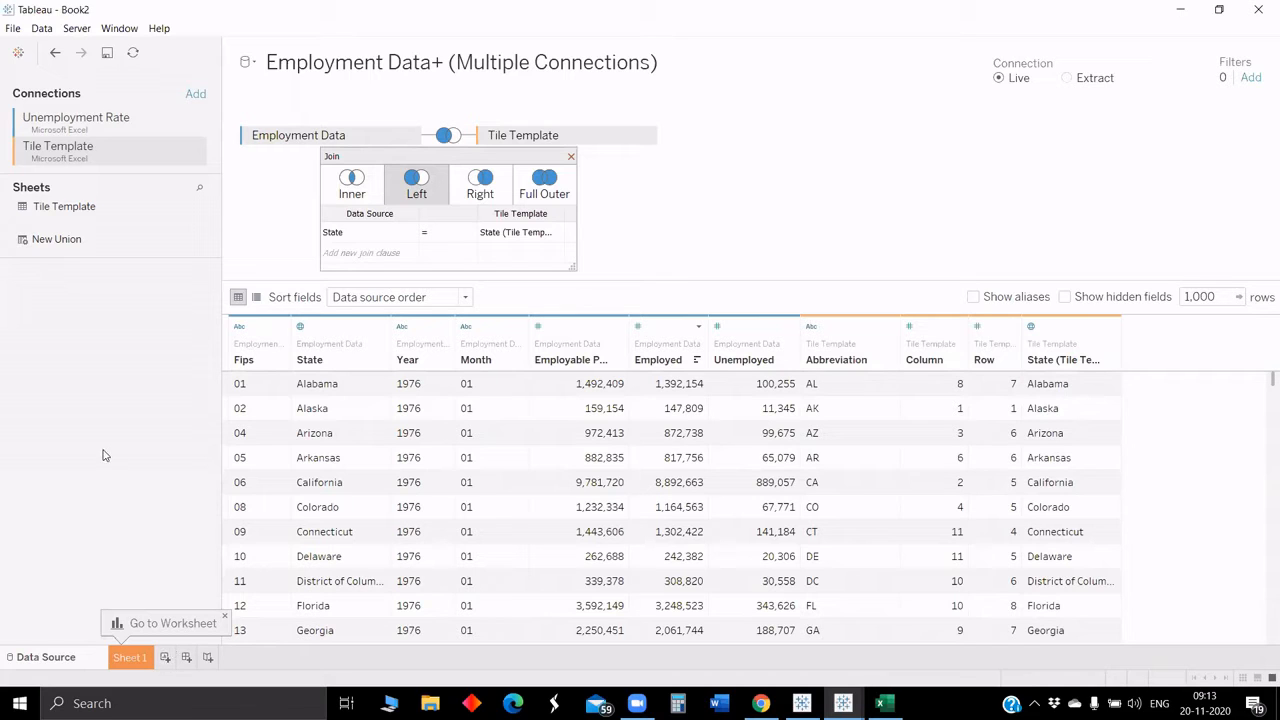
{"action": "left_click", "coordinate": [520, 328]}
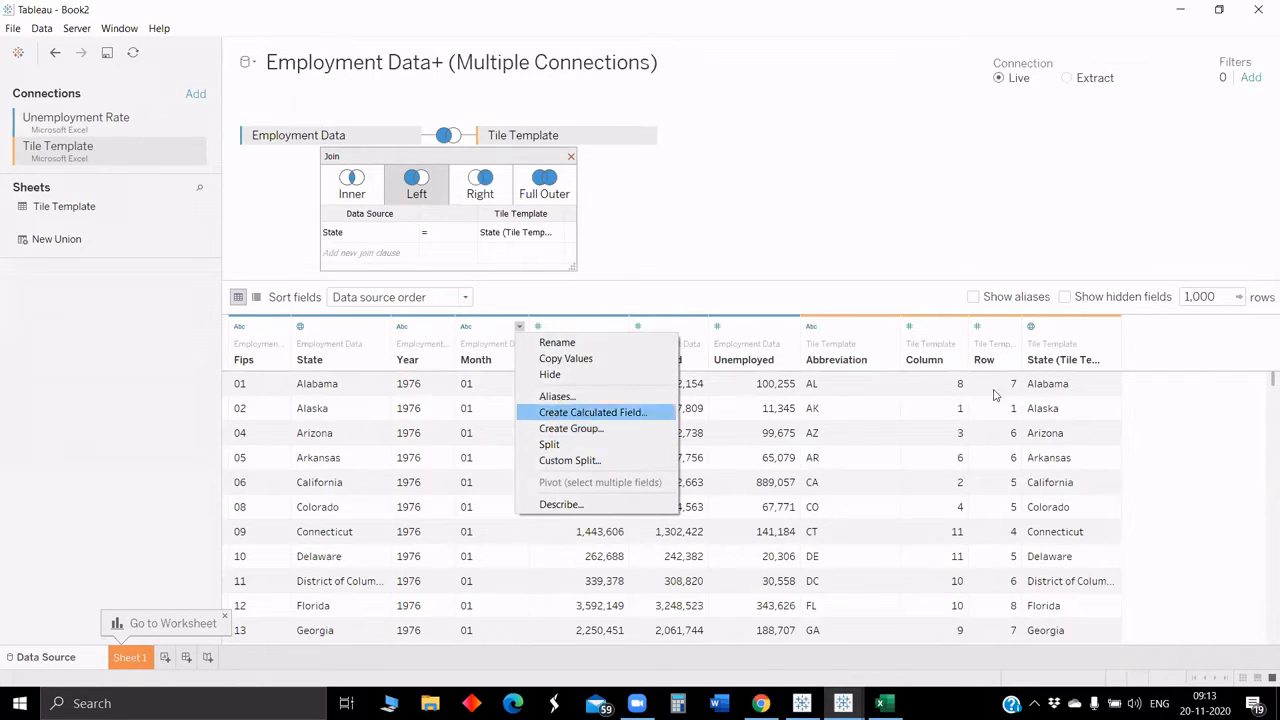
{"action": "left_click", "coordinate": [1175, 345]}
{"action": "left_click", "coordinate": [1112, 329]}
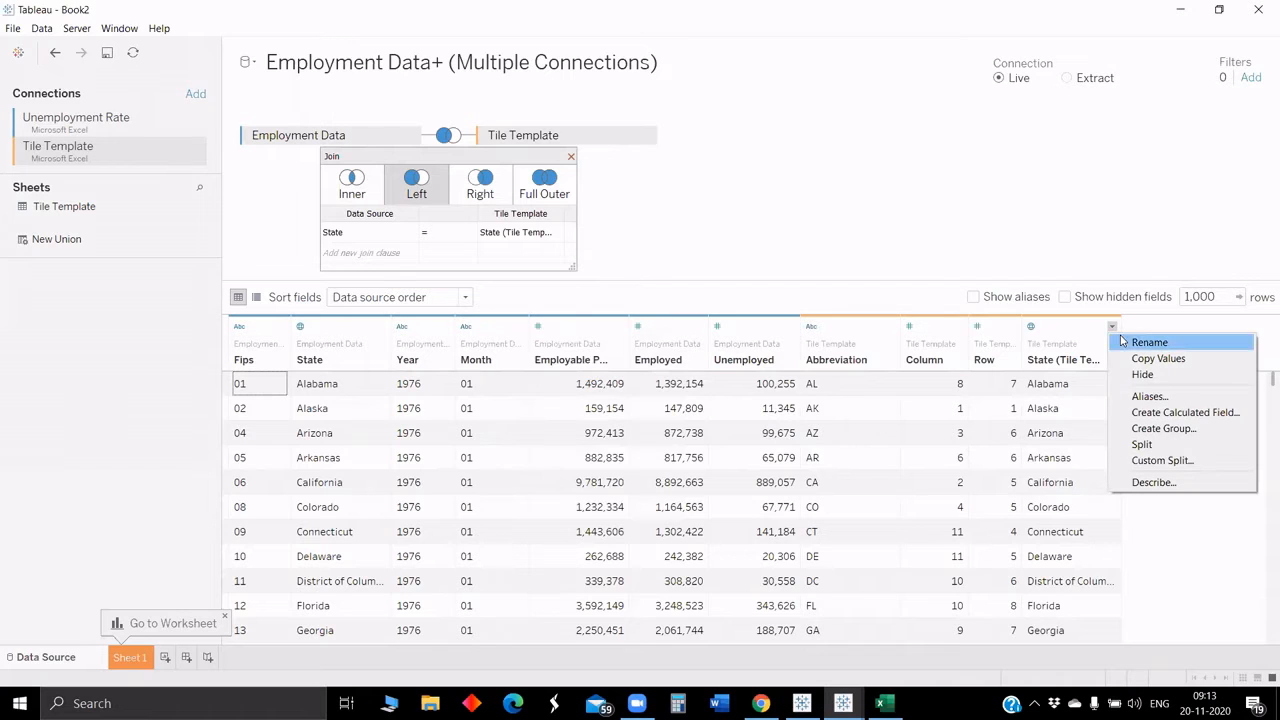
{"action": "left_click", "coordinate": [1160, 412]}
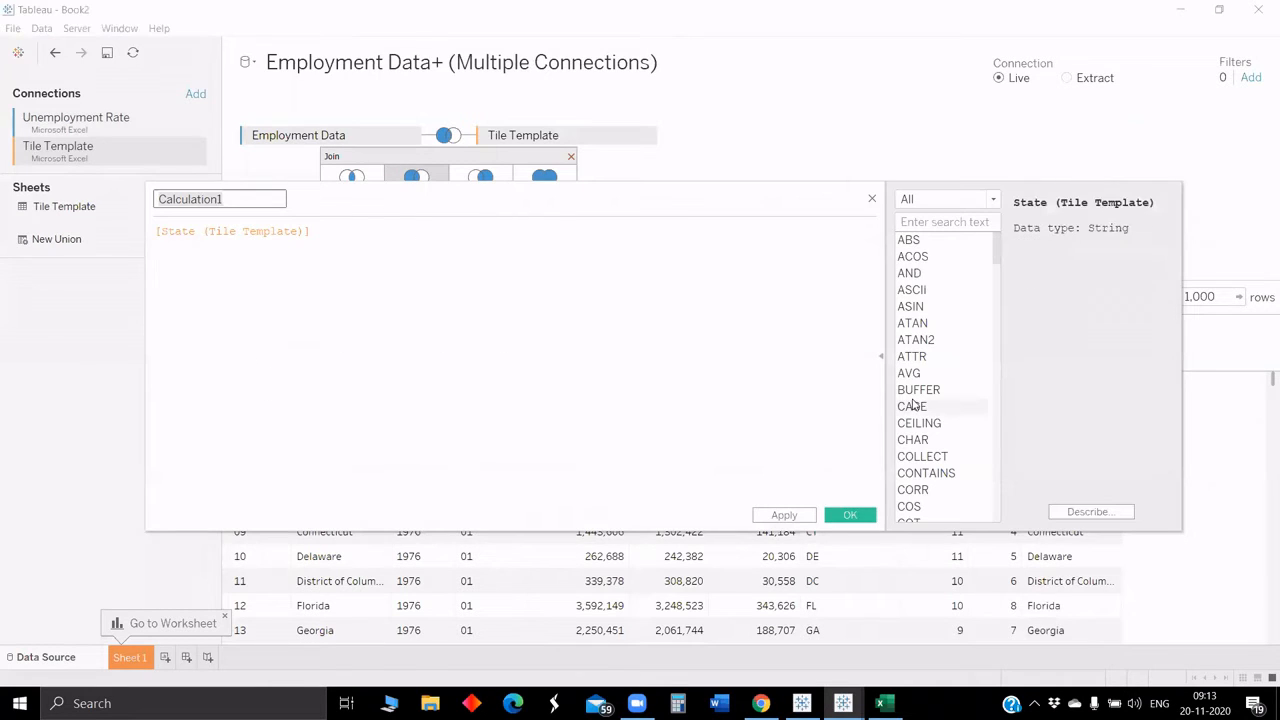
{"action": "key", "text": "BackSpace"}
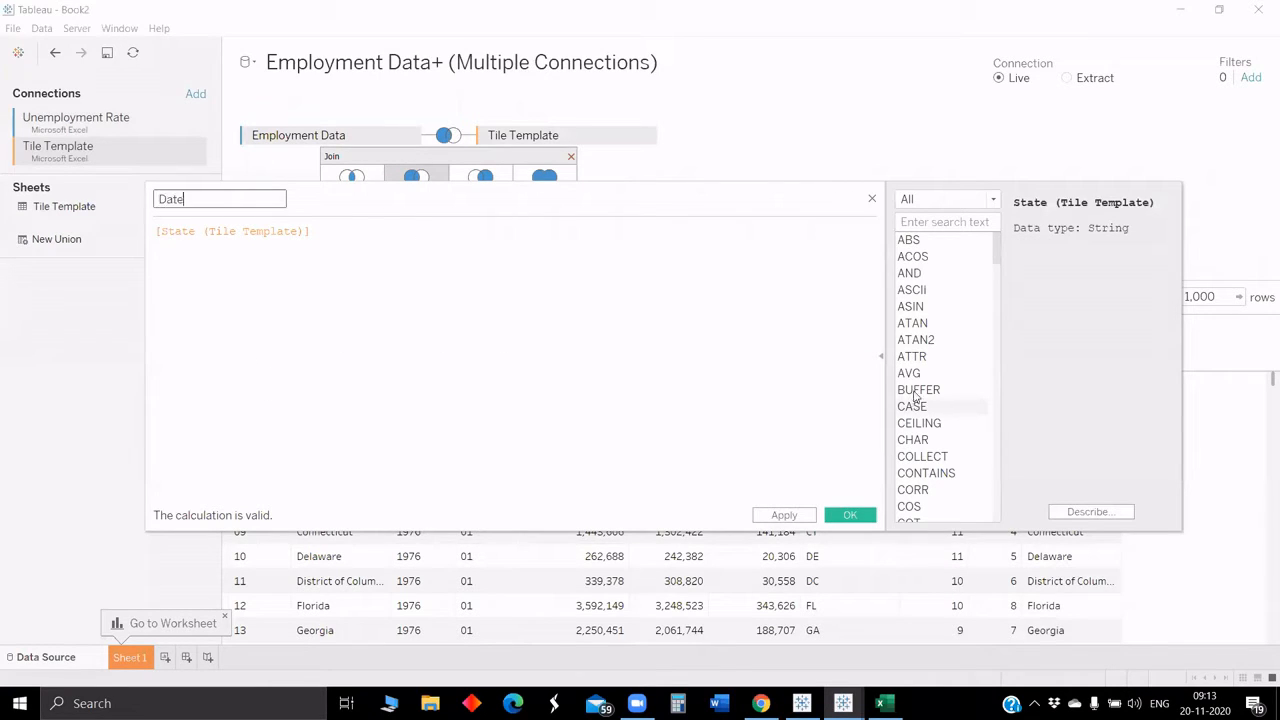
{"action": "left_click", "coordinate": [243, 231]}
{"action": "key", "text": "ctrl+a"}
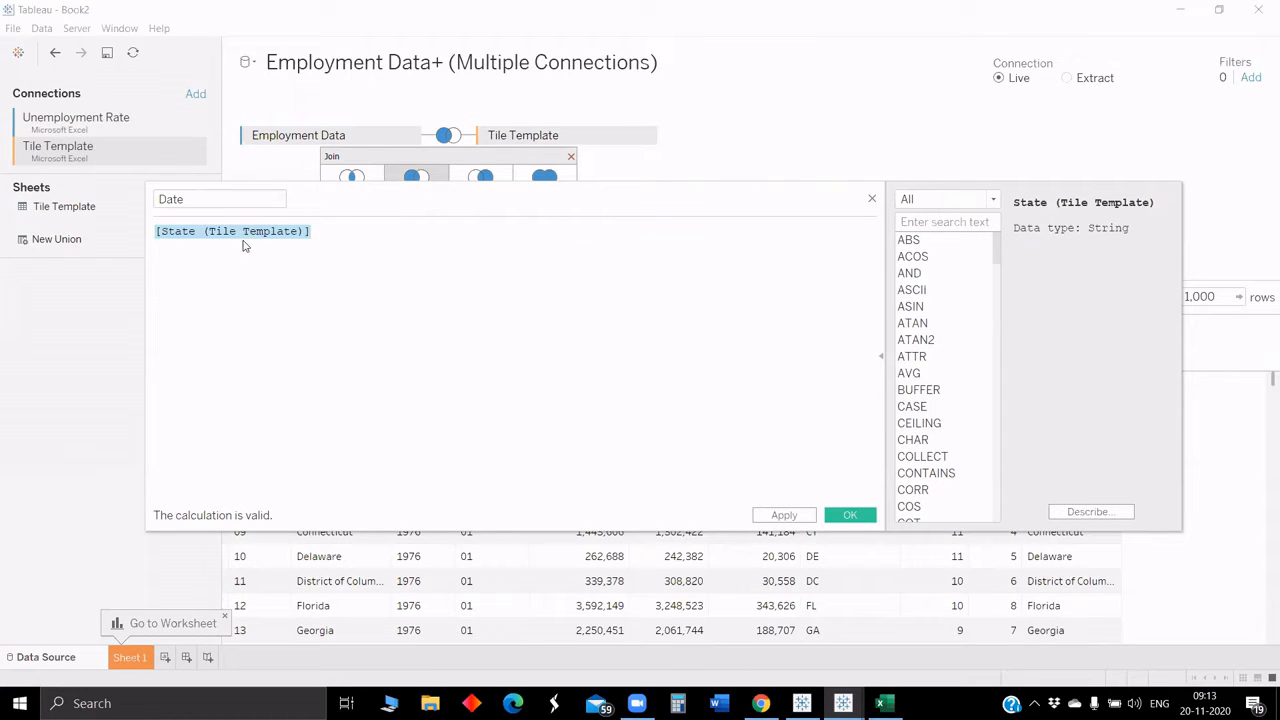
{"action": "type", "text": "M"}
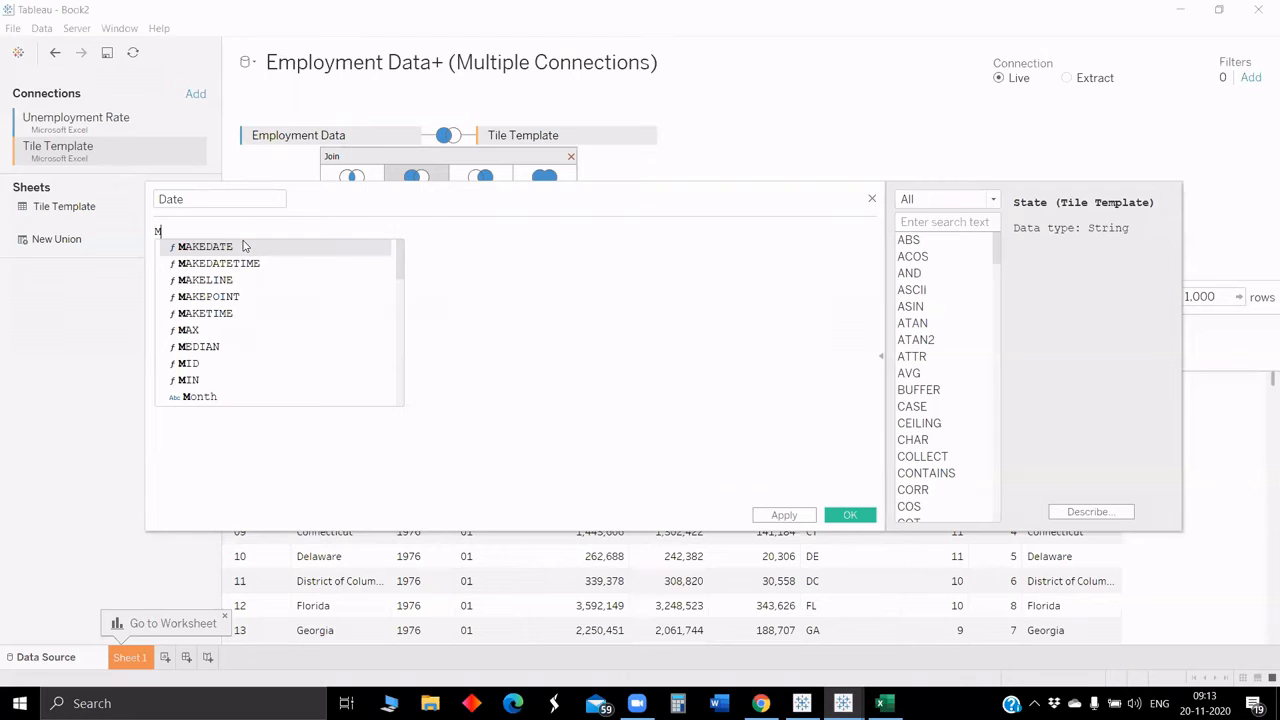
{"action": "left_click", "coordinate": [243, 246]}
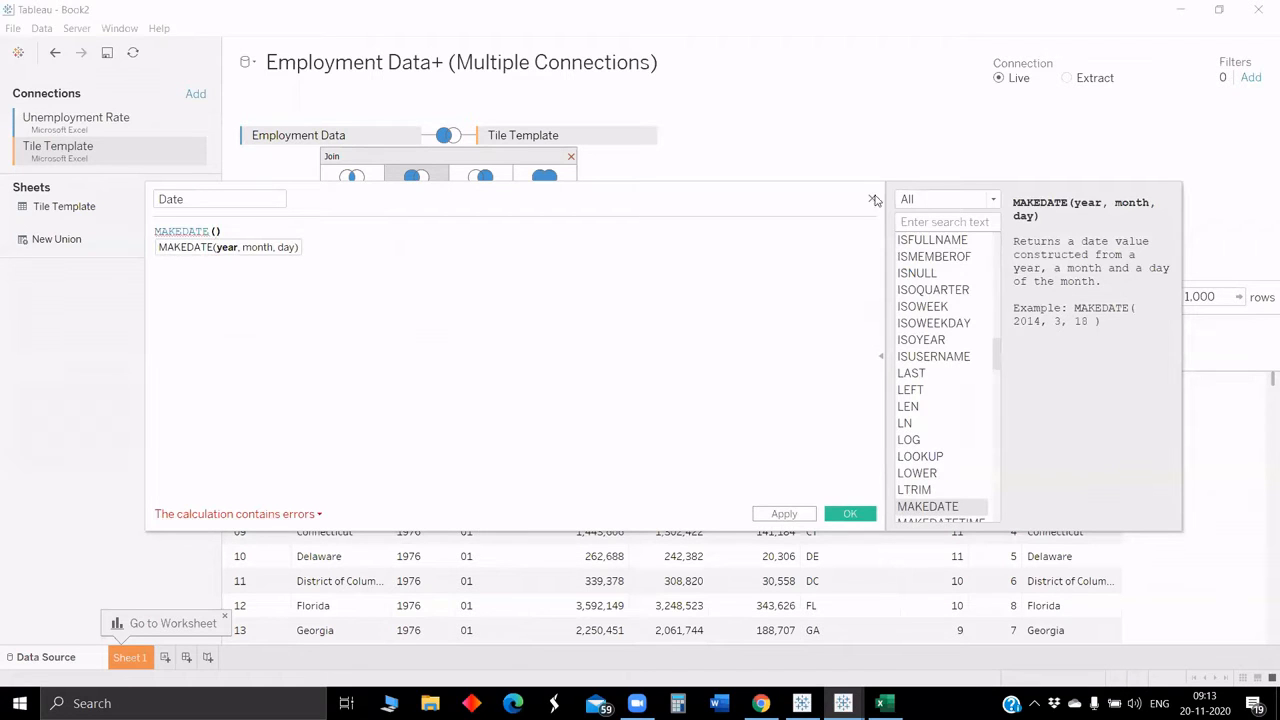
{"action": "key", "text": "Escape"}
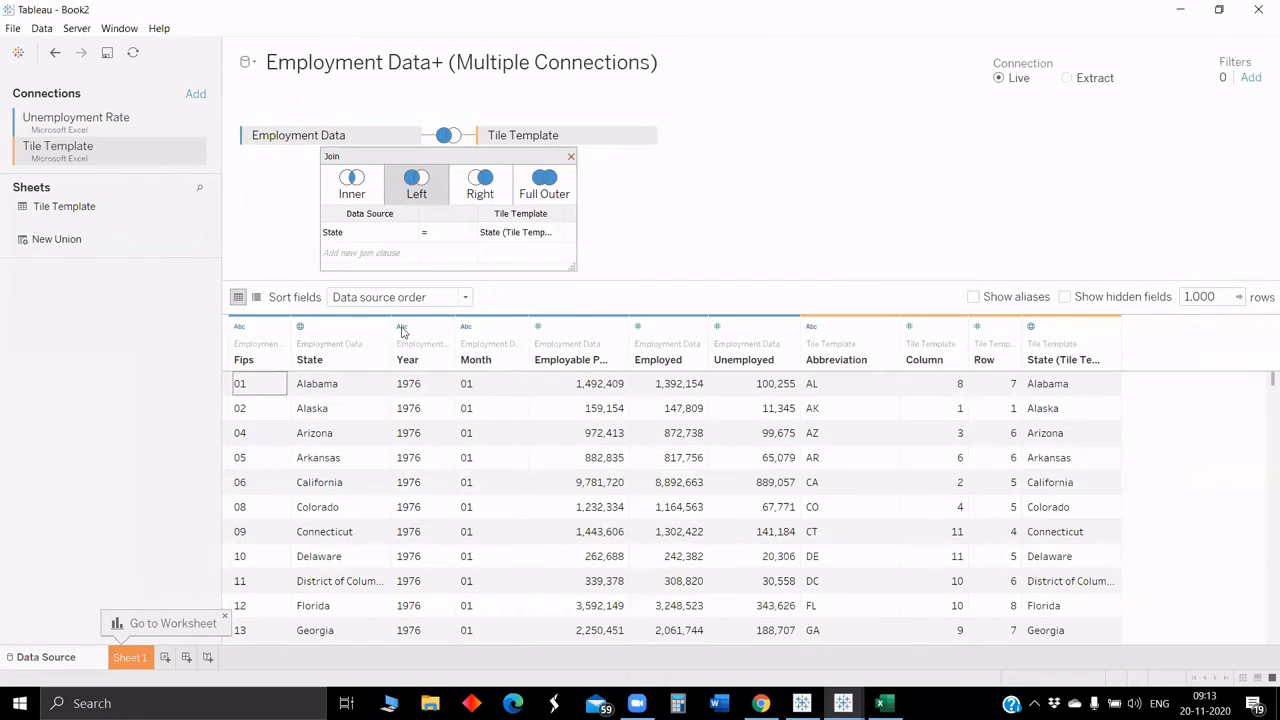
Step: Change the Year field's data type to Number (decimal) and the Month field's to Number (whole)
{"action": "left_click", "coordinate": [402, 326]}
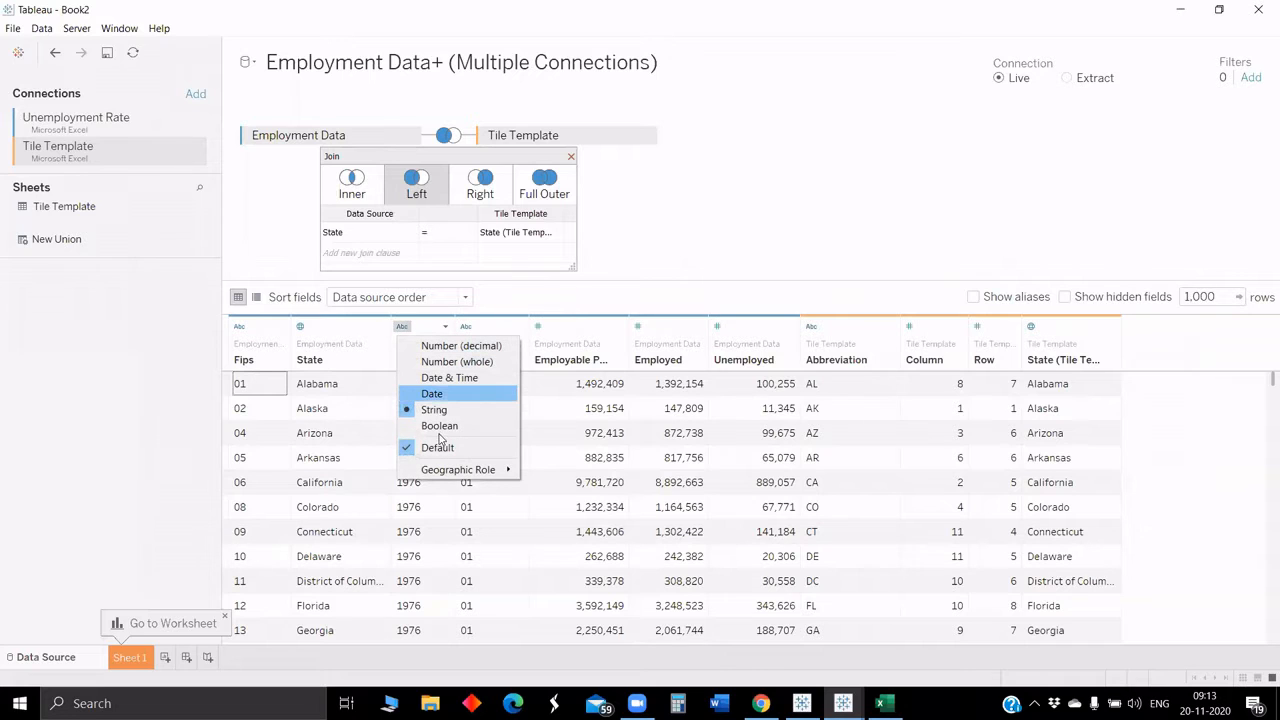
{"action": "left_click", "coordinate": [474, 345]}
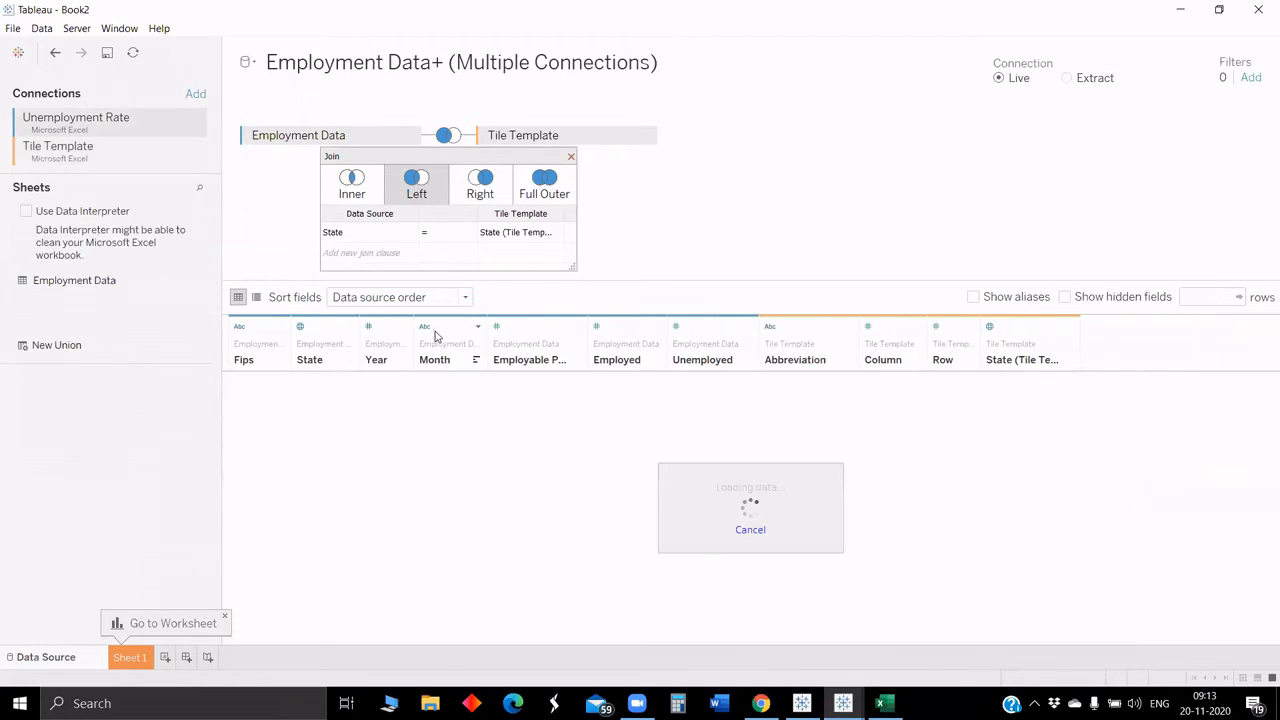
{"action": "left_click", "coordinate": [456, 326]}
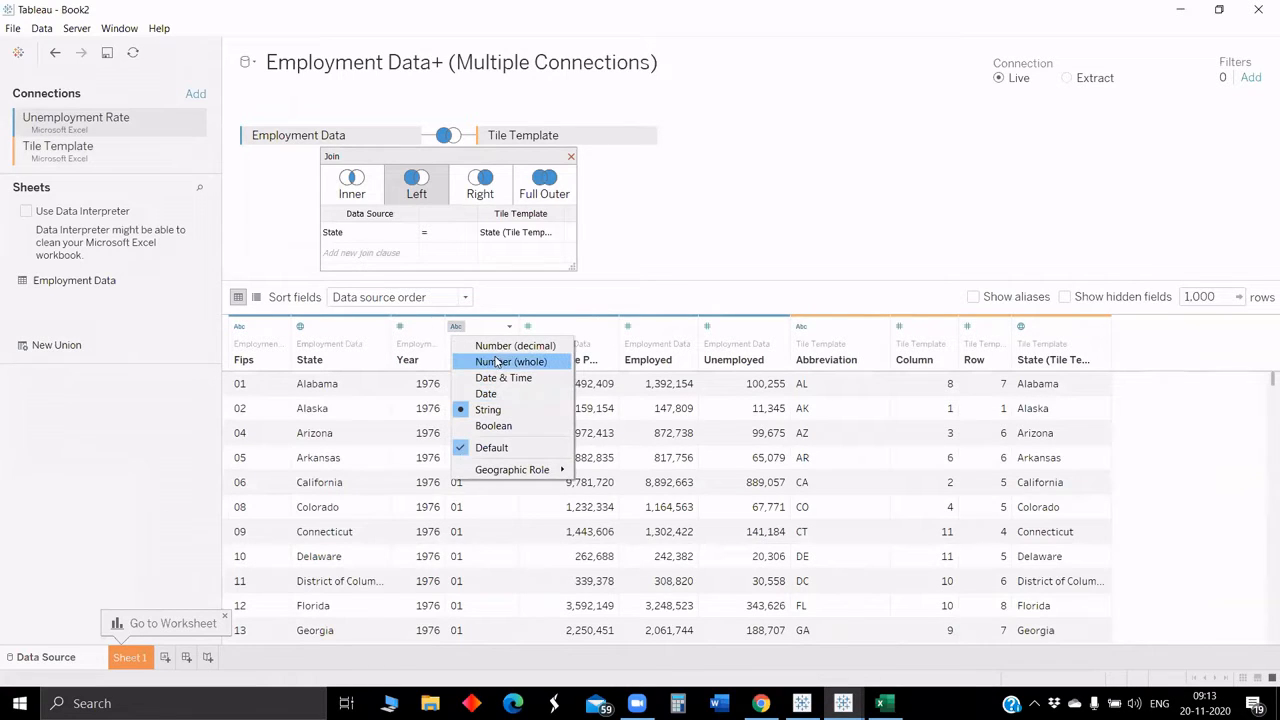
{"action": "left_click", "coordinate": [497, 362]}
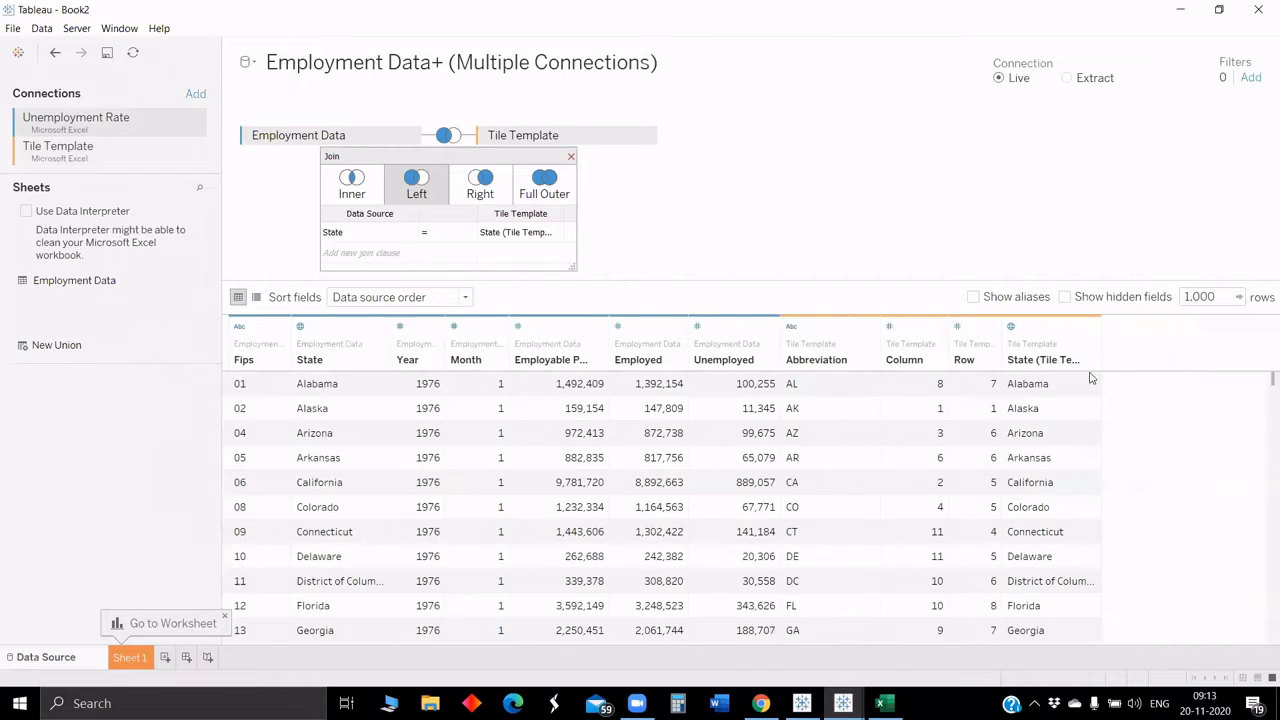
Step: Create a calculated field named Date with the formula MAKEDATE([Year],[Month],1)
{"action": "left_click", "coordinate": [1092, 326]}
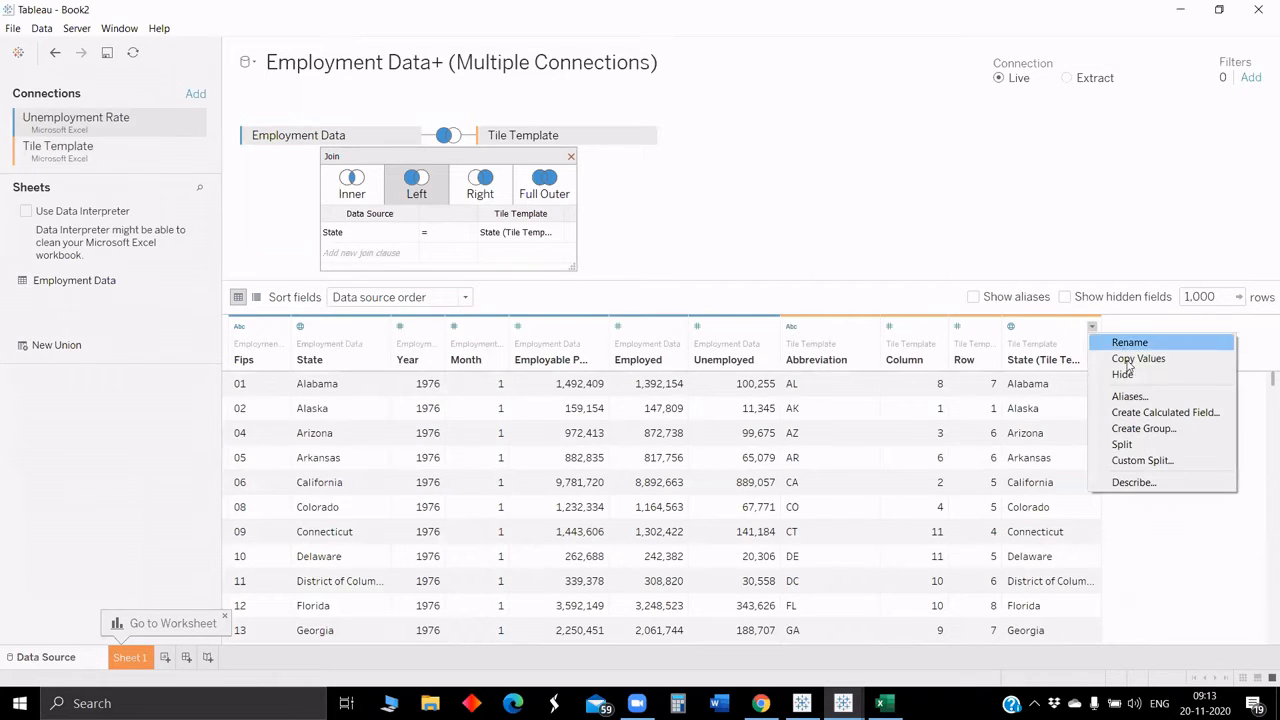
{"action": "left_click", "coordinate": [1157, 412]}
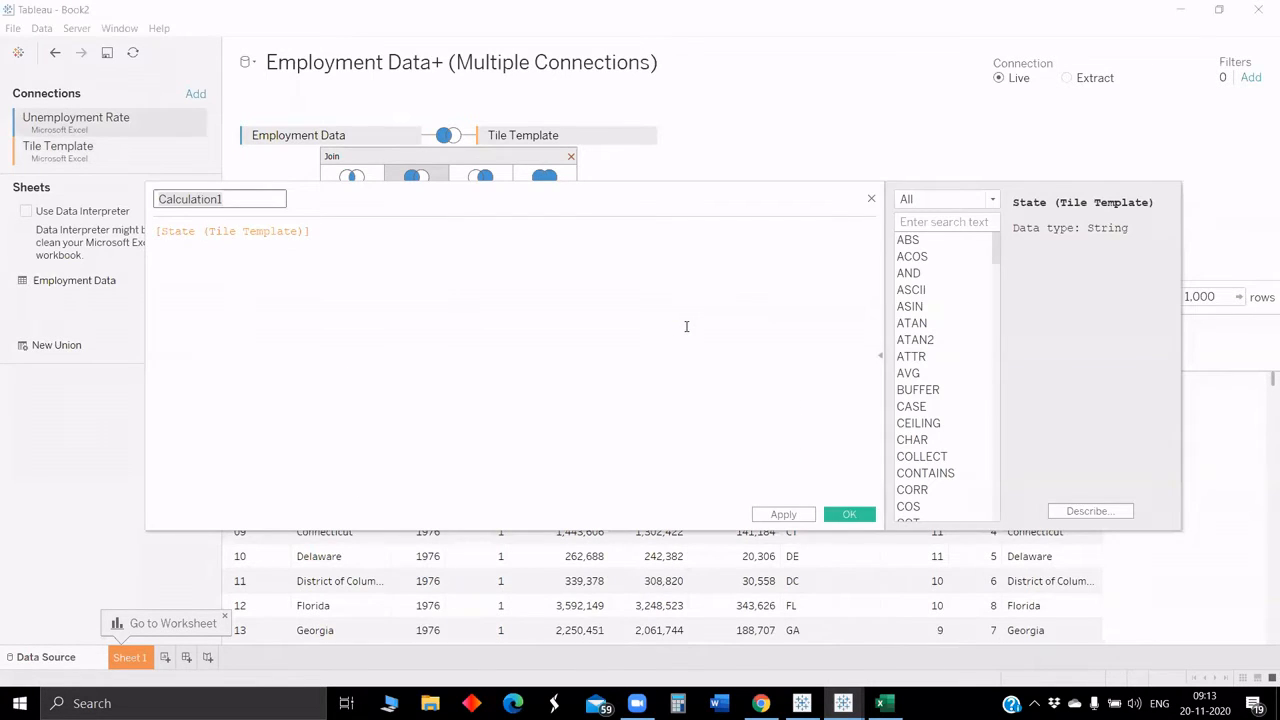
{"action": "type", "text": "Date"}
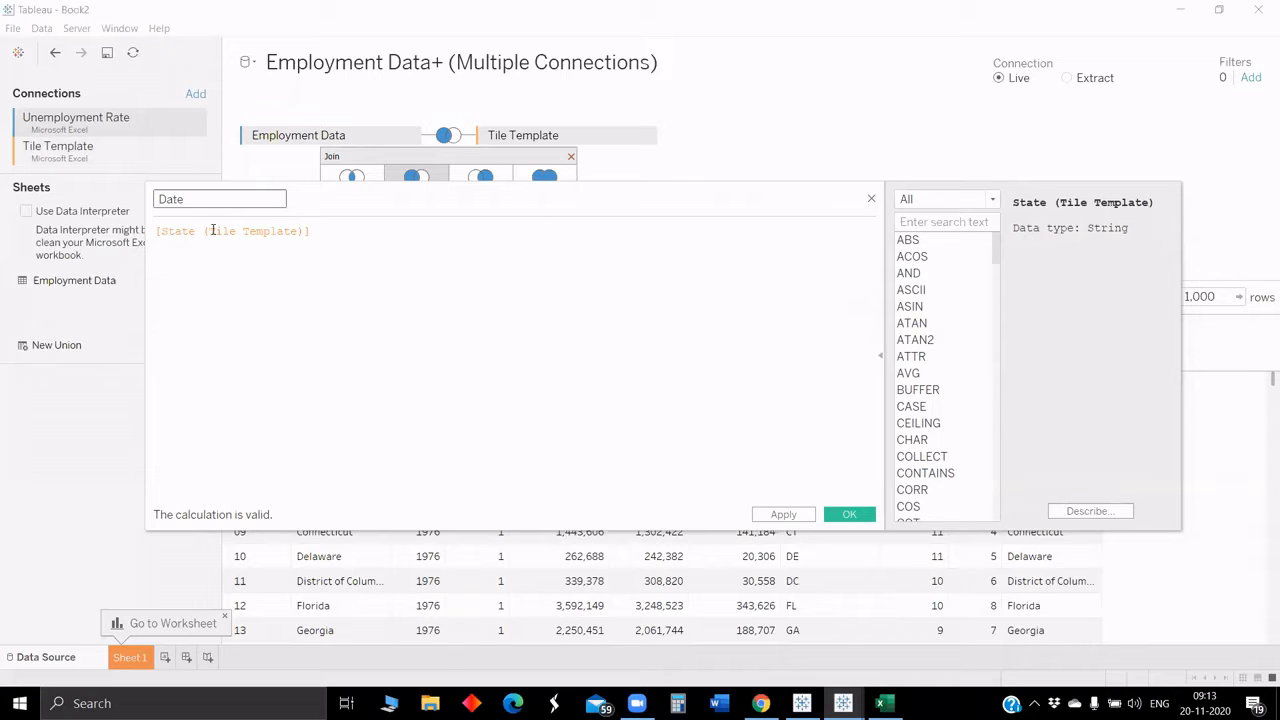
{"action": "triple_click", "coordinate": [213, 231]}
{"action": "type", "text": "make"}
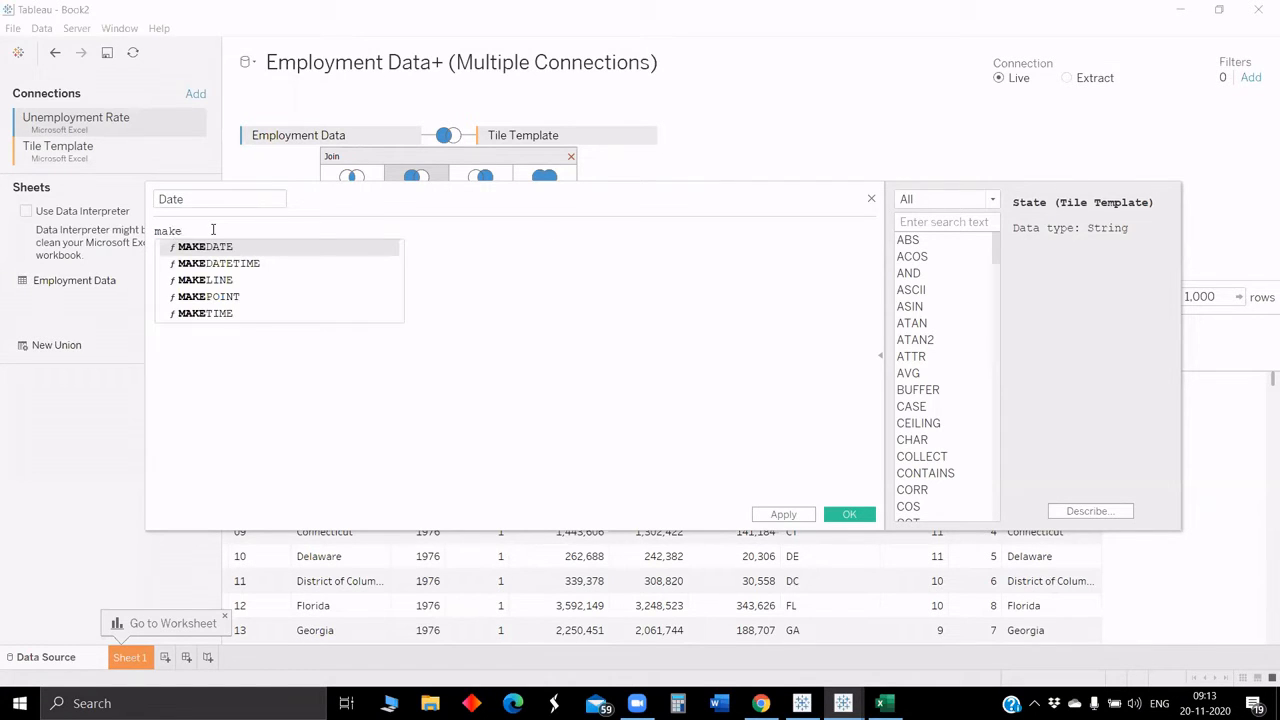
{"action": "key", "text": "Return"}
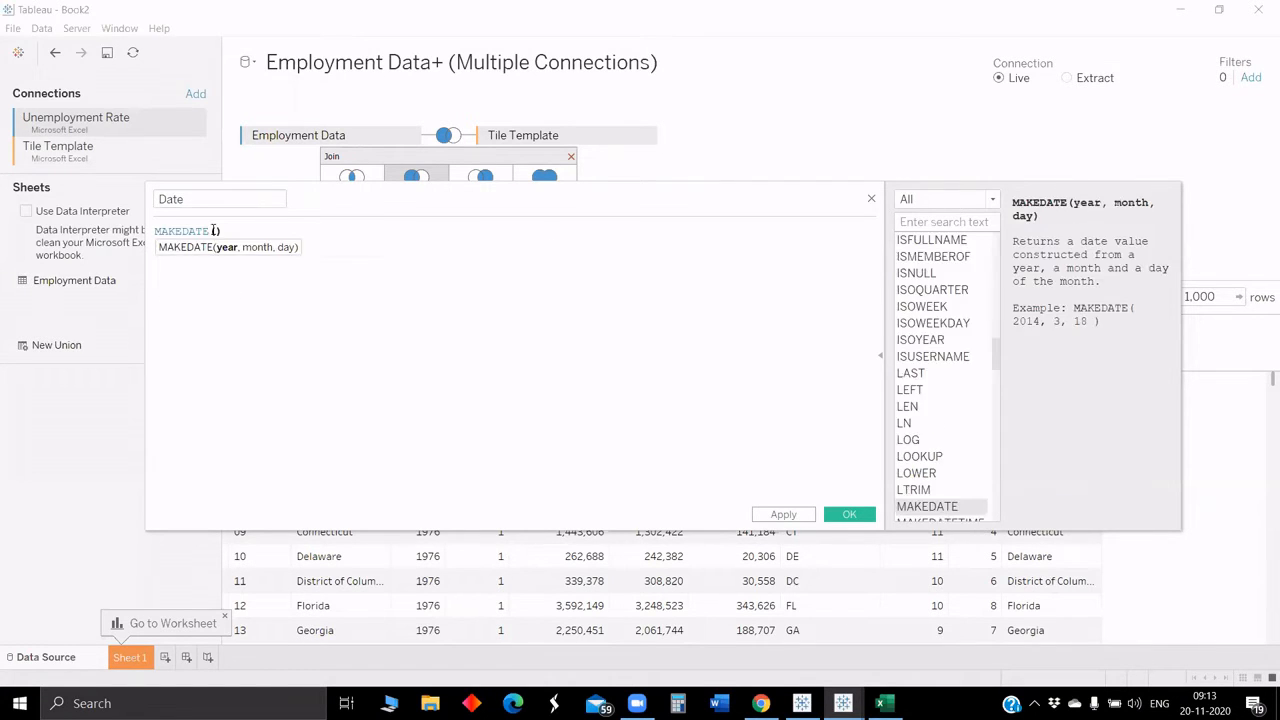
{"action": "type", "text": "yea"}
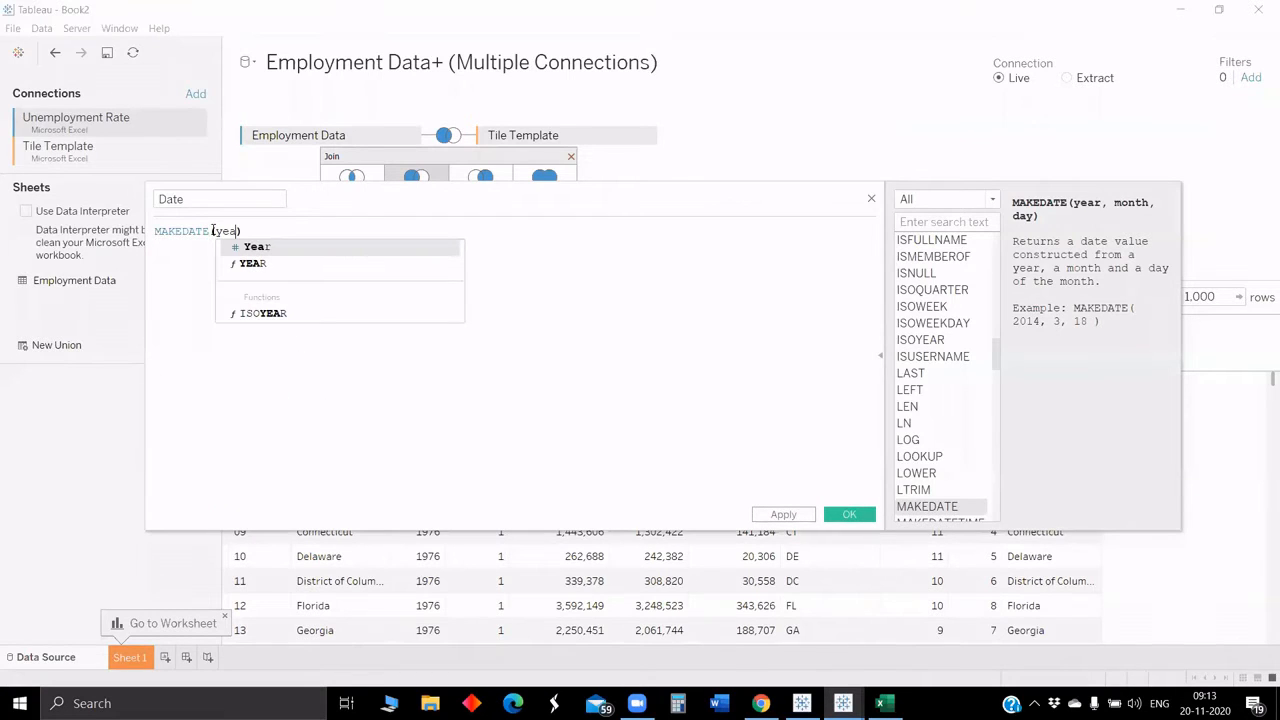
{"action": "key", "text": "Return"}
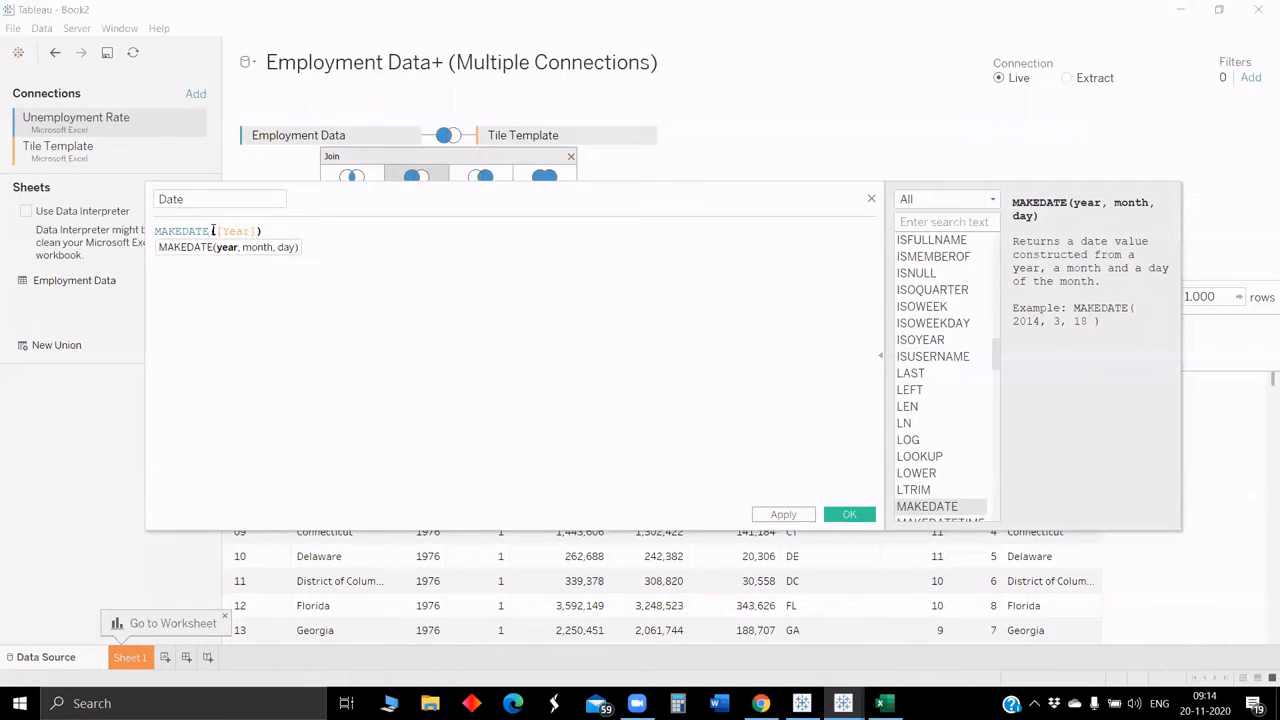
{"action": "type", "text": ", mo"}
{"action": "key", "text": "Return"}
{"action": "type", "text": ", 1"}
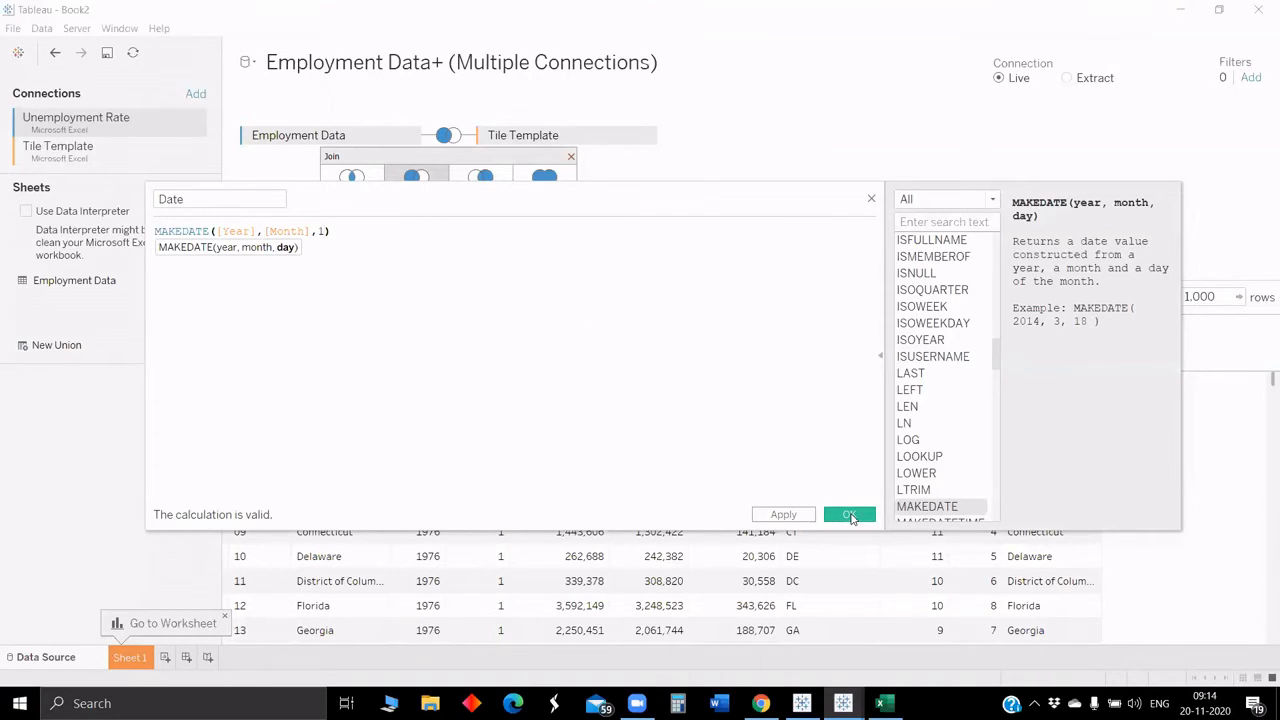
{"action": "left_click", "coordinate": [849, 515]}
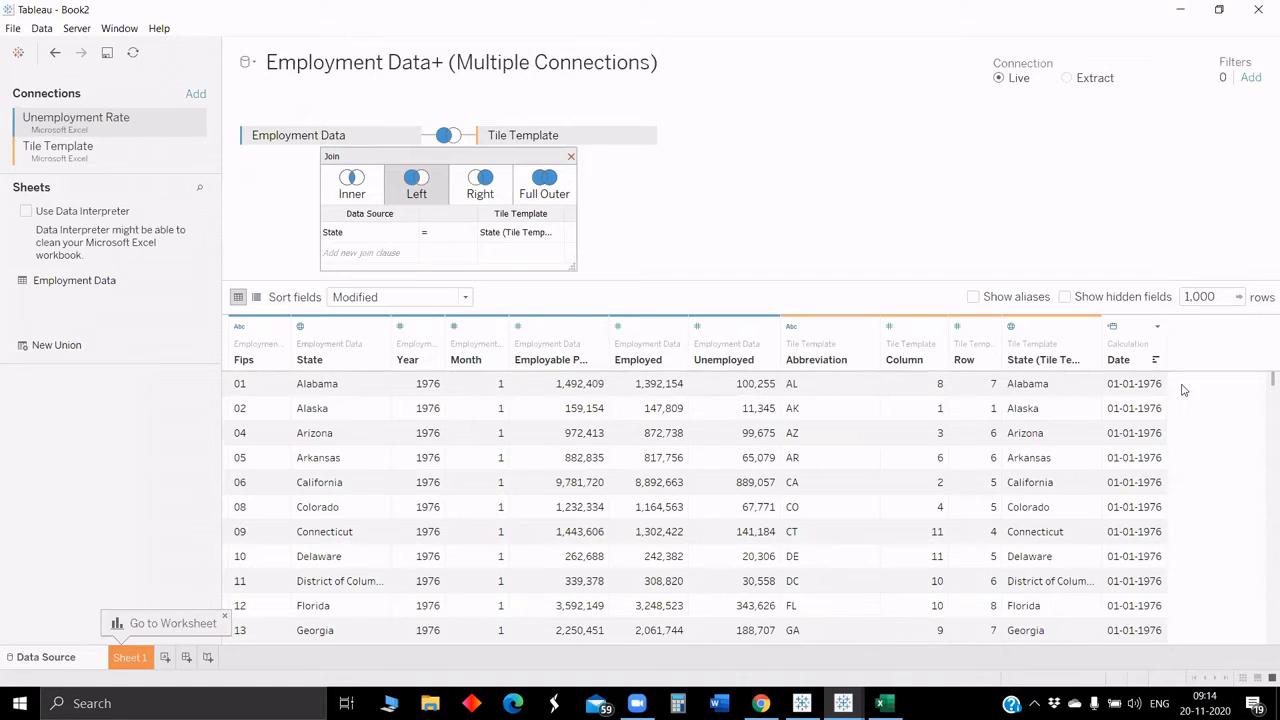
Step: Start a calculated field named Unemployment Rate with the formula [Unemployed]/[Employable Population]
{"action": "left_click", "coordinate": [1157, 327]}
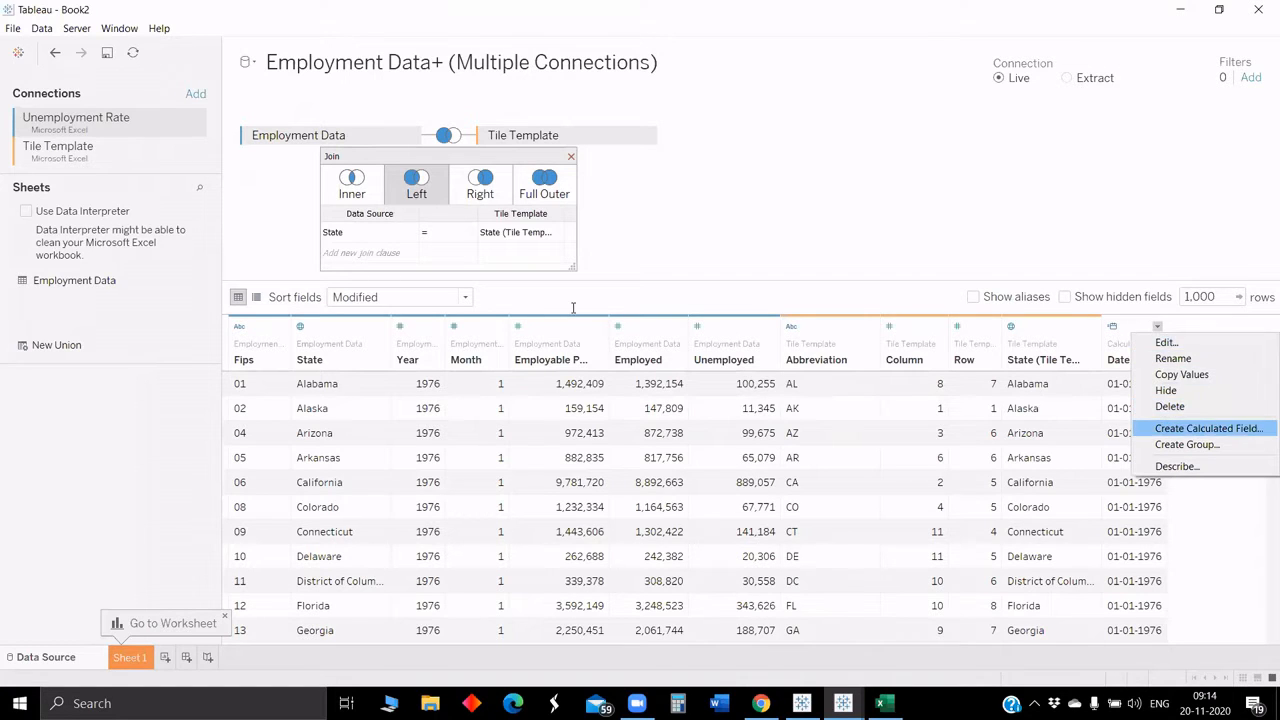
{"action": "key", "text": "Return"}
{"action": "key", "text": "BackSpace"}
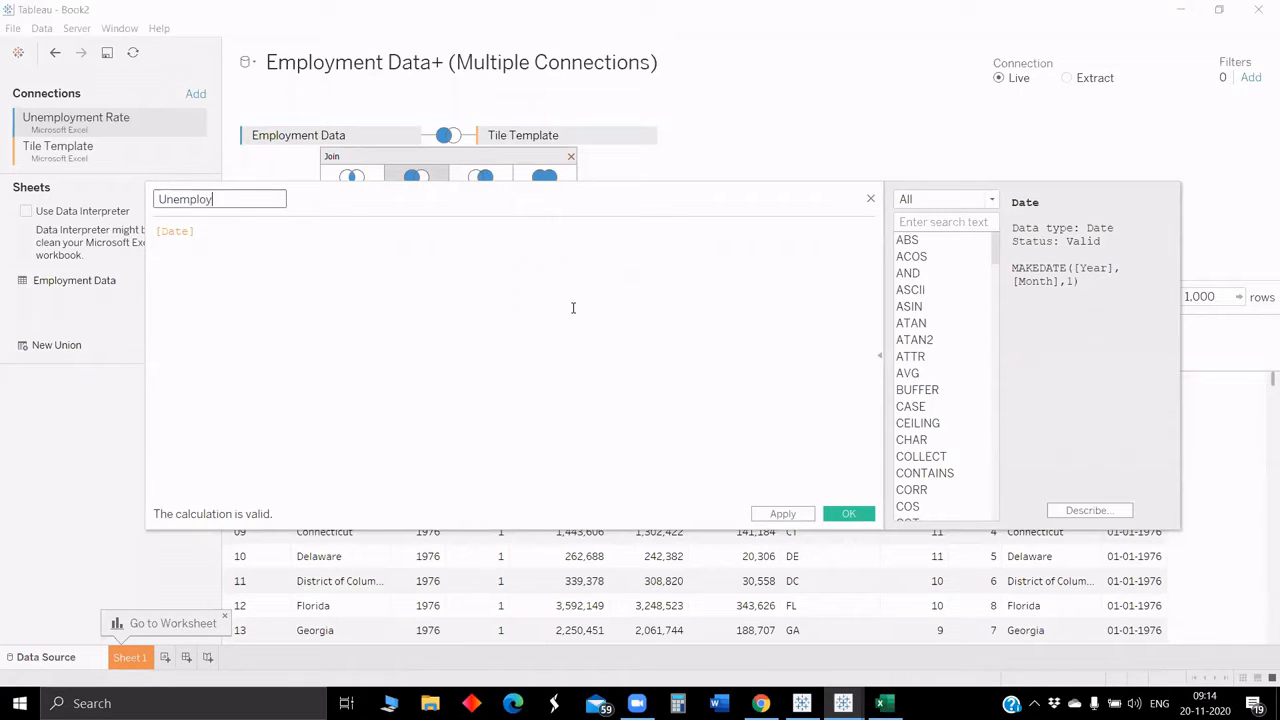
{"action": "type", "text": "Unemployment Rate"}
{"action": "key", "text": "Tab"}
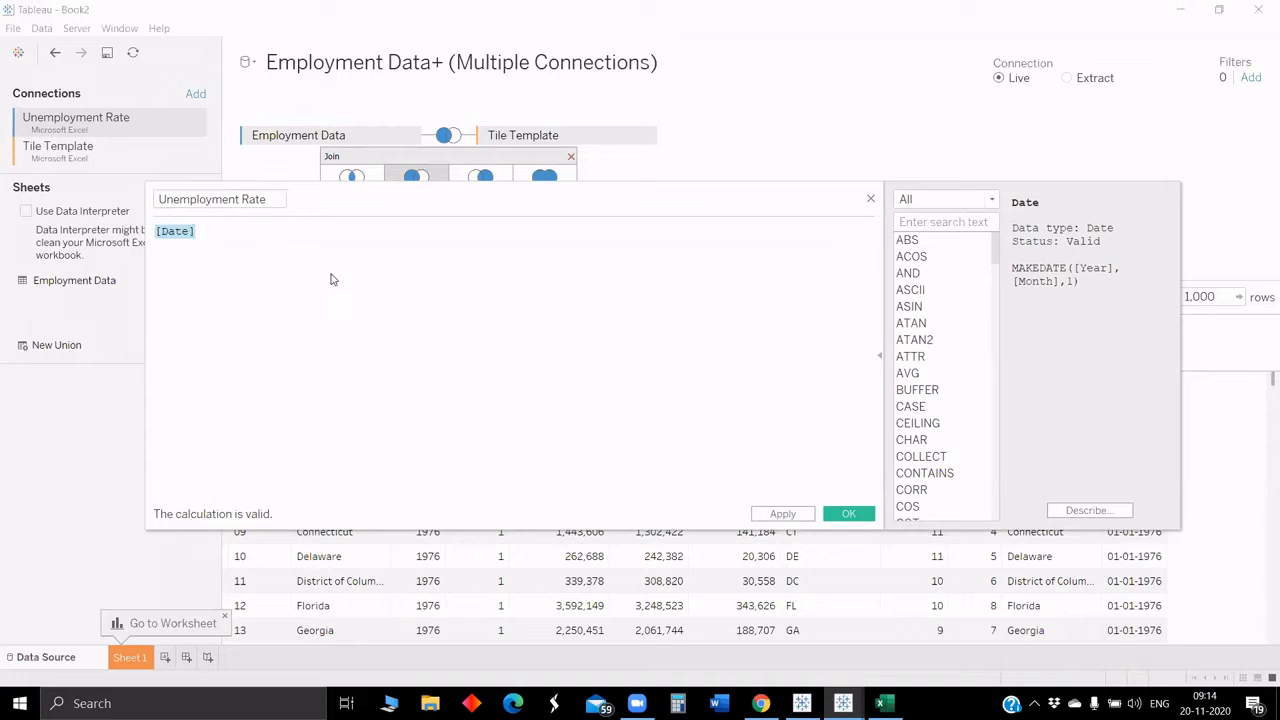
{"action": "key", "text": "BackSpace"}
{"action": "type", "text": "une"}
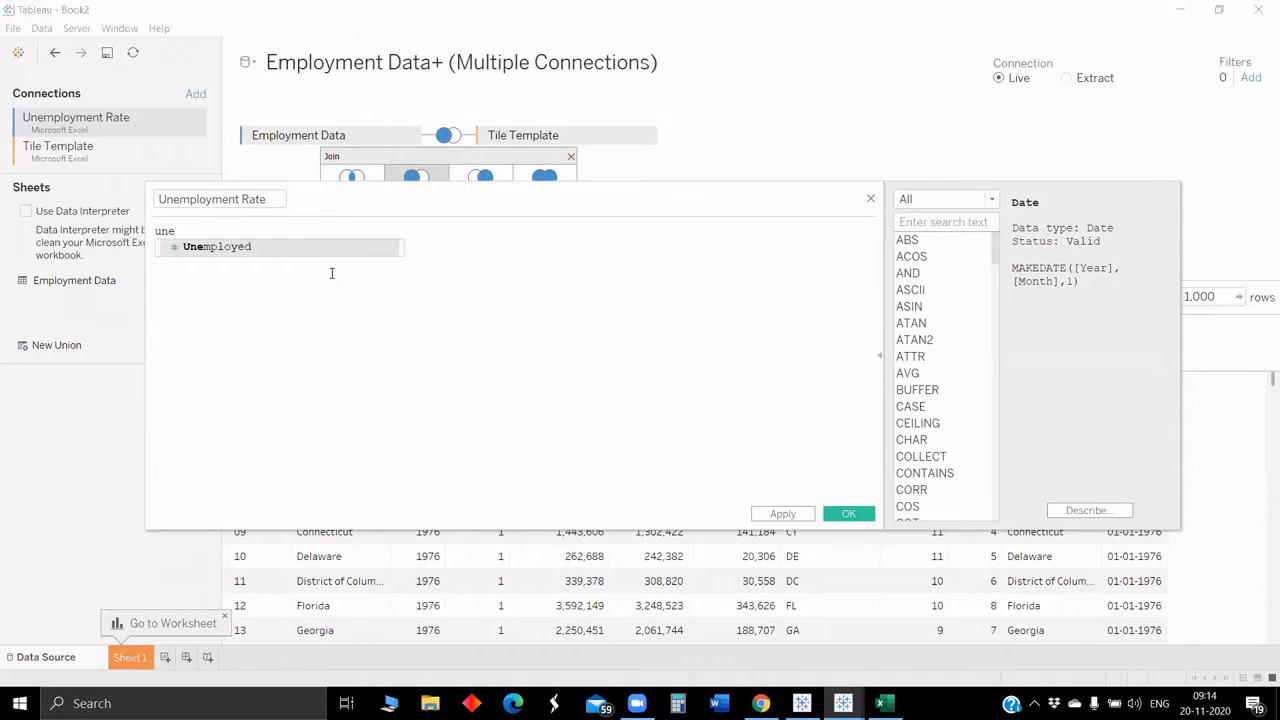
{"action": "key", "text": "Return"}
{"action": "type", "text": "/em"}
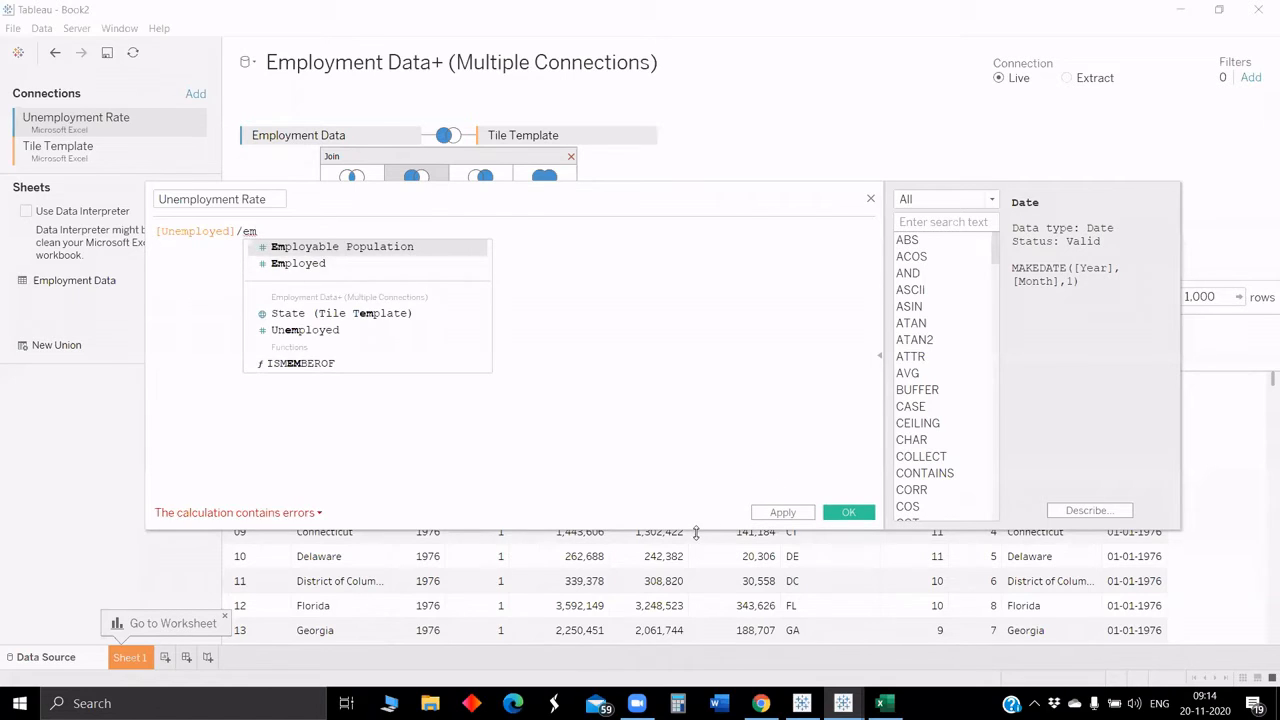
{"action": "key", "text": "Return"}
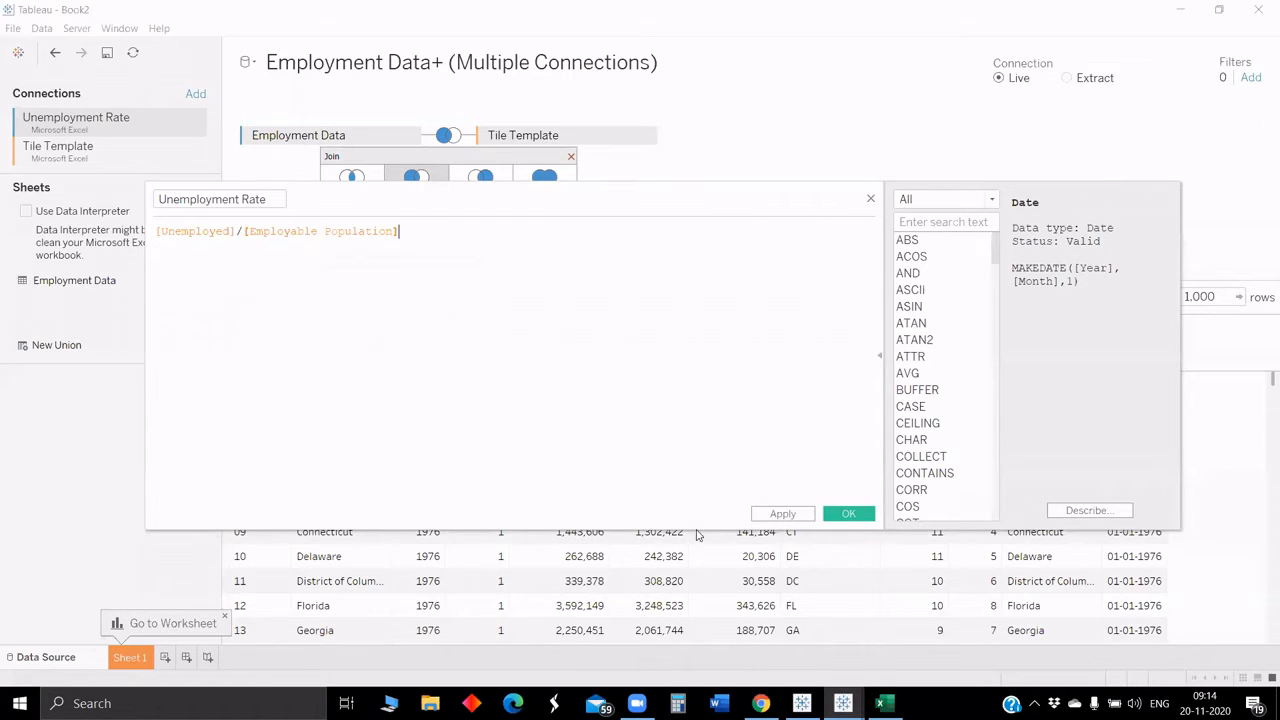
Step: Wrap both fields in SUM so the formula reads sum([Unemployed])/Sum([Employable Population]) and save the calculation
{"action": "left_click", "coordinate": [193, 232]}
{"action": "type", "text": "sum("}
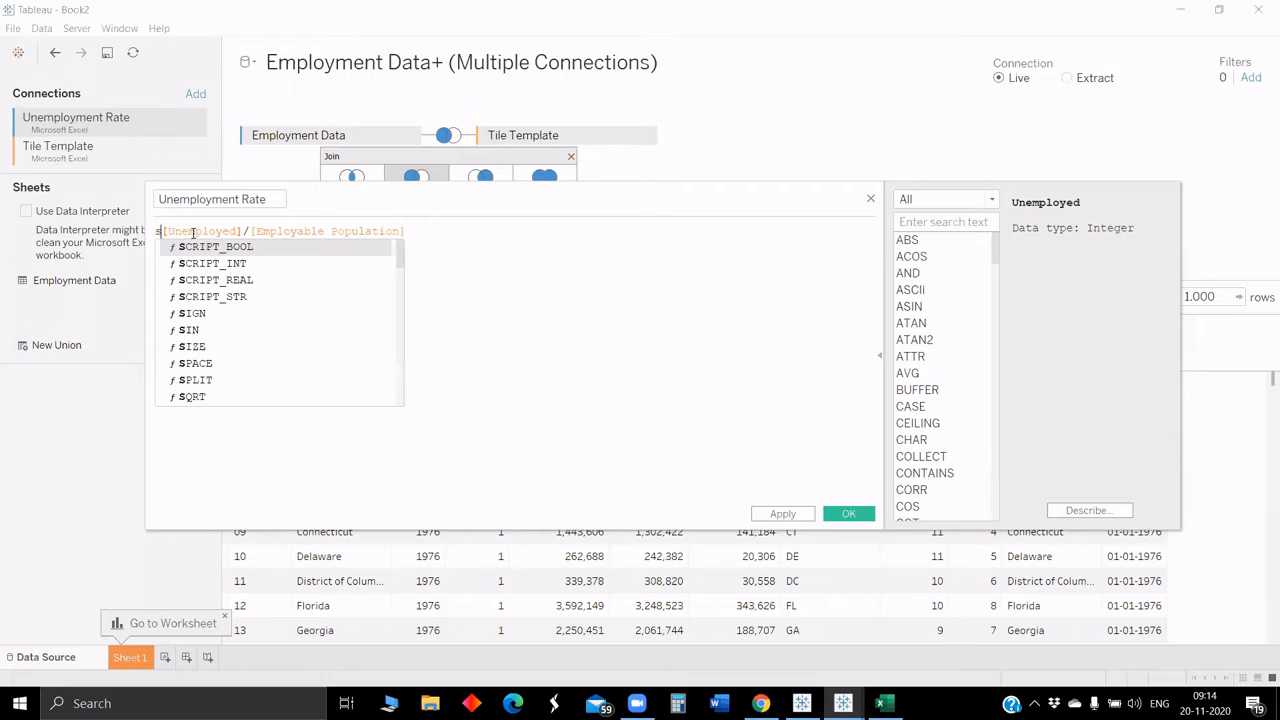
{"action": "left_click", "coordinate": [262, 232]}
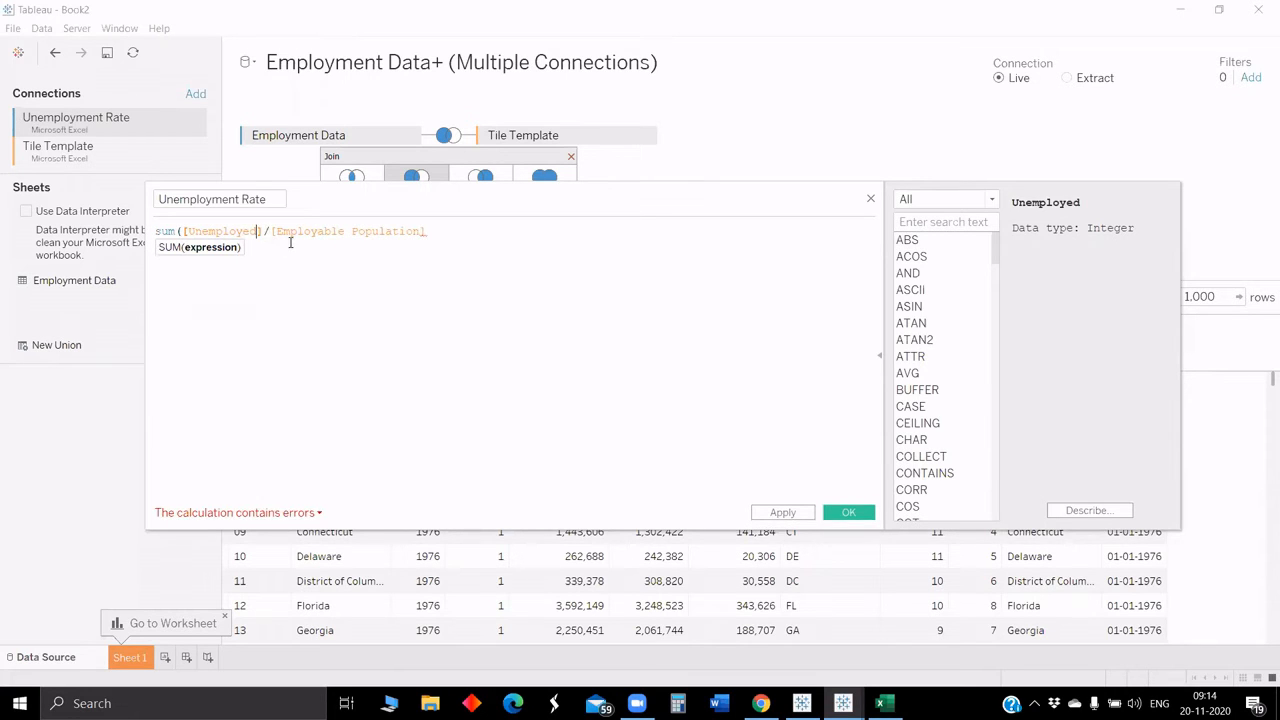
{"action": "type", "text": ")"}
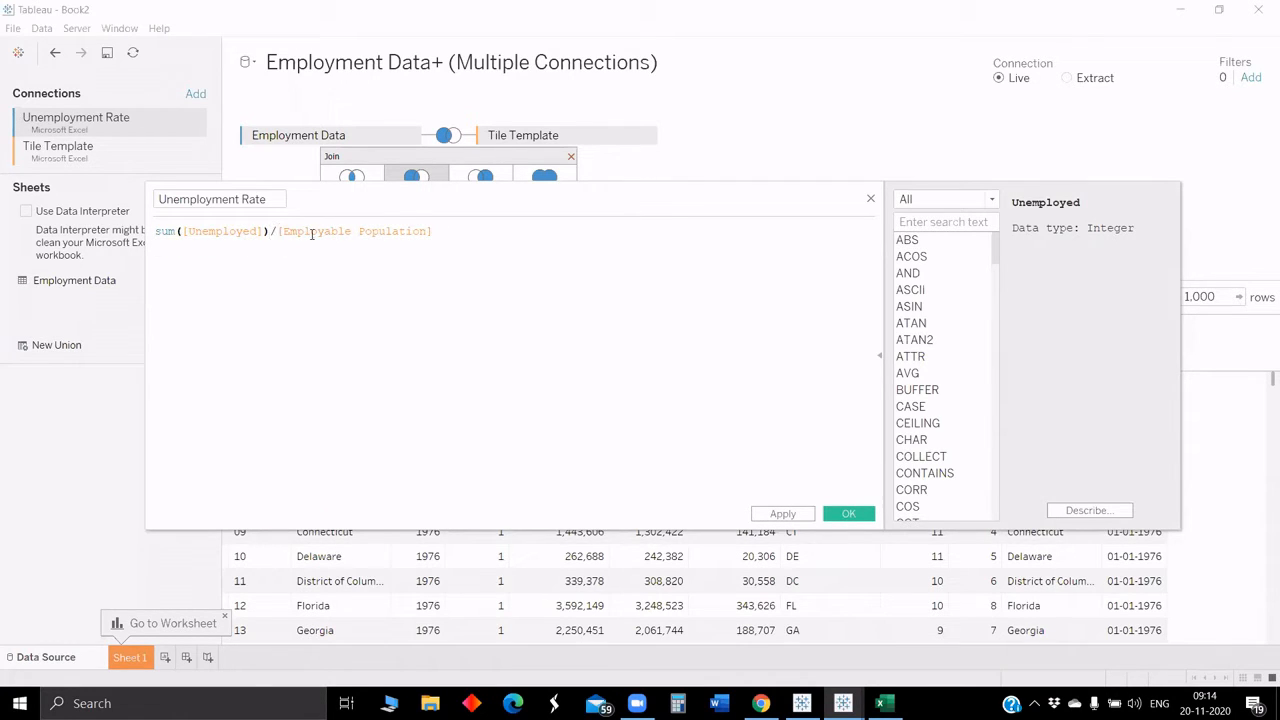
{"action": "left_click", "coordinate": [316, 233]}
{"action": "type", "text": "Sum("}
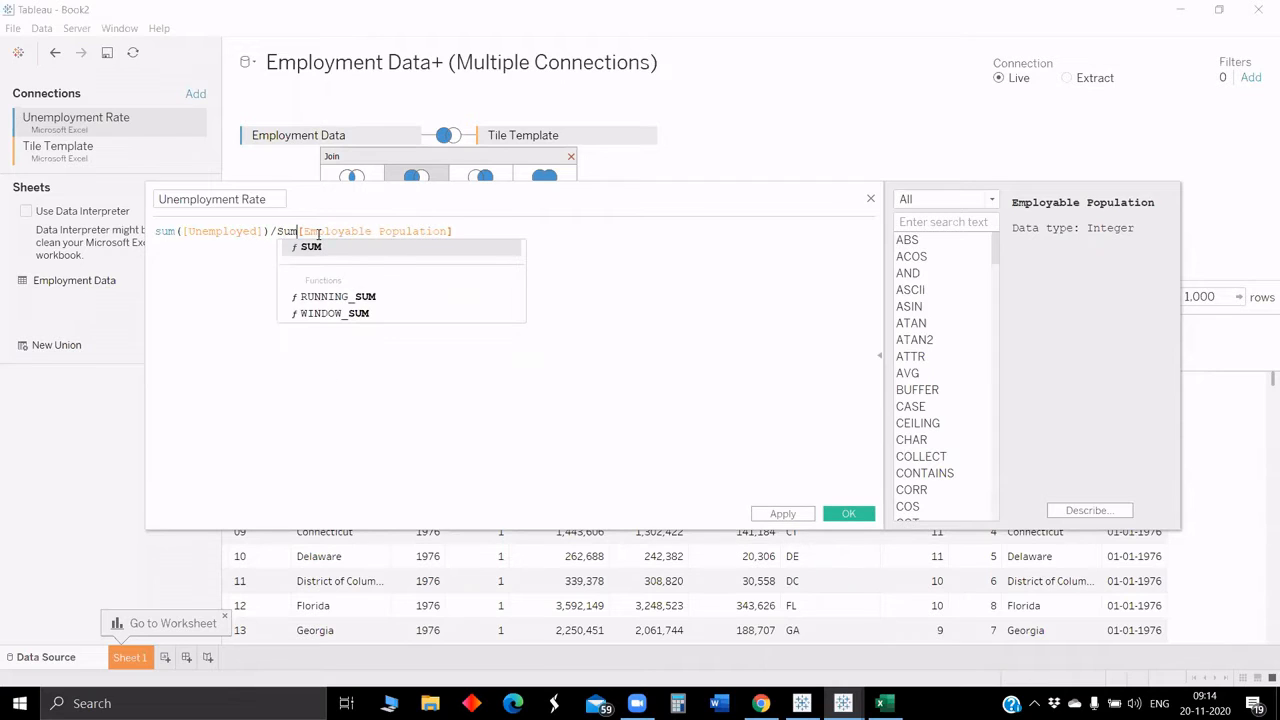
{"action": "left_click", "coordinate": [464, 230]}
{"action": "type", "text": ")"}
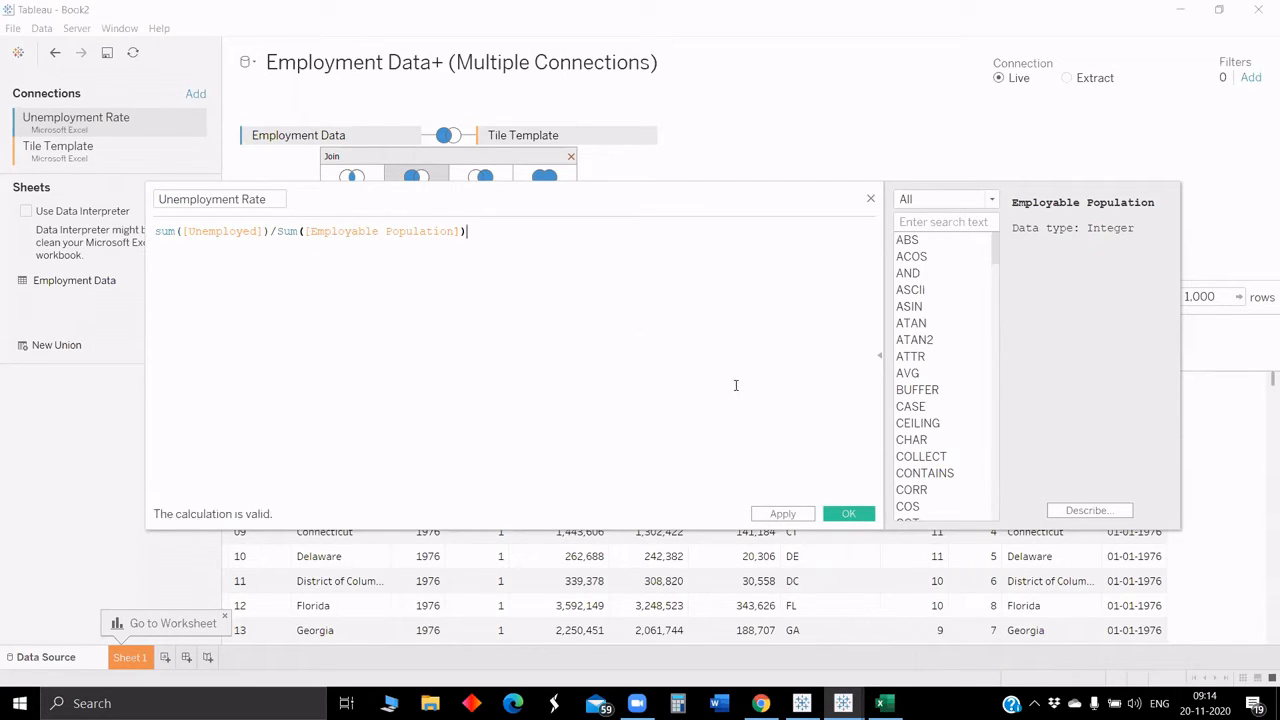
{"action": "left_click", "coordinate": [848, 513]}
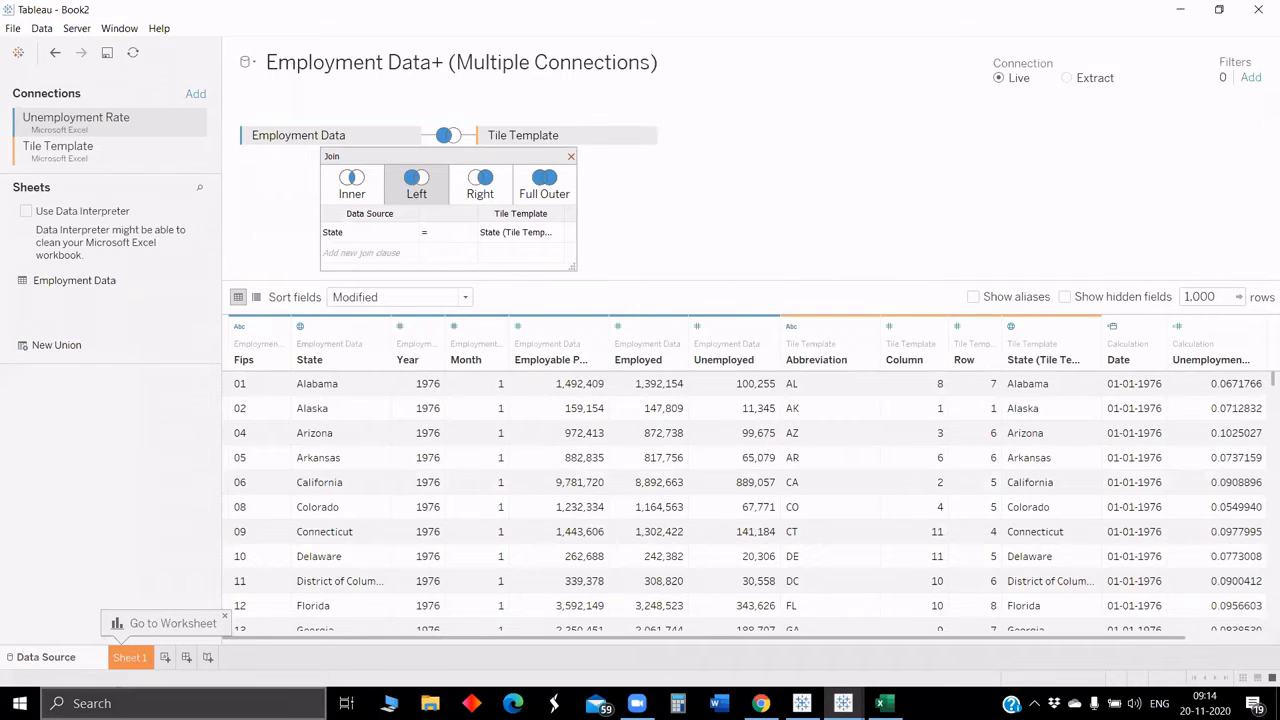
Step: Open Sheet 1 and place the Row field on Rows as a plain Row dimension value
{"action": "left_click", "coordinate": [128, 659]}
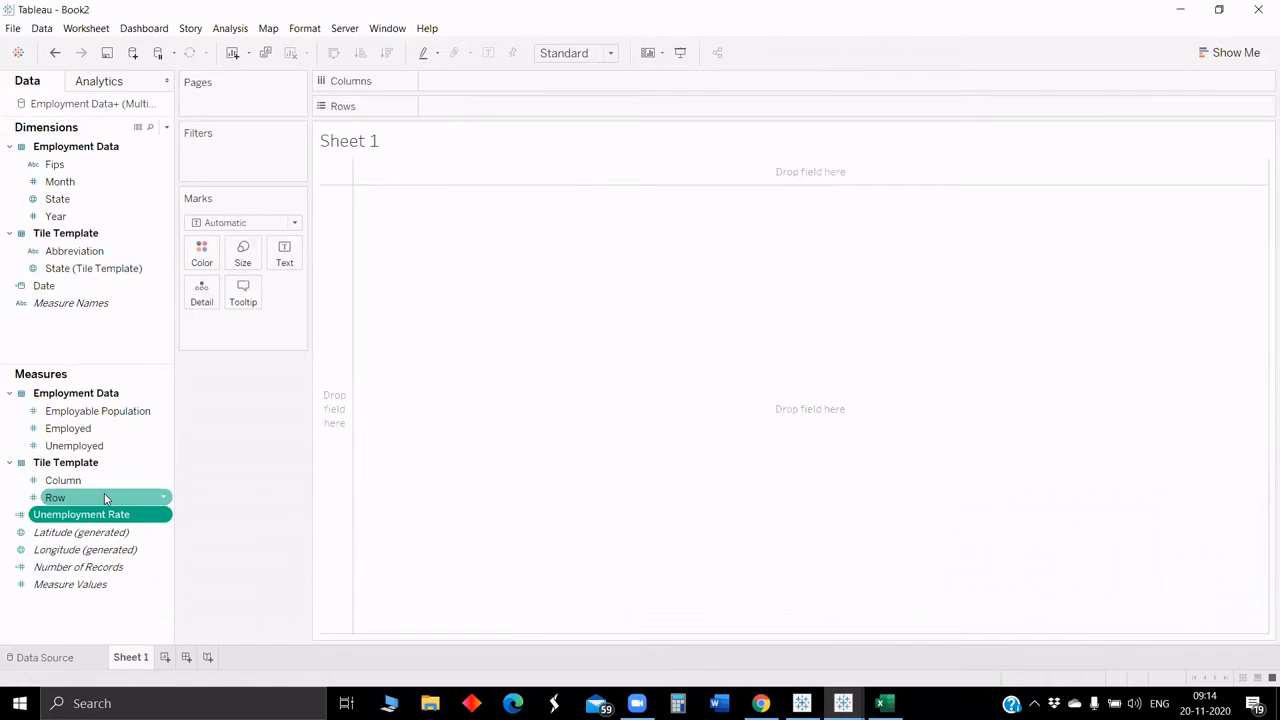
{"action": "left_click_drag", "start_coordinate": [107, 498], "coordinate": [506, 106]}
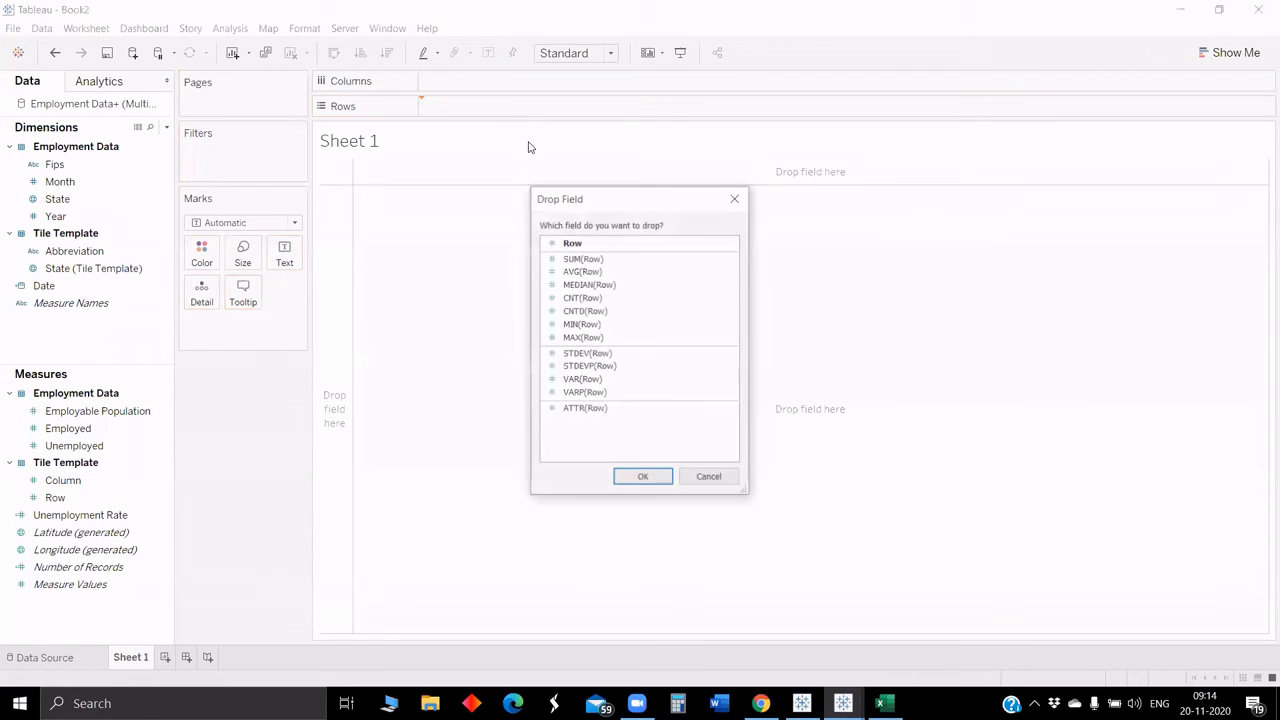
{"action": "left_click", "coordinate": [571, 241]}
{"action": "left_click", "coordinate": [645, 477]}
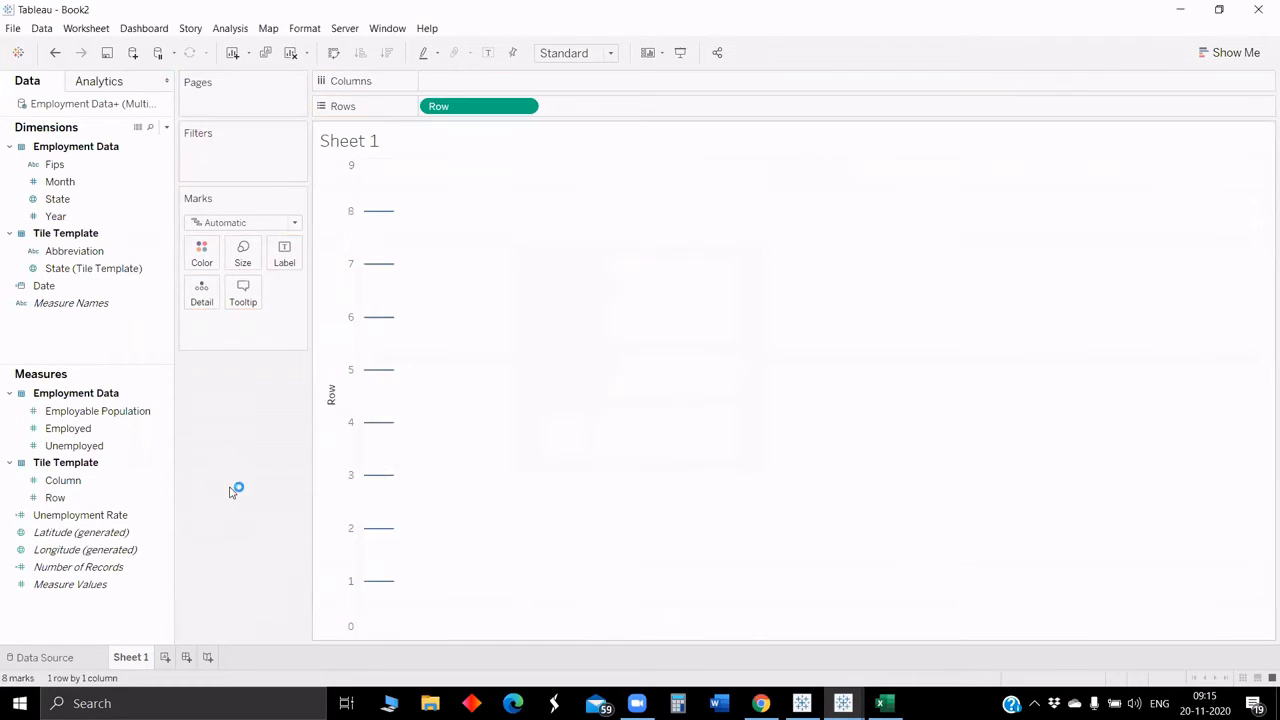
Step: Place the Column field on Columns as a plain Column value
{"action": "left_click", "coordinate": [94, 481]}
{"action": "left_click_drag", "start_coordinate": [94, 484], "coordinate": [500, 84]}
{"action": "left_click", "coordinate": [632, 243]}
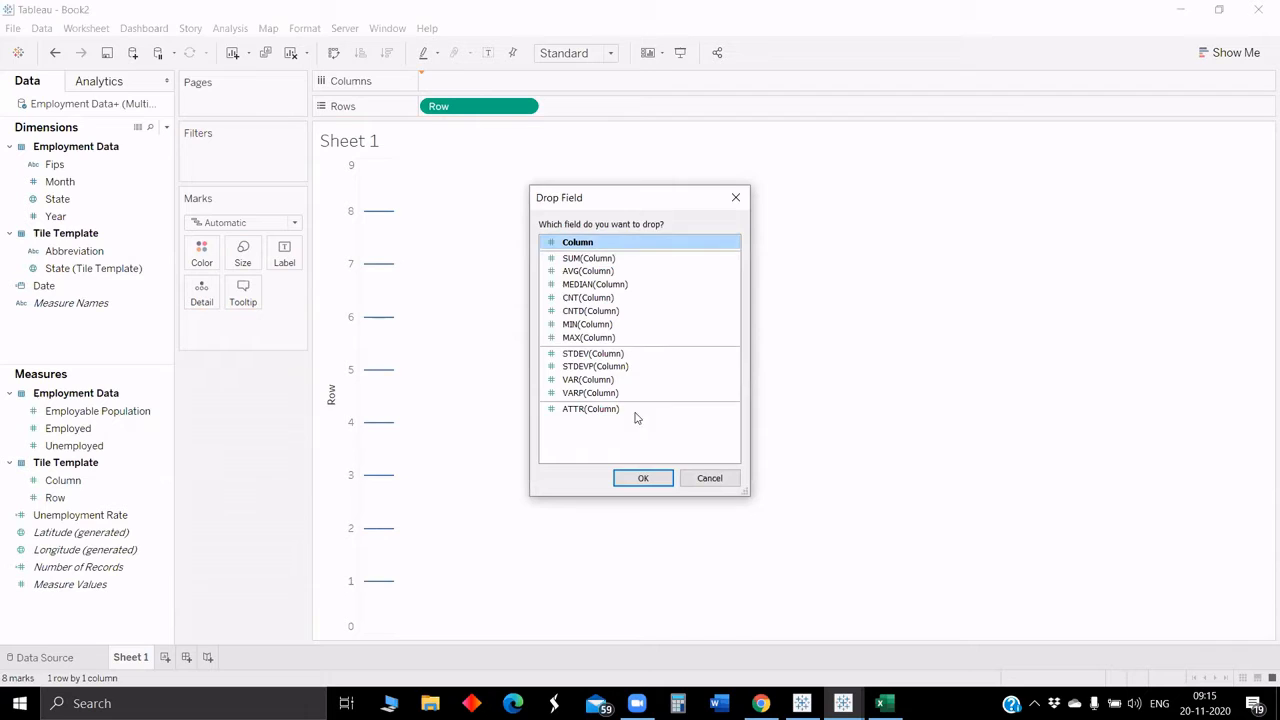
{"action": "left_click", "coordinate": [643, 478]}
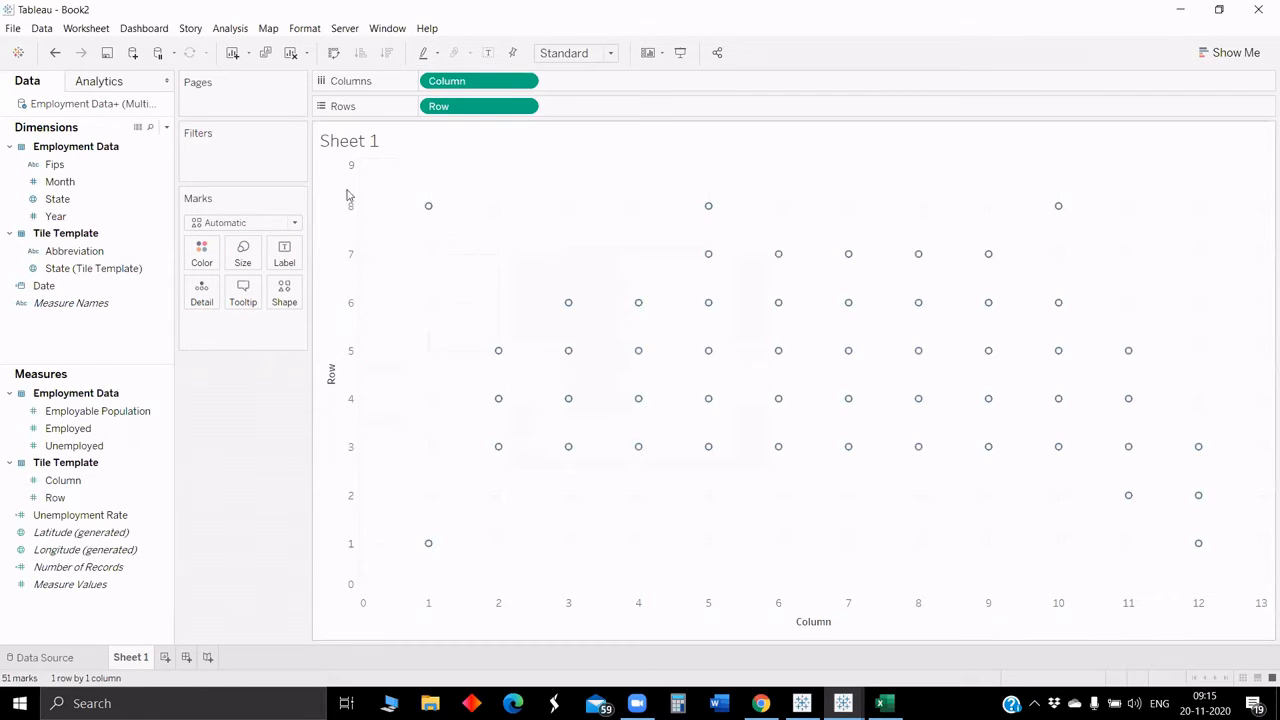
Step: Edit the Row axis and set its scale to Reversed
{"action": "right_click", "coordinate": [354, 271]}
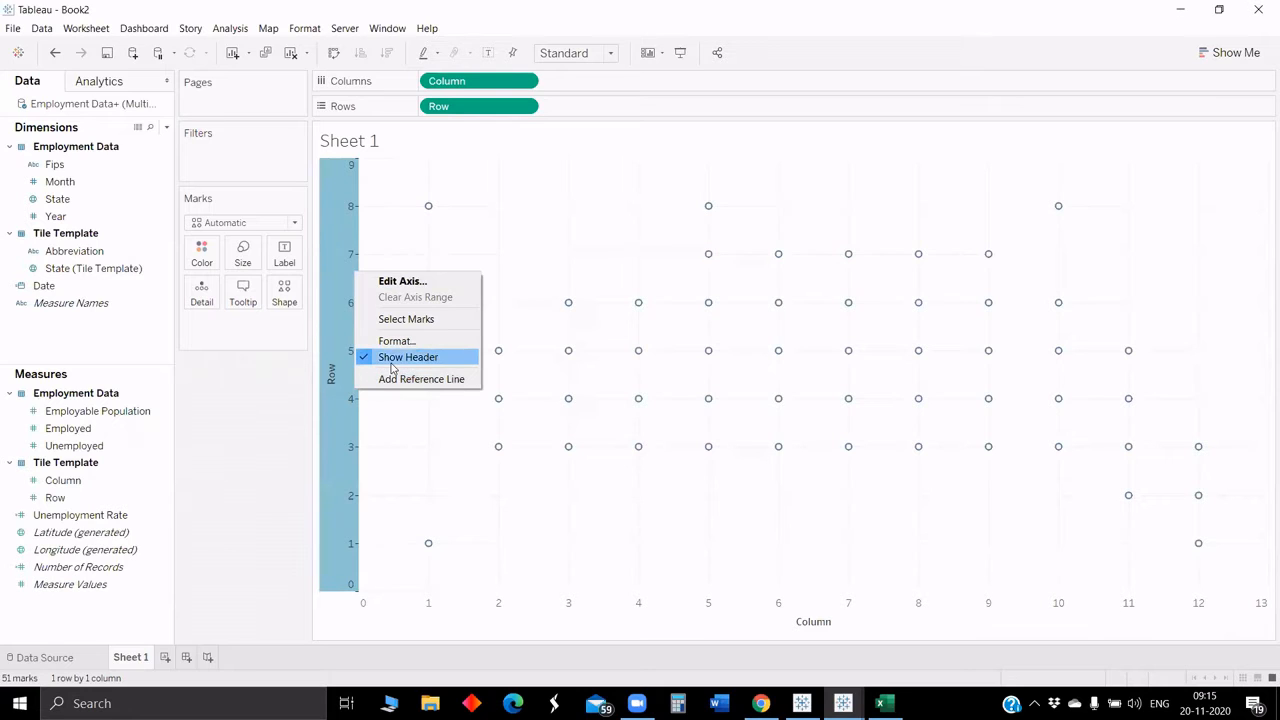
{"action": "left_click", "coordinate": [434, 281]}
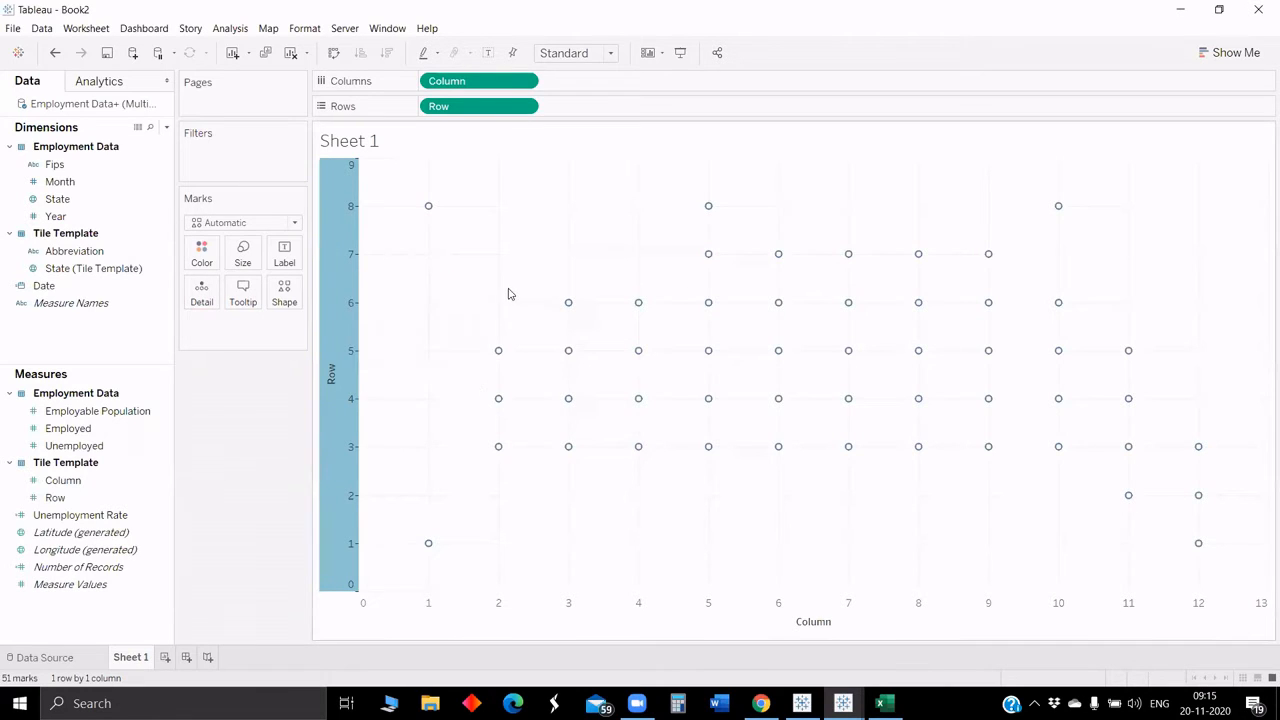
{"action": "left_click", "coordinate": [474, 348]}
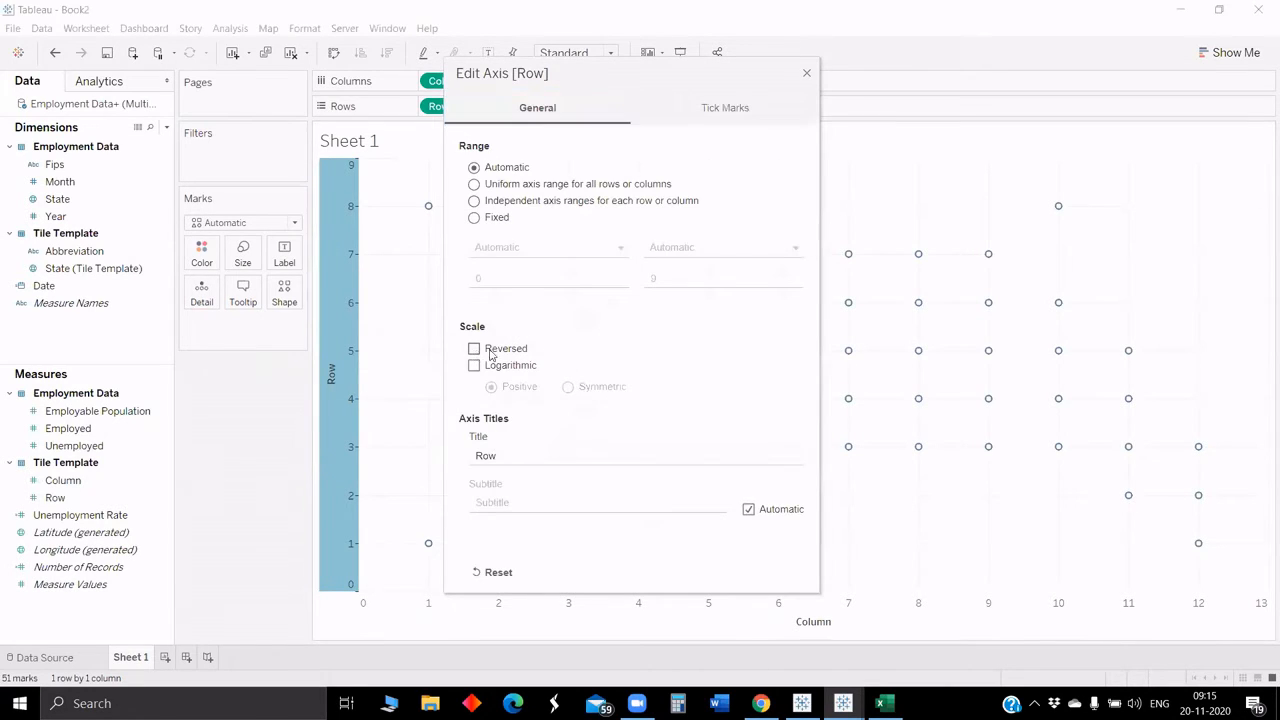
{"action": "left_click", "coordinate": [806, 73]}
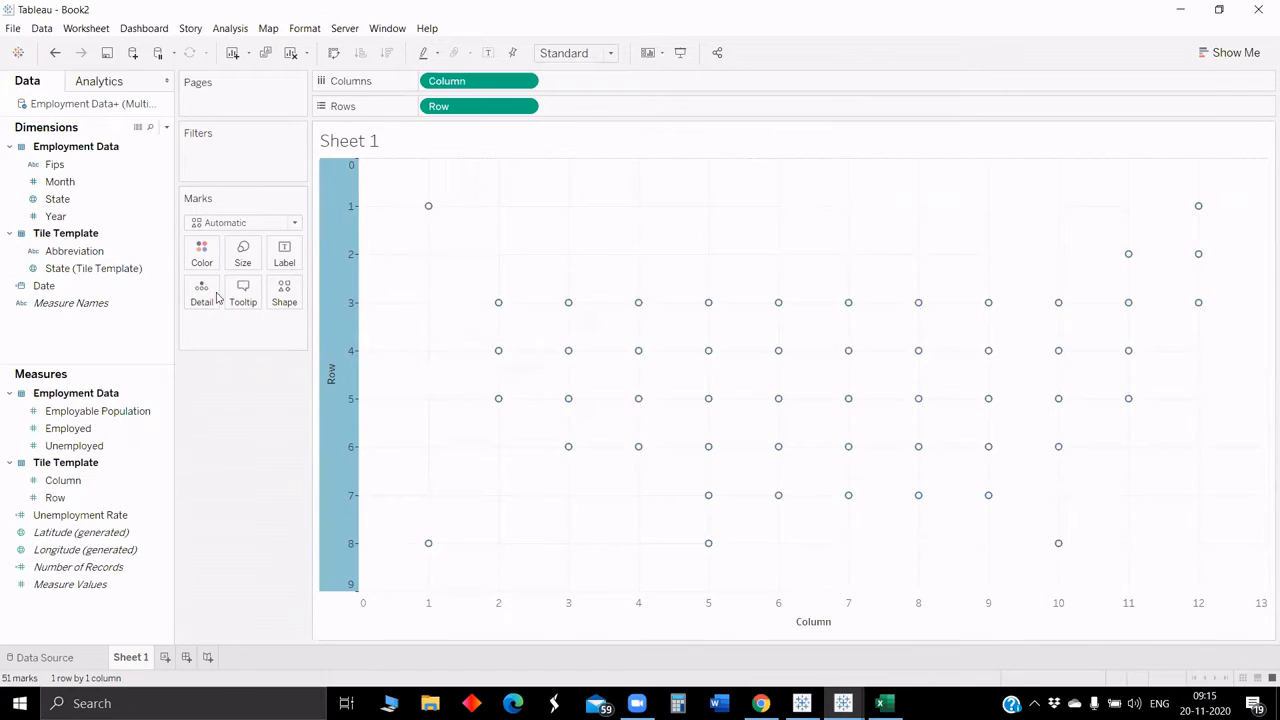
Step: Change the mark type to Text
{"action": "left_click", "coordinate": [285, 255]}
{"action": "left_click", "coordinate": [198, 378]}
{"action": "left_click", "coordinate": [222, 226]}
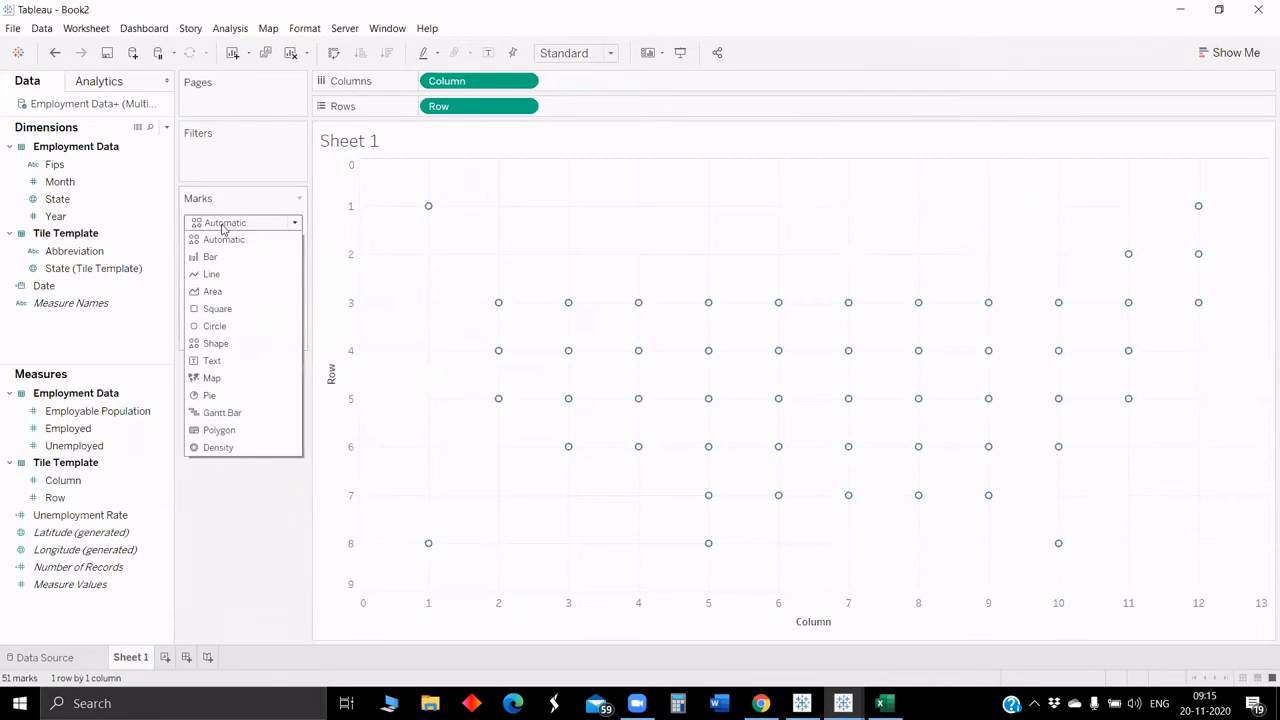
{"action": "left_click", "coordinate": [213, 359]}
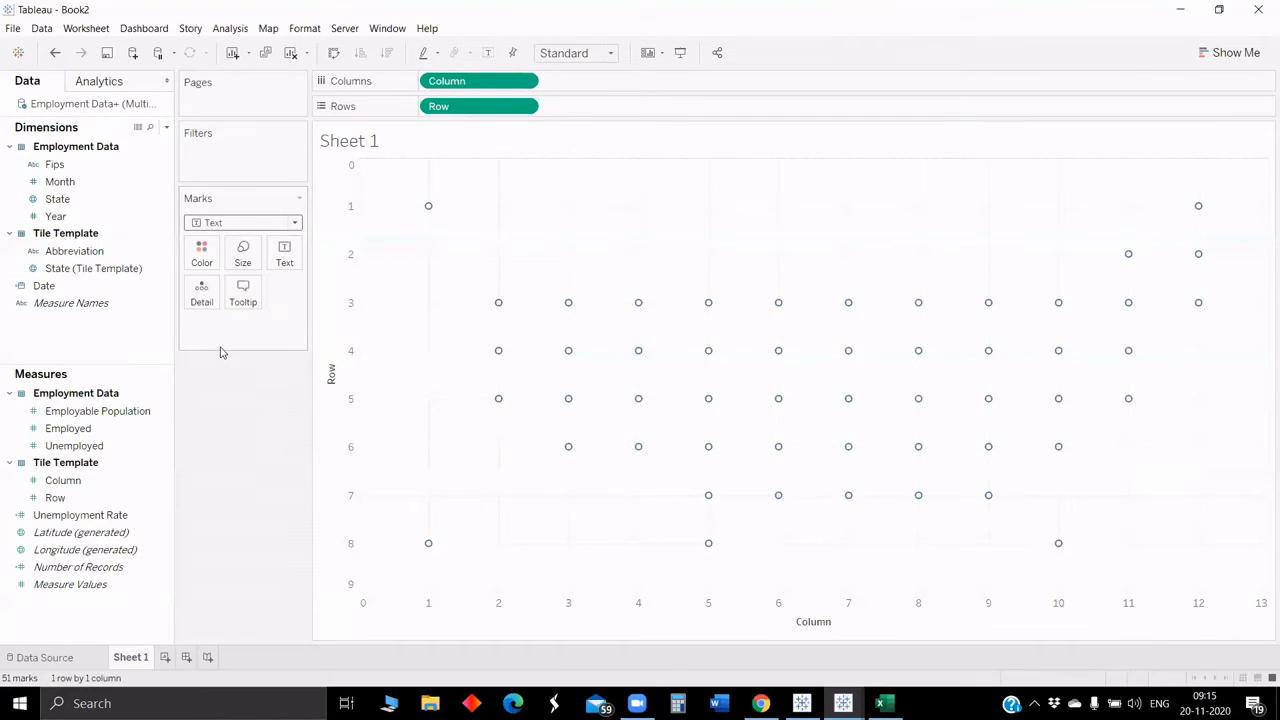
{"action": "left_click", "coordinate": [150, 127]}
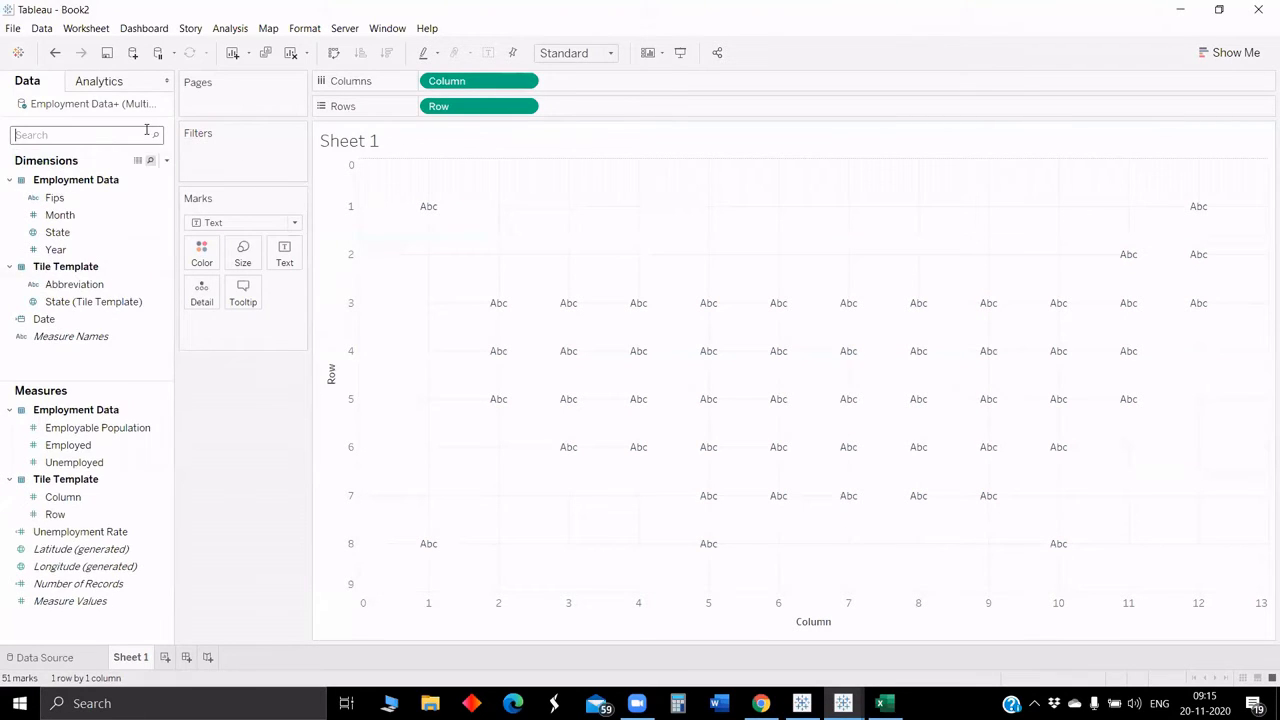
{"action": "type", "text": "sta"}
{"action": "left_click_drag", "start_coordinate": [57, 197], "coordinate": [285, 253]}
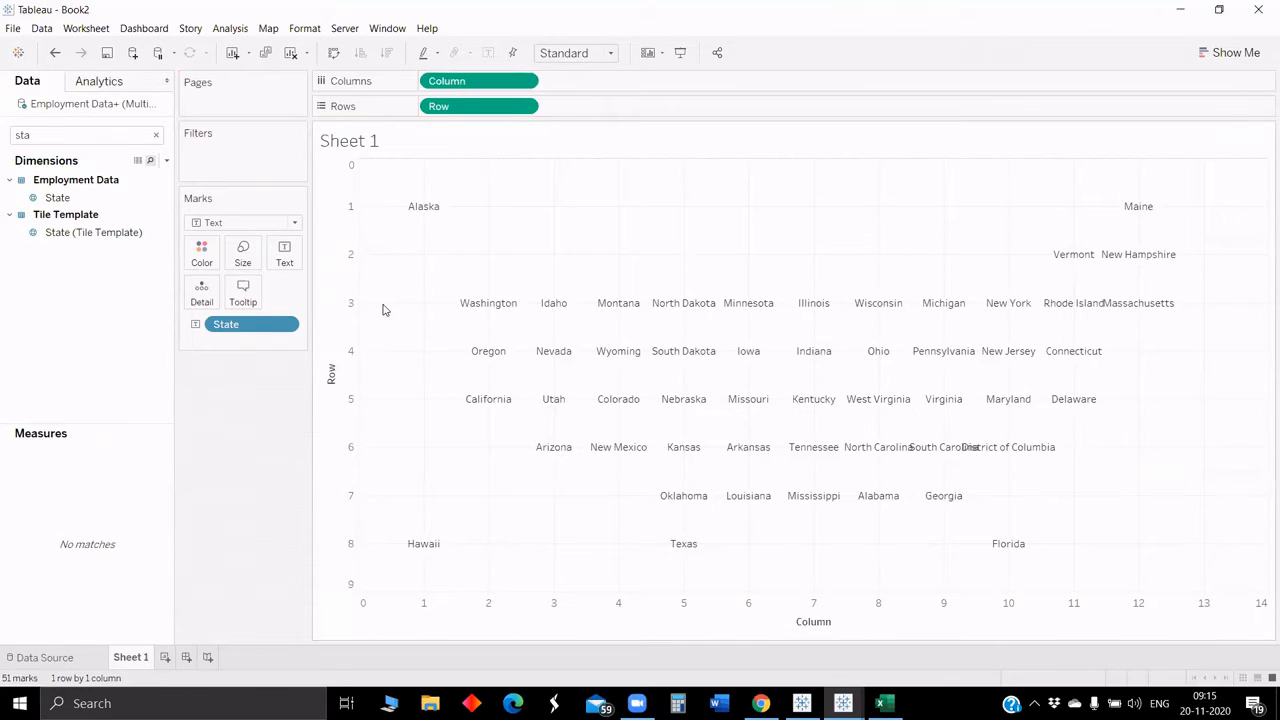
{"action": "left_click_drag", "start_coordinate": [238, 327], "coordinate": [50, 130]}
{"action": "key", "text": "BackSpace"}
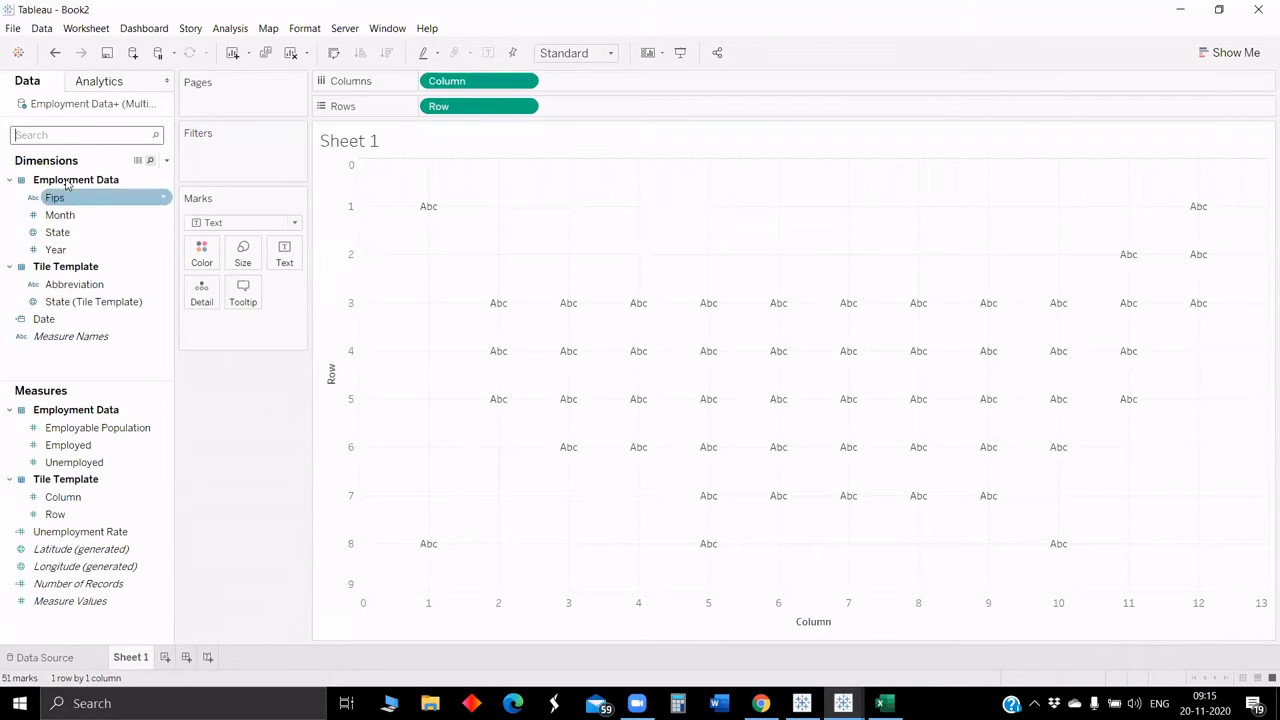
Step: Search for the Date field and add it to Columns ahead of Column
{"action": "type", "text": "da"}
{"action": "mouse_move", "coordinate": [72, 197]}
{"action": "left_mouse_down"}
{"action": "mouse_move", "coordinate": [627, 79]}
{"action": "mouse_move", "coordinate": [206, 300]}
{"action": "mouse_move", "coordinate": [63, 251]}
{"action": "mouse_move", "coordinate": [63, 194]}
{"action": "left_mouse_up"}
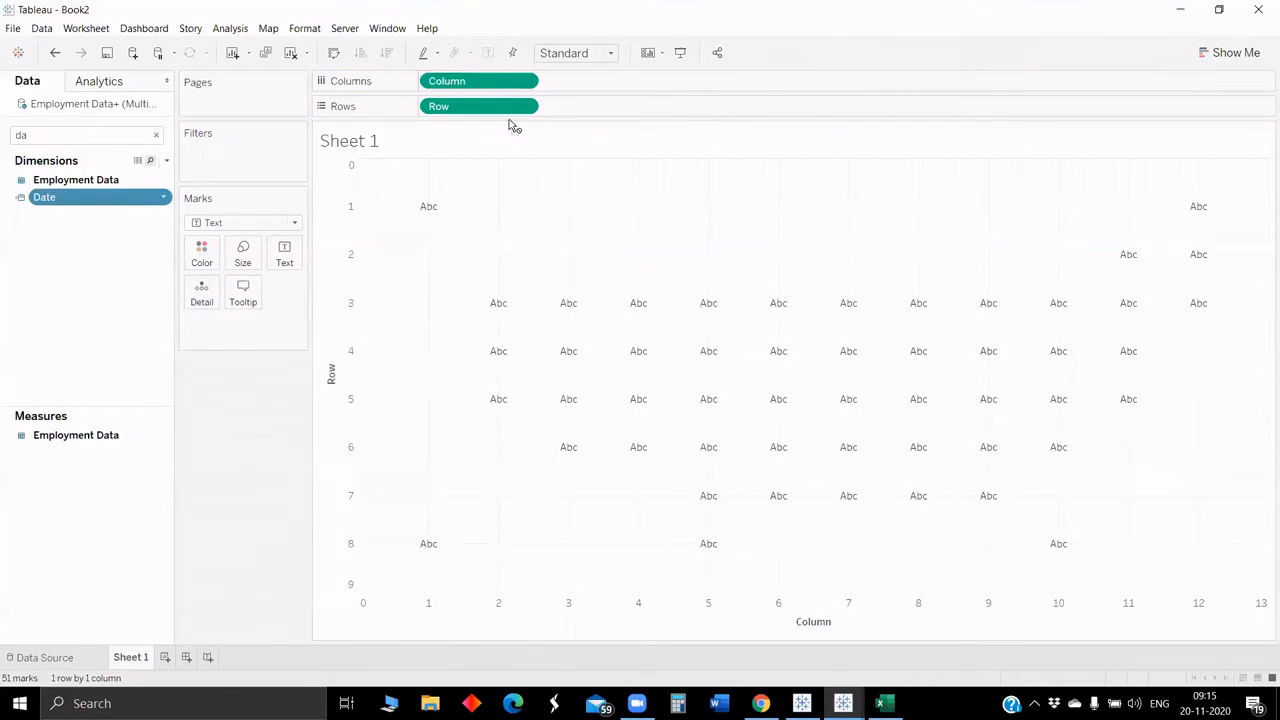
{"action": "left_click_drag", "start_coordinate": [513, 125], "coordinate": [759, 85]}
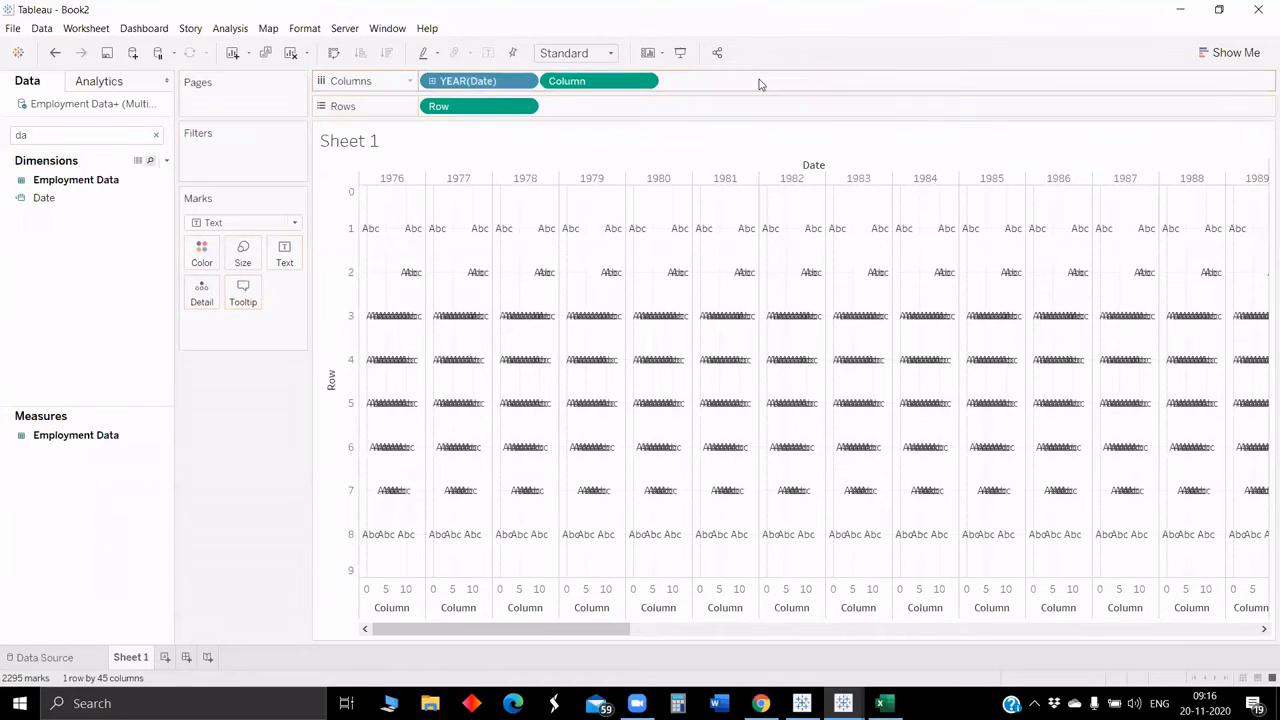
Step: Switch the Date pill on Columns to Exact Date
{"action": "left_click", "coordinate": [524, 81]}
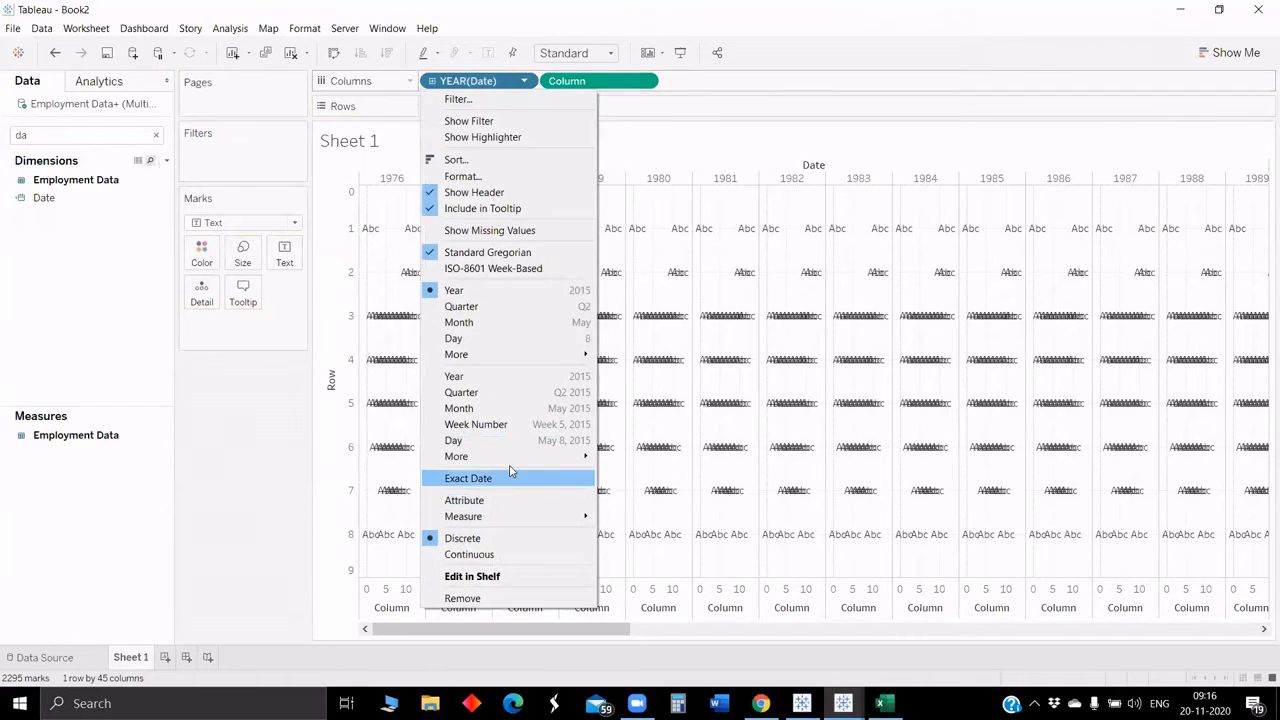
{"action": "left_click", "coordinate": [511, 476]}
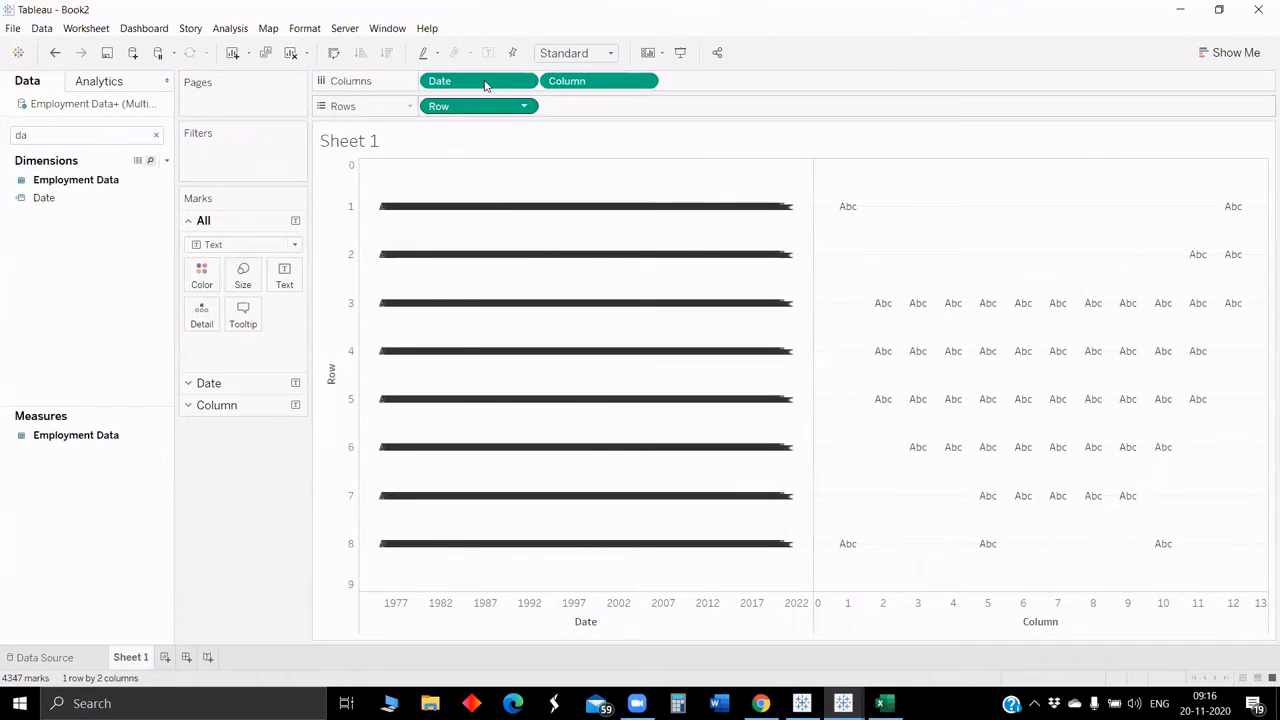
{"action": "left_click", "coordinate": [525, 81]}
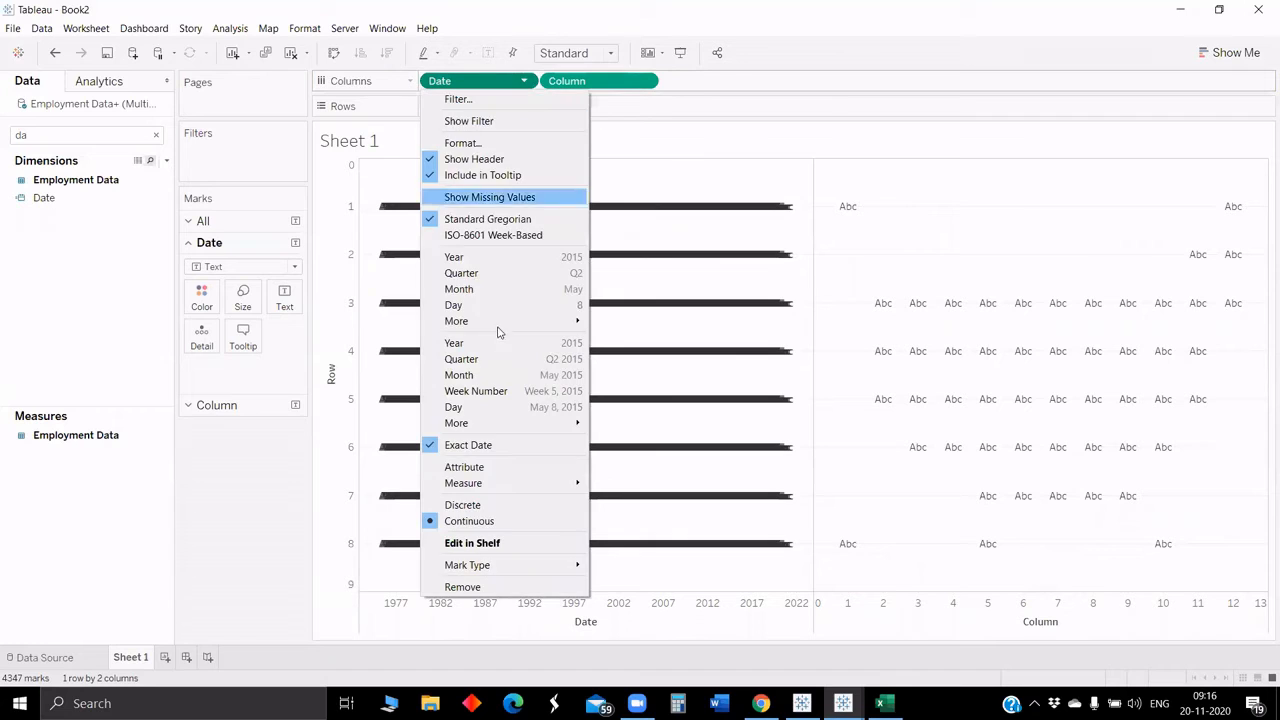
{"action": "left_click", "coordinate": [82, 128]}
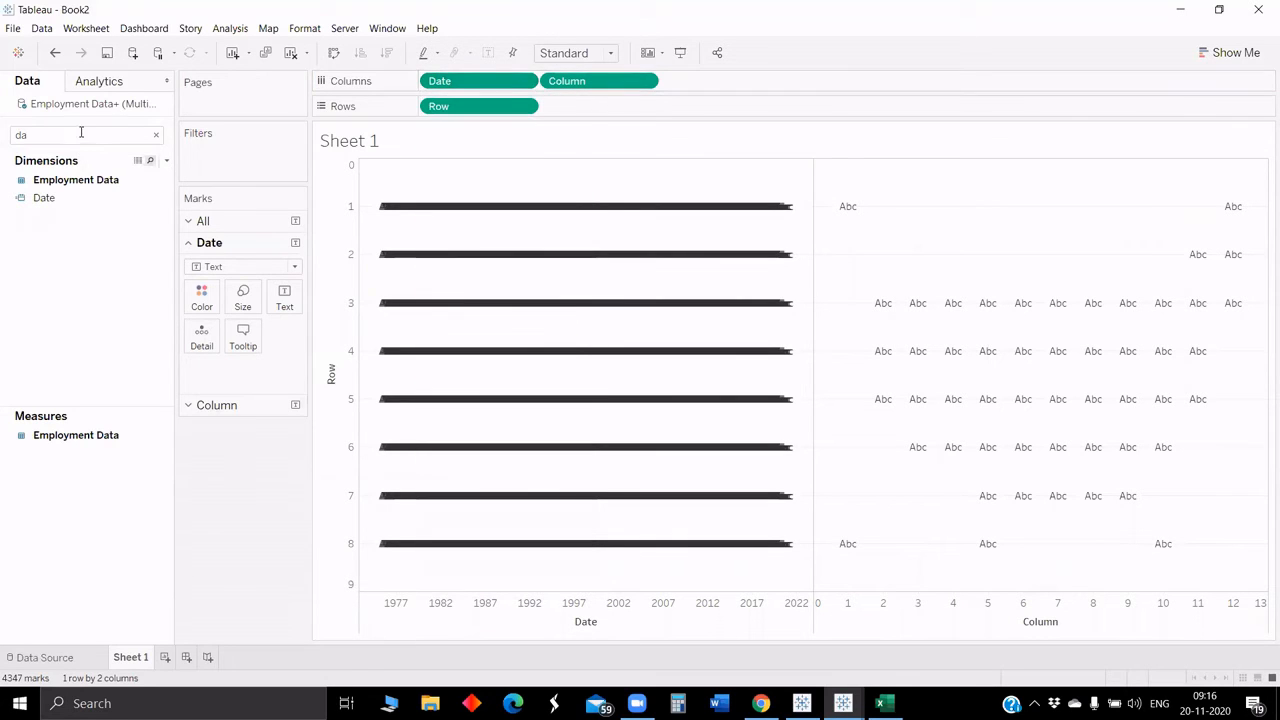
{"action": "left_click", "coordinate": [81, 132]}
{"action": "key", "text": "BackSpace"}
{"action": "key", "text": "BackSpace"}
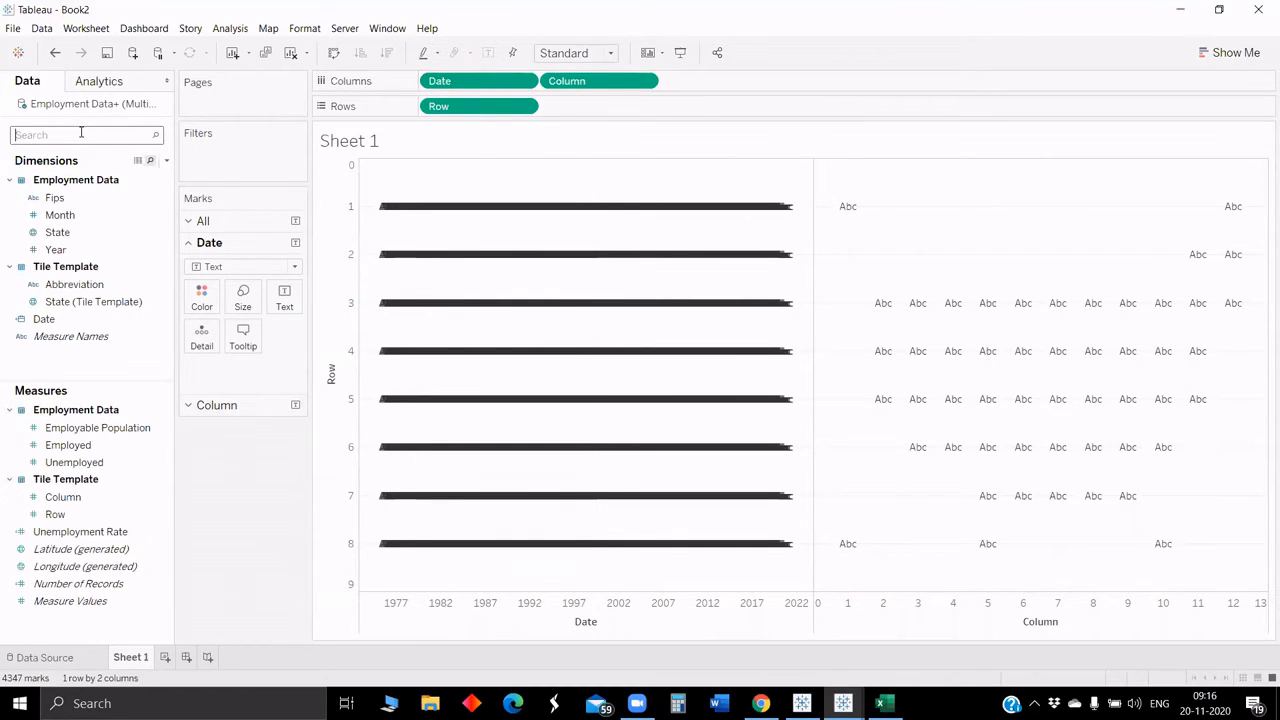
{"action": "type", "text": "un"}
{"action": "left_click", "coordinate": [138, 444]}
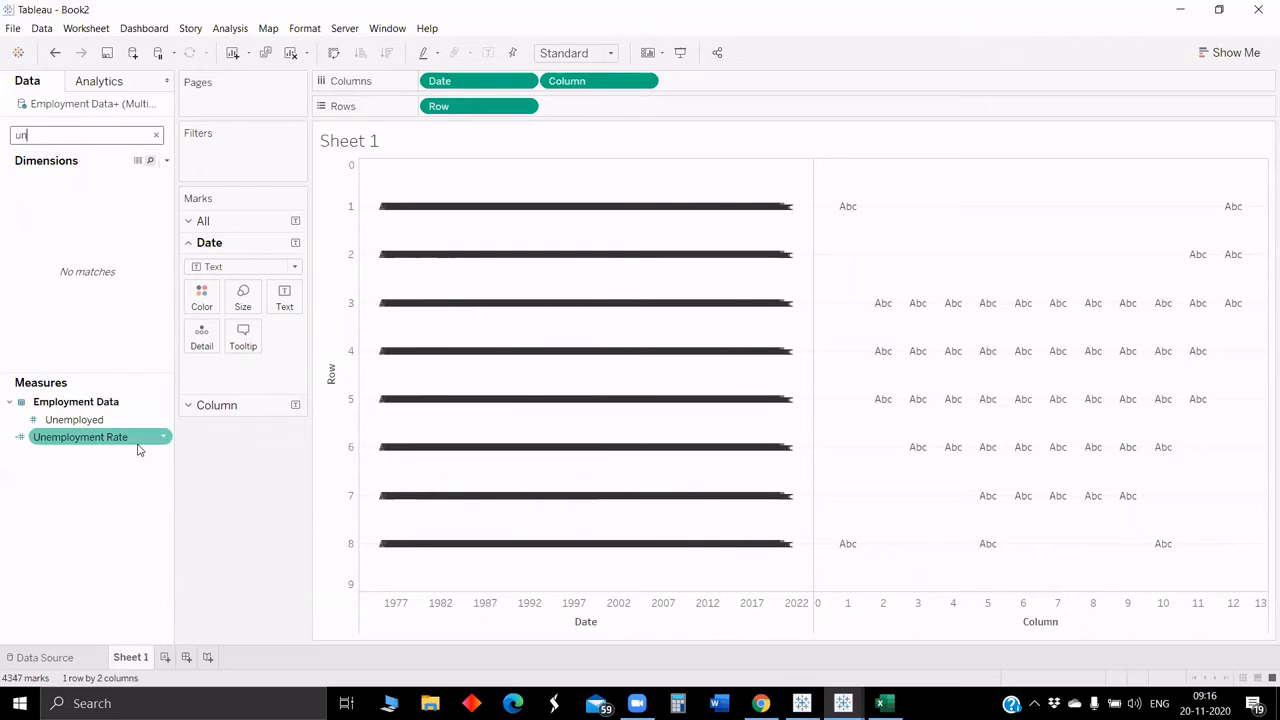
{"action": "left_click", "coordinate": [138, 446]}
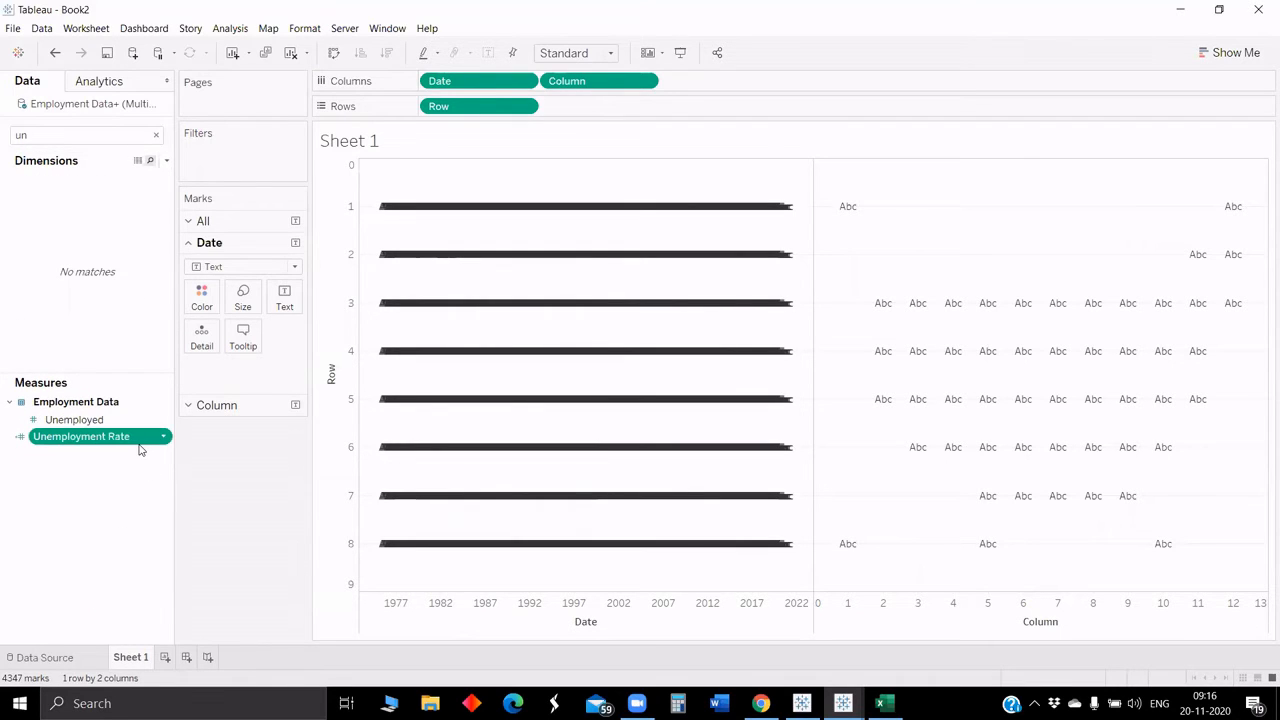
{"action": "left_click", "coordinate": [232, 268]}
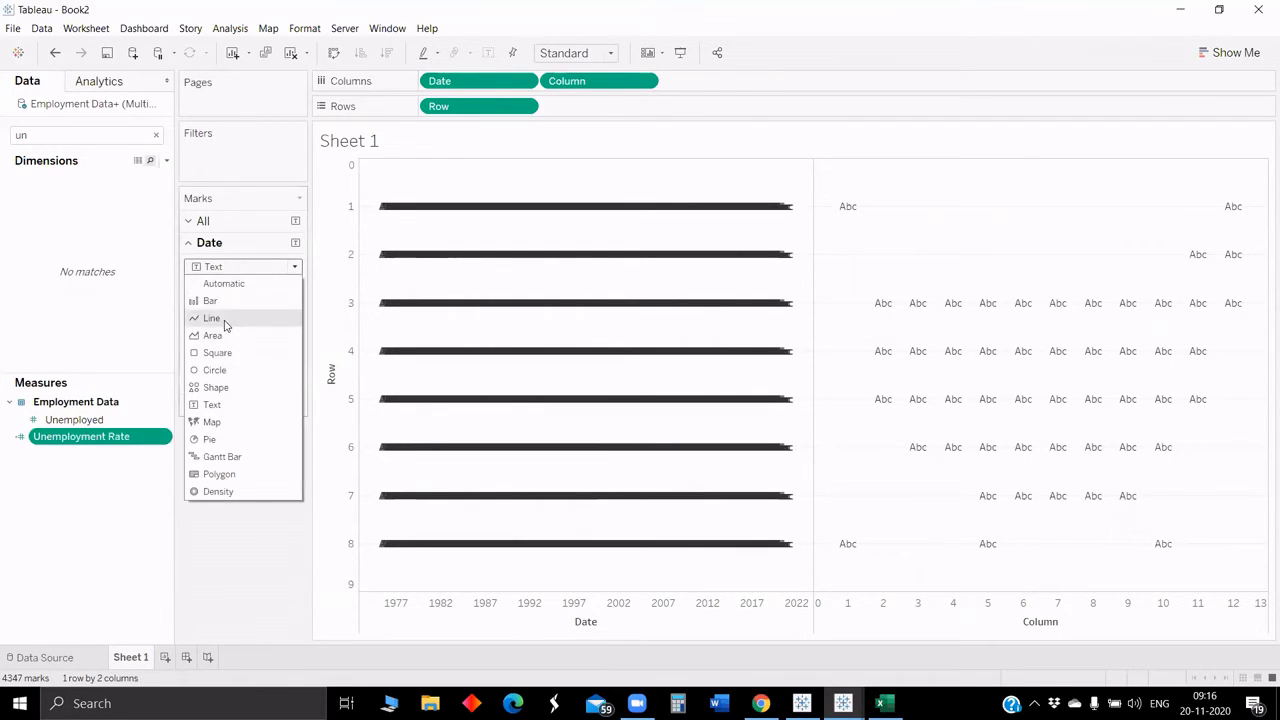
{"action": "left_click", "coordinate": [212, 318]}
{"action": "left_click_drag", "start_coordinate": [78, 432], "coordinate": [35, 490]}
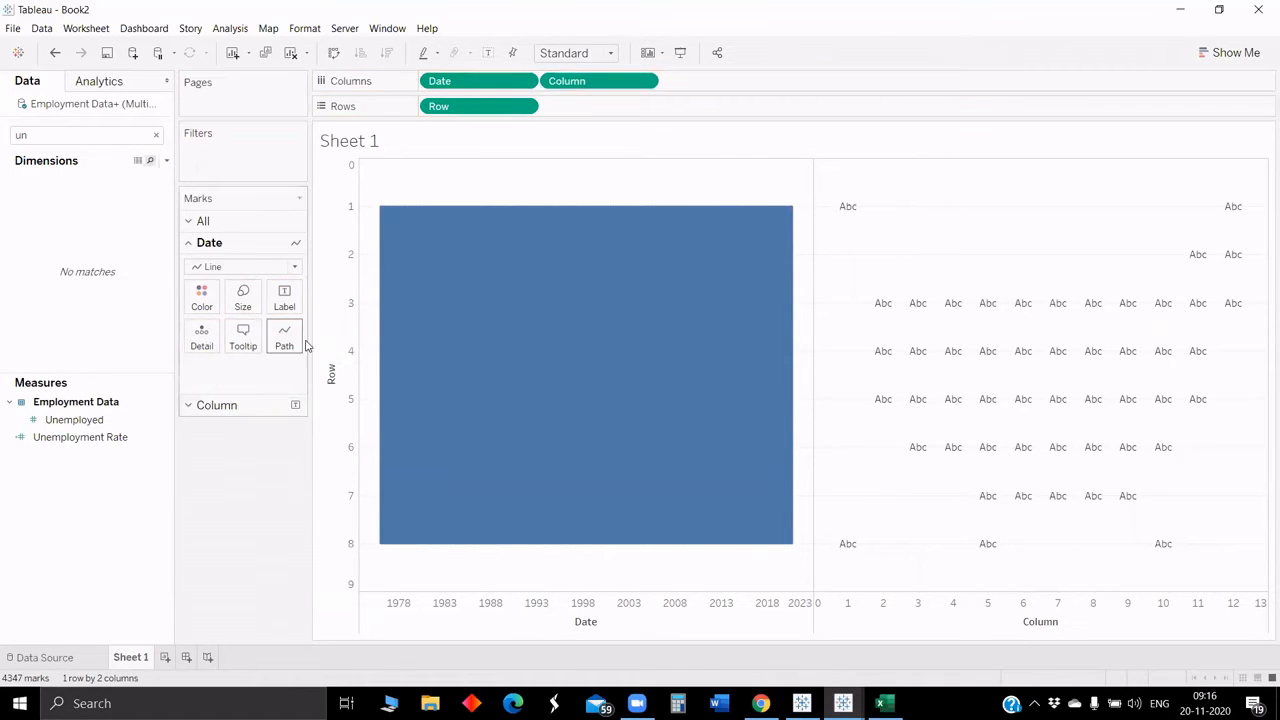
Step: Remove Date from Columns and switch both the Column and Row pills to Discrete
{"action": "left_click_drag", "start_coordinate": [486, 80], "coordinate": [266, 496]}
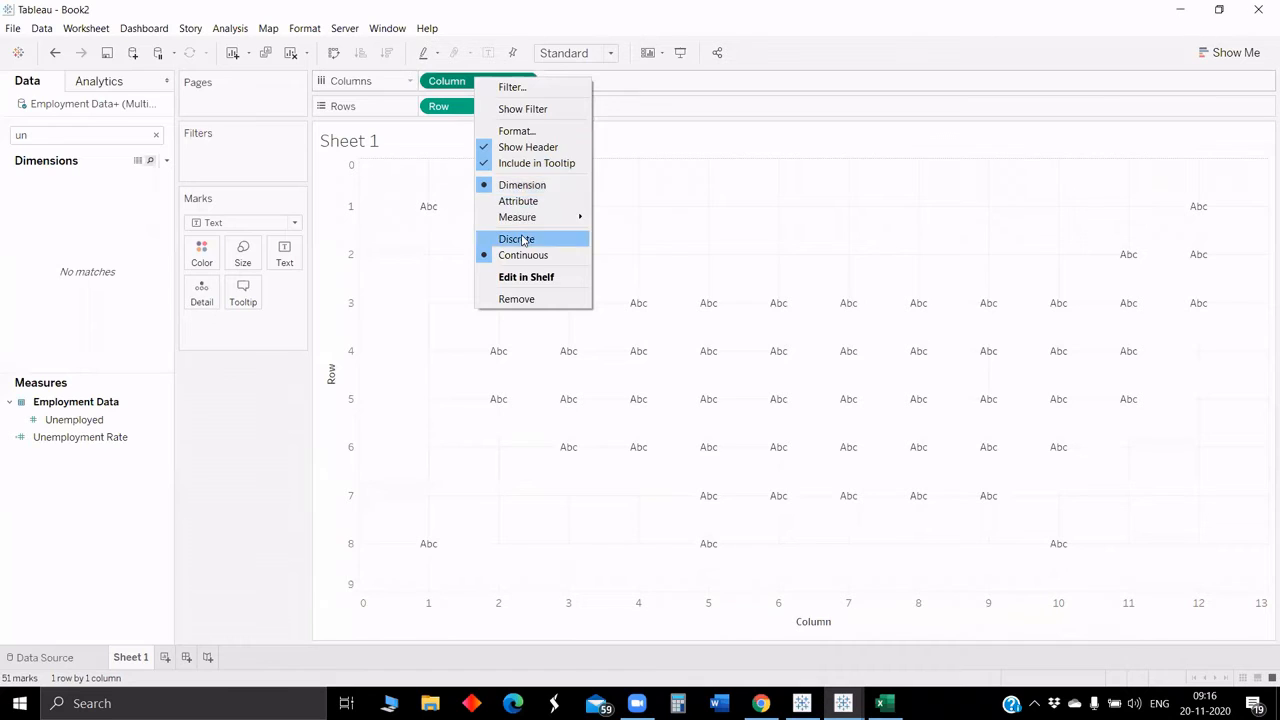
{"action": "left_click", "coordinate": [527, 234]}
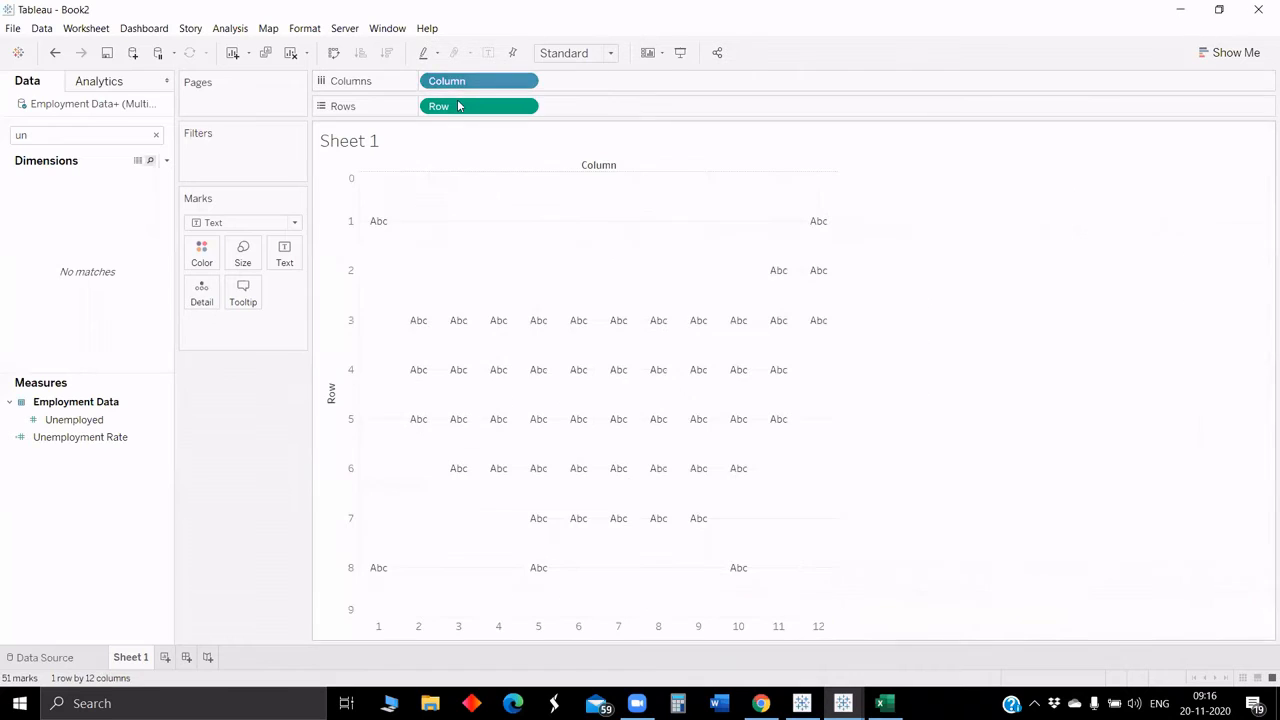
{"action": "left_click", "coordinate": [523, 107]}
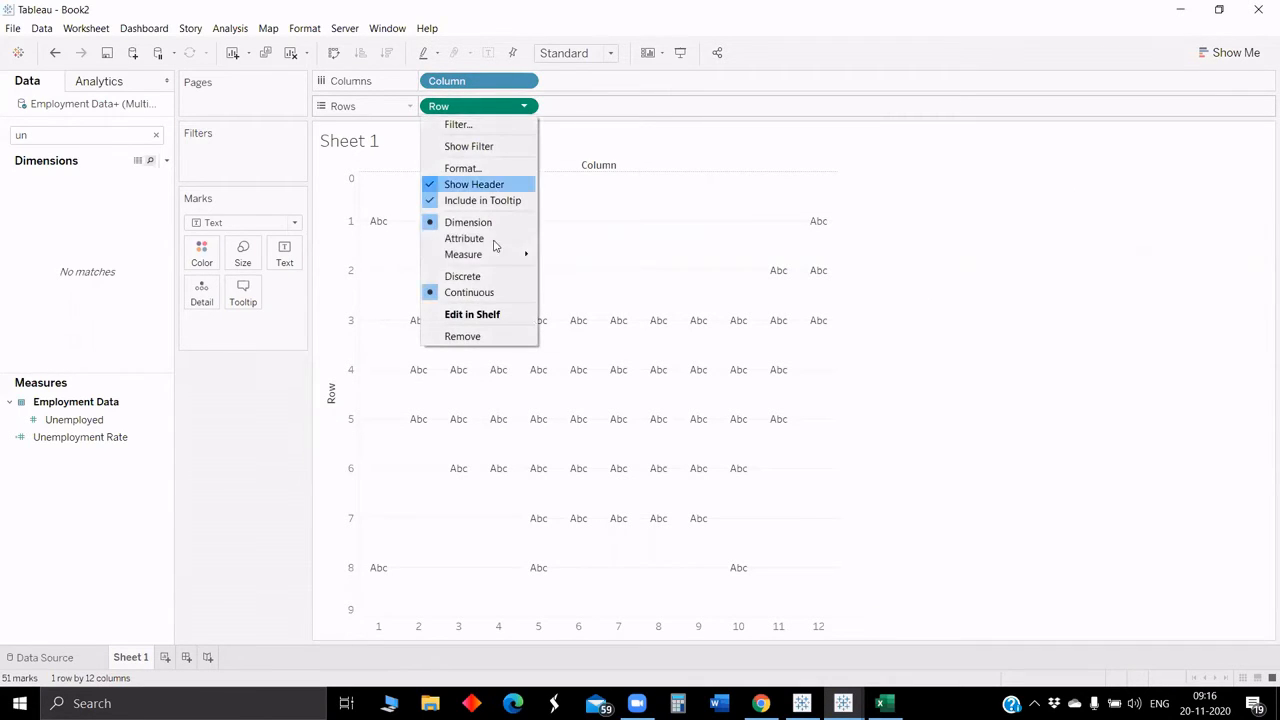
{"action": "left_click", "coordinate": [478, 276]}
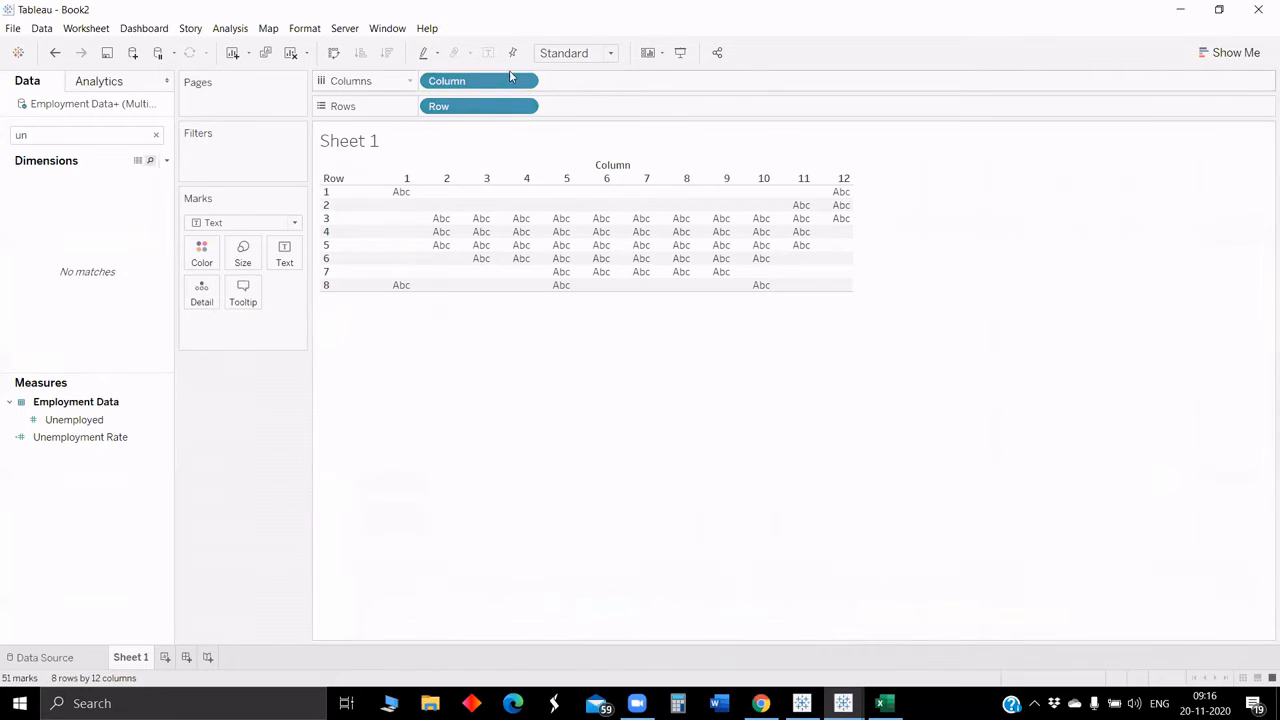
Step: Set the view fit to Entire View
{"action": "left_click", "coordinate": [565, 55]}
{"action": "left_click", "coordinate": [589, 114]}
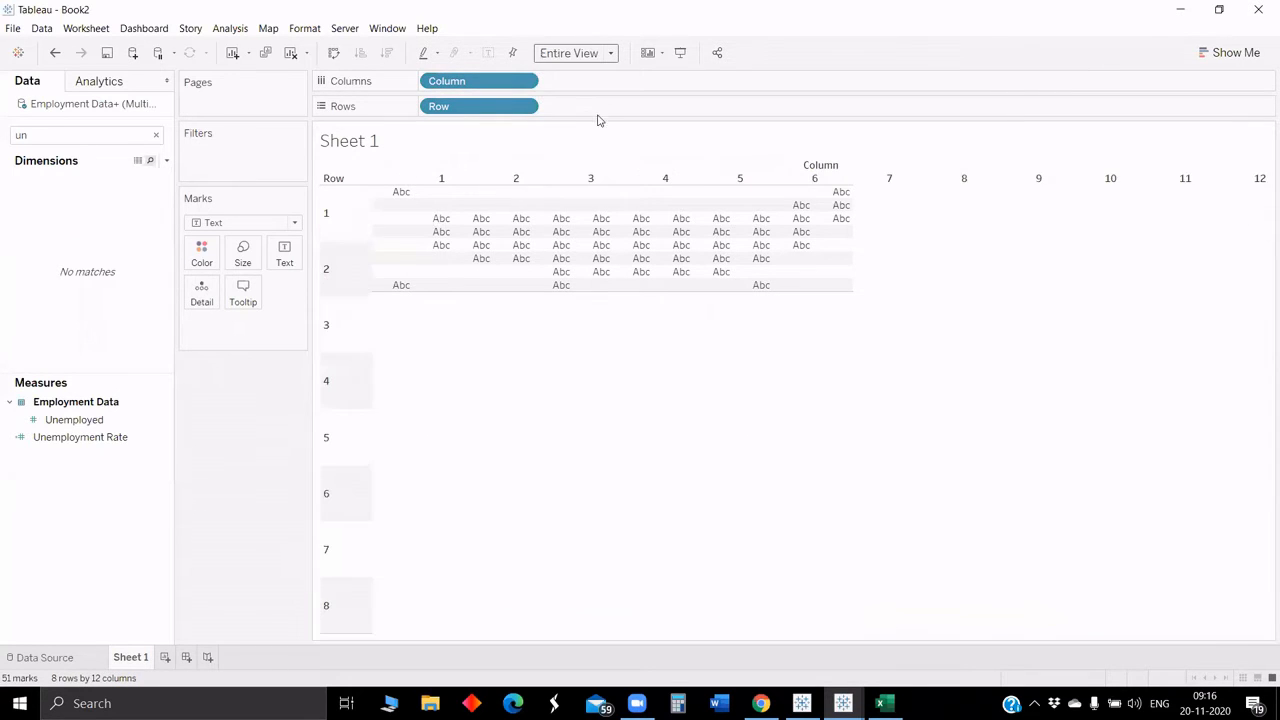
Step: Search for the Date field, add it to Columns after Column, and set it to Exact Date
{"action": "double_click", "coordinate": [47, 134]}
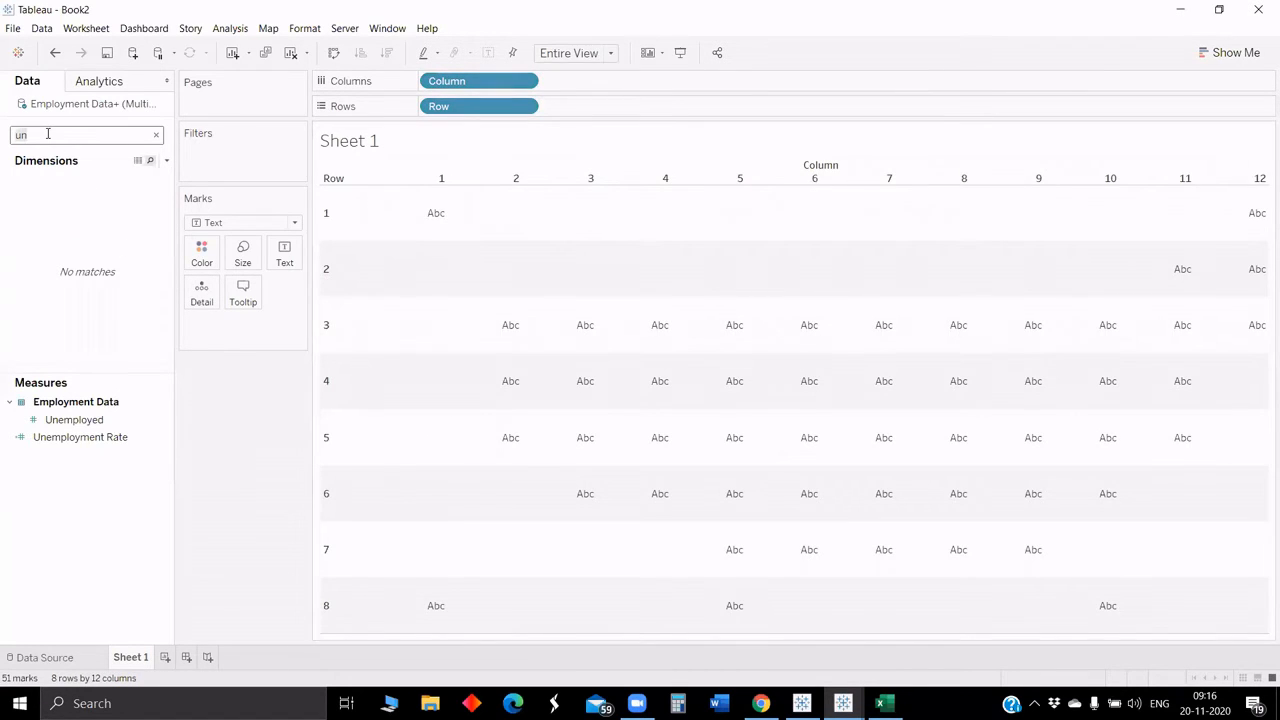
{"action": "type", "text": "da"}
{"action": "left_click_drag", "start_coordinate": [45, 198], "coordinate": [640, 89]}
{"action": "left_click", "coordinate": [646, 82]}
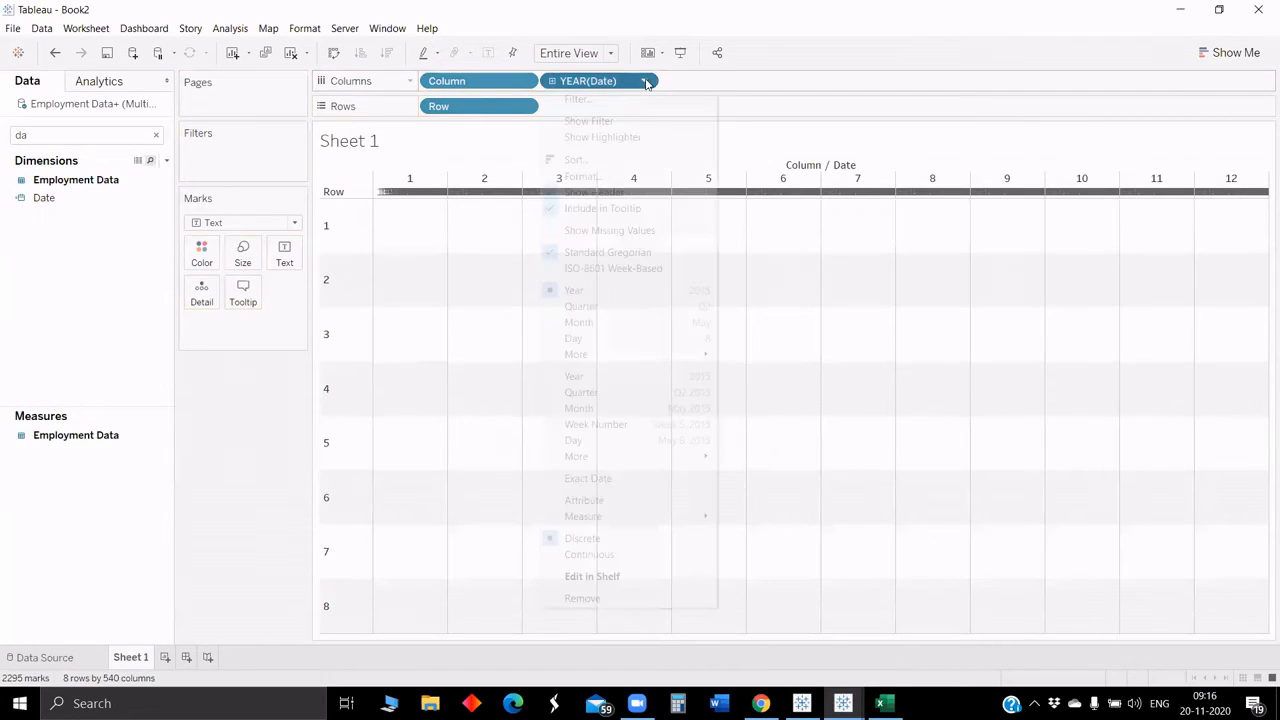
{"action": "left_click", "coordinate": [632, 479]}
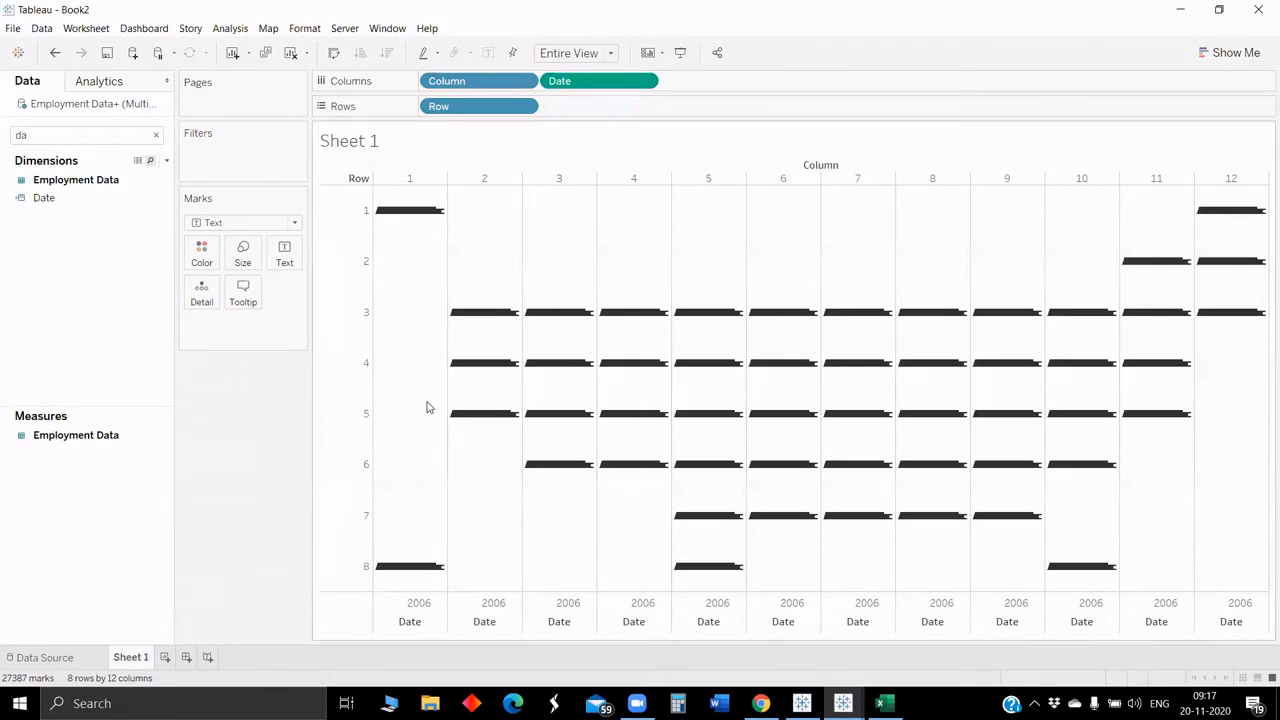
Step: Search for Unemployment Rate, add it to the marks, and change the mark type to Line
{"action": "left_click", "coordinate": [61, 135]}
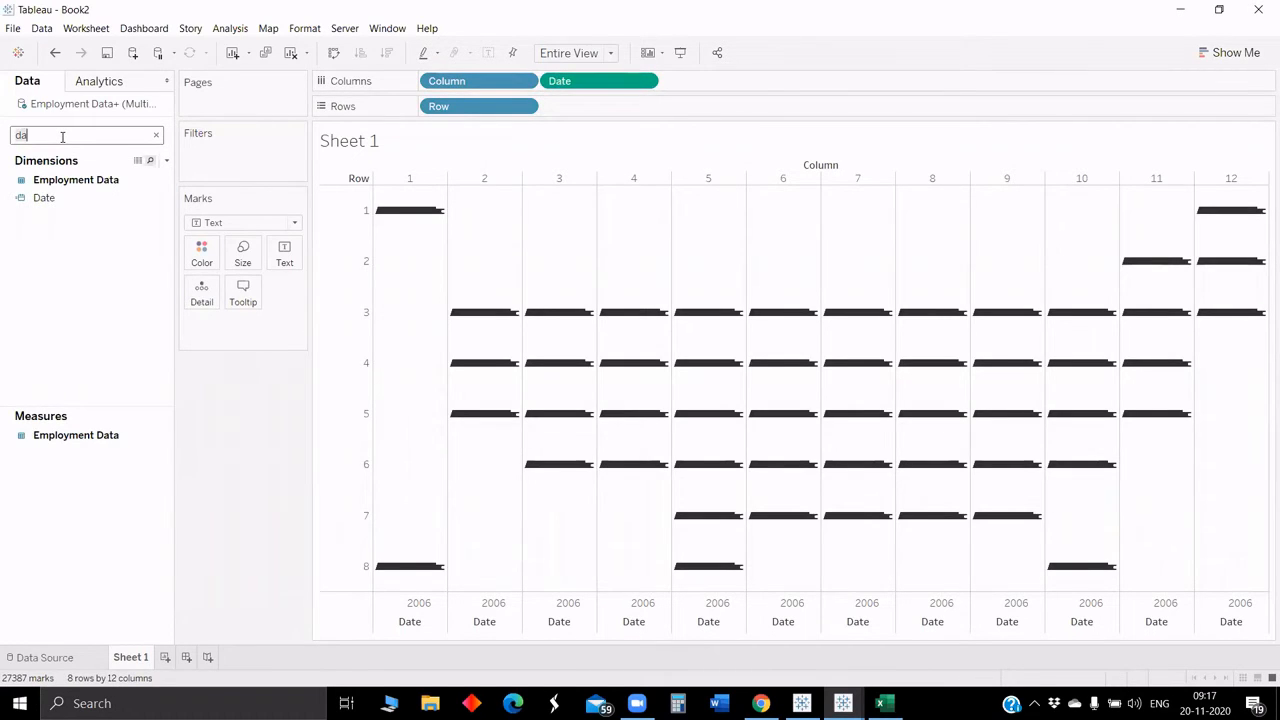
{"action": "key", "text": "BackSpace"}
{"action": "key", "text": "BackSpace"}
{"action": "type", "text": "un"}
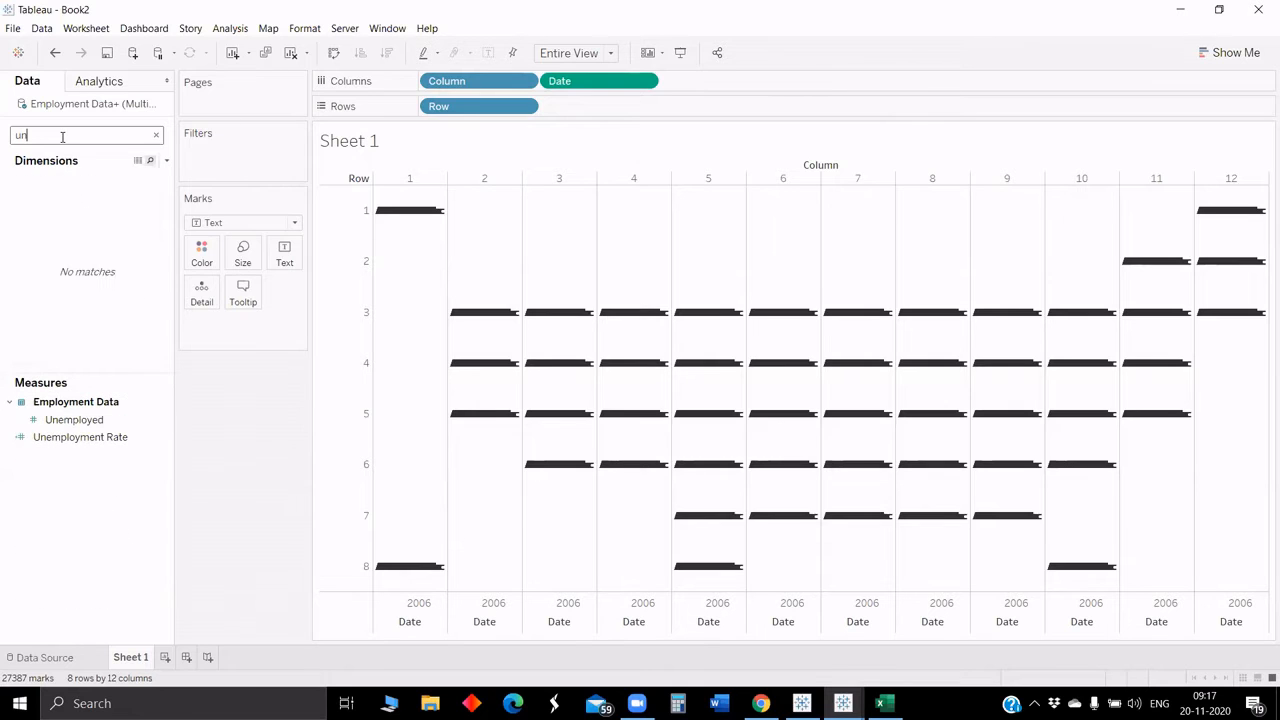
{"action": "left_click_drag", "start_coordinate": [90, 443], "coordinate": [270, 260]}
{"action": "left_click", "coordinate": [245, 224]}
{"action": "left_click", "coordinate": [211, 274]}
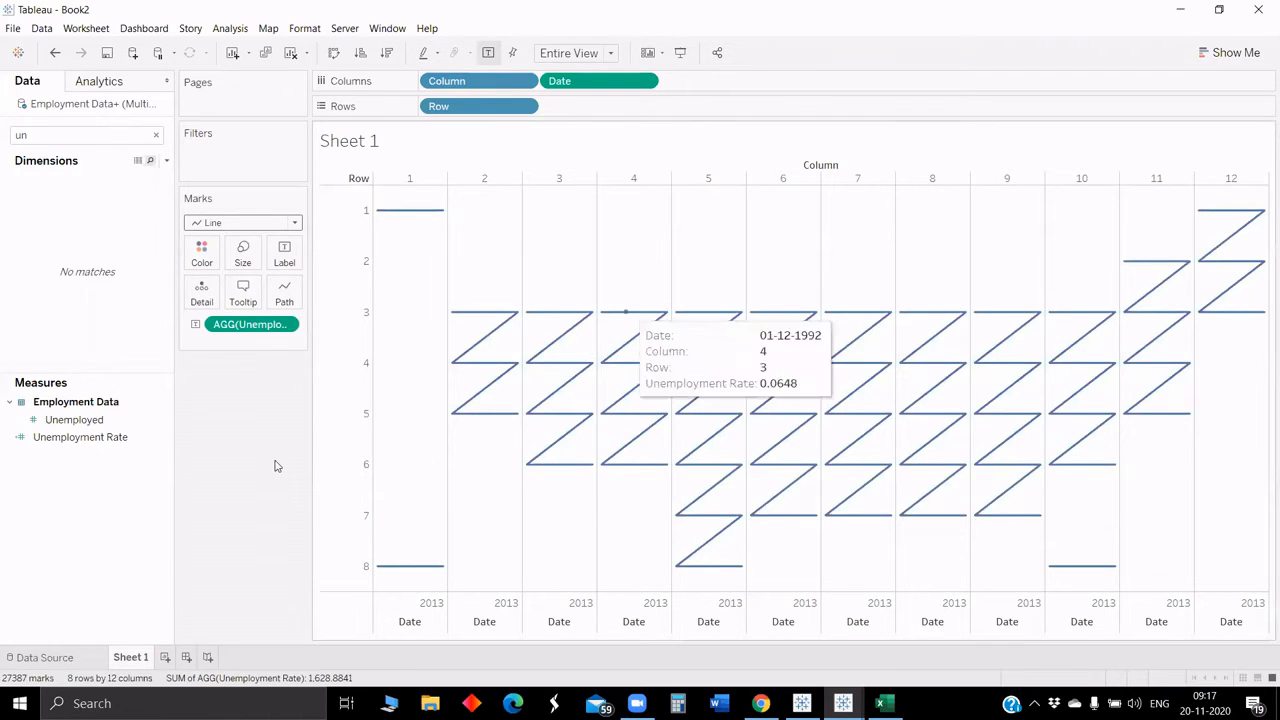
Step: Move the Unemployment Rate pill from the marks onto Rows after Row
{"action": "left_click_drag", "start_coordinate": [250, 326], "coordinate": [606, 116]}
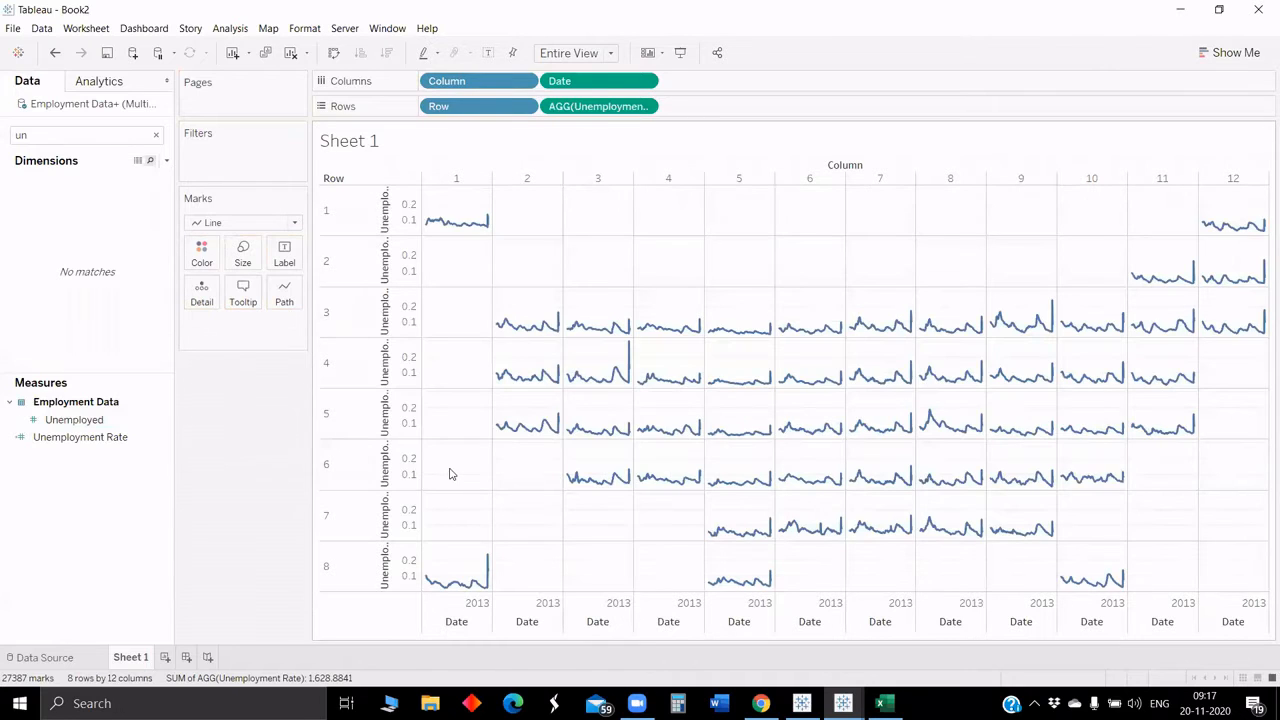
{"action": "mouse_move", "coordinate": [471, 229]}
{"action": "right_click", "coordinate": [450, 316]}
{"action": "left_click", "coordinate": [333, 291]}
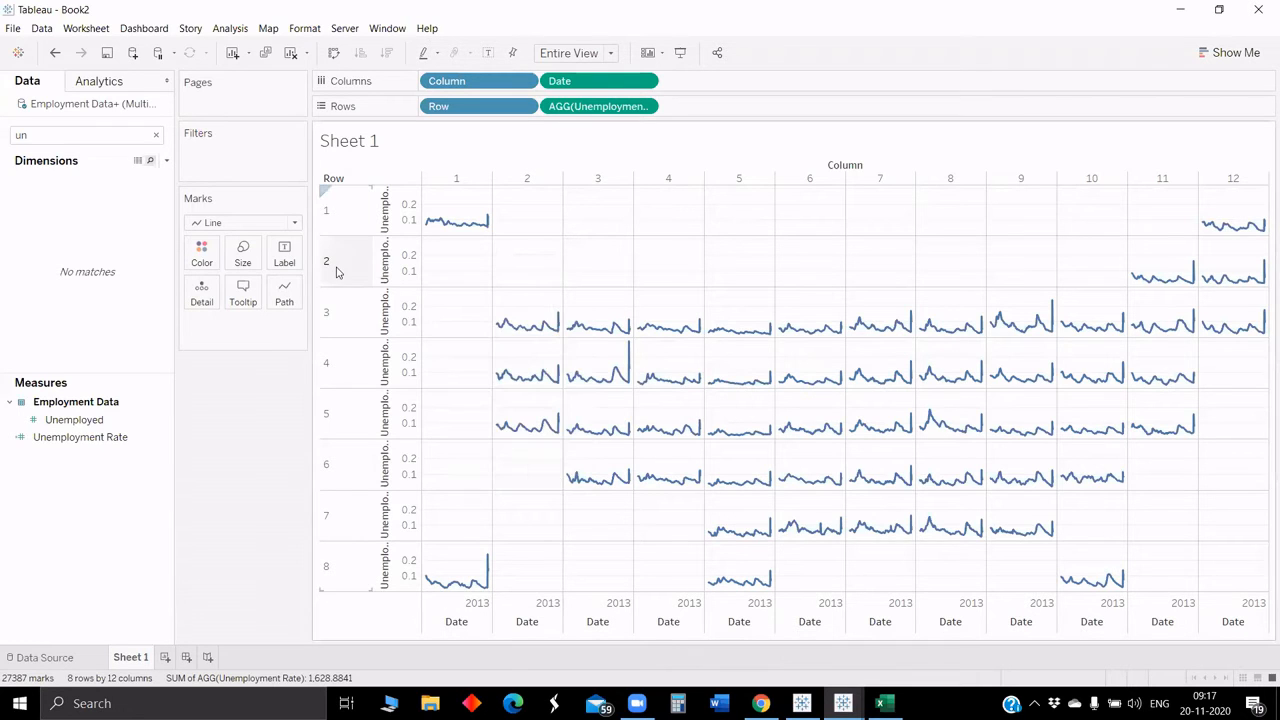
Step: Hide the Row header, the Unemployment Rate axis header and the Date axis header
{"action": "right_click", "coordinate": [340, 270]}
{"action": "left_click", "coordinate": [395, 368]}
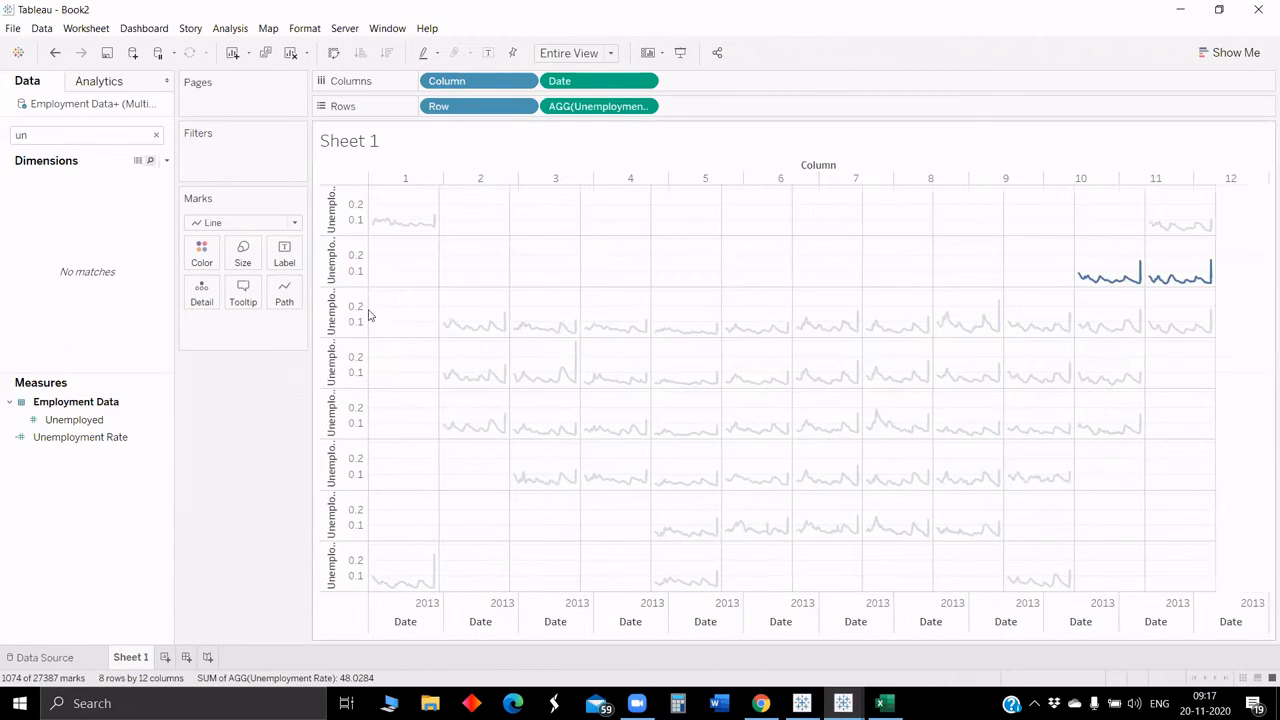
{"action": "right_click", "coordinate": [342, 283]}
{"action": "left_click", "coordinate": [355, 366]}
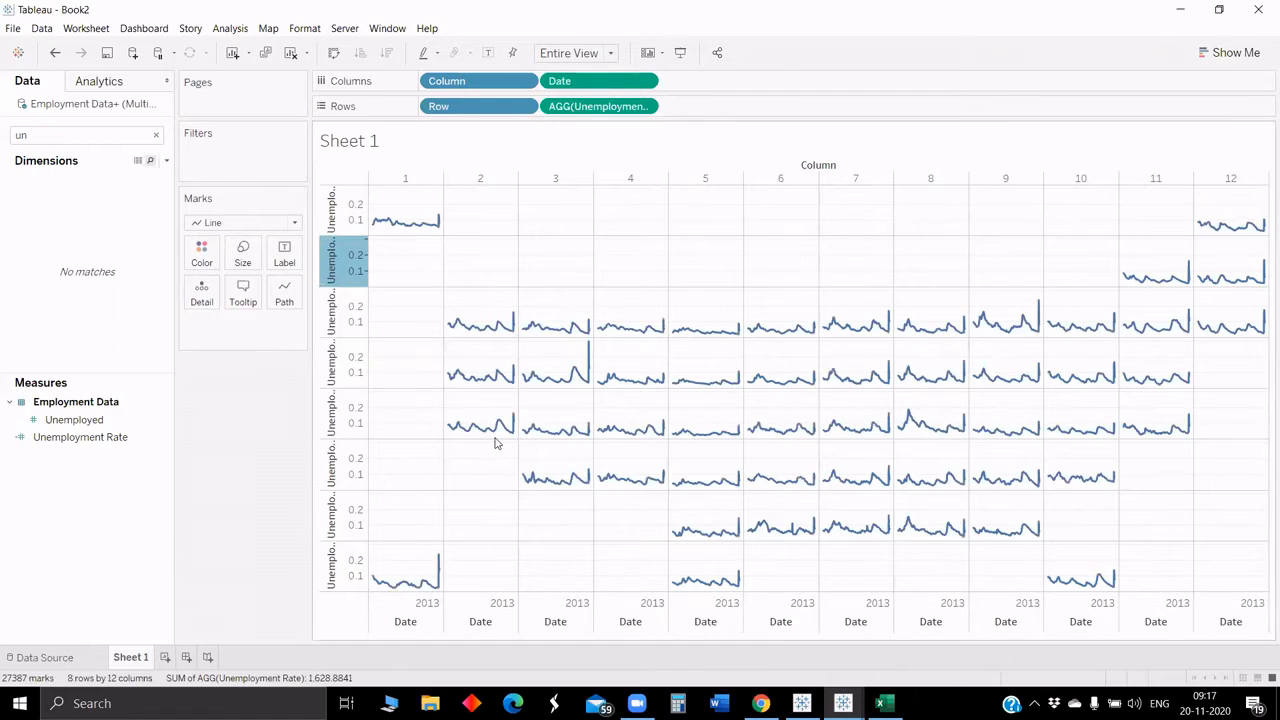
{"action": "right_click", "coordinate": [358, 625]}
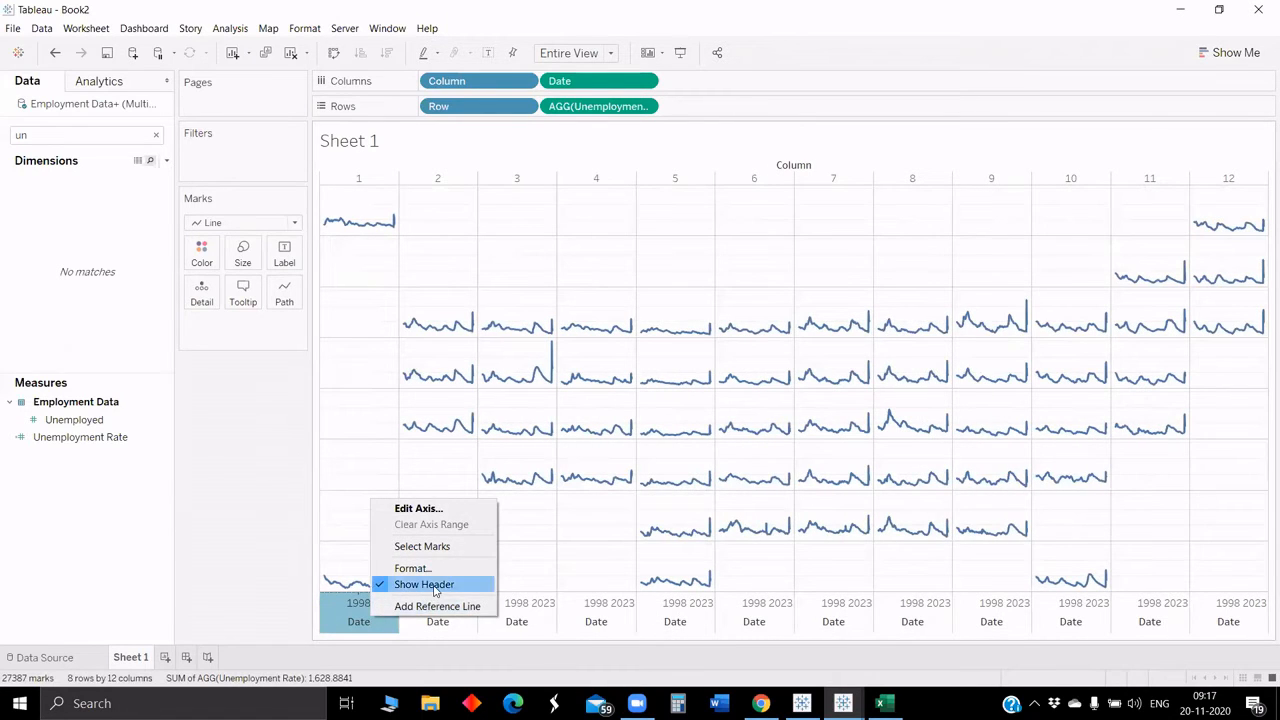
{"action": "left_click", "coordinate": [405, 583]}
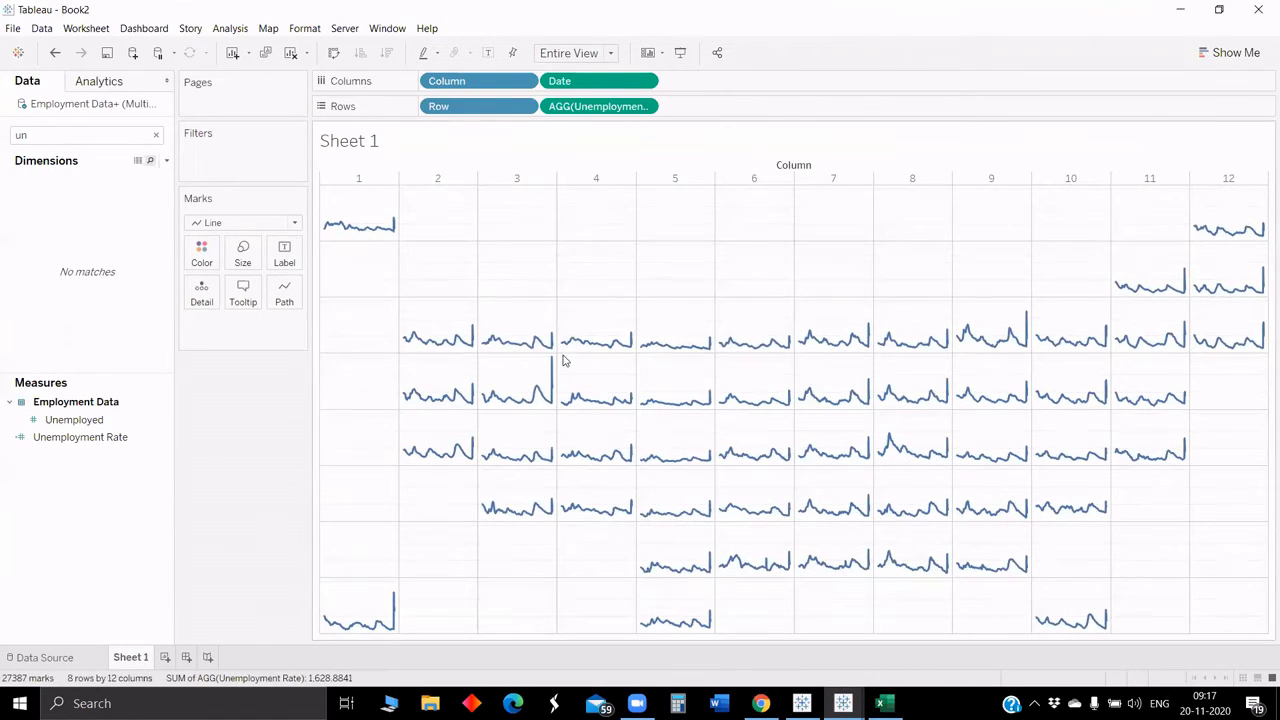
Step: Set the grid lines to None for rows and columns in line formatting
{"action": "left_click", "coordinate": [98, 110]}
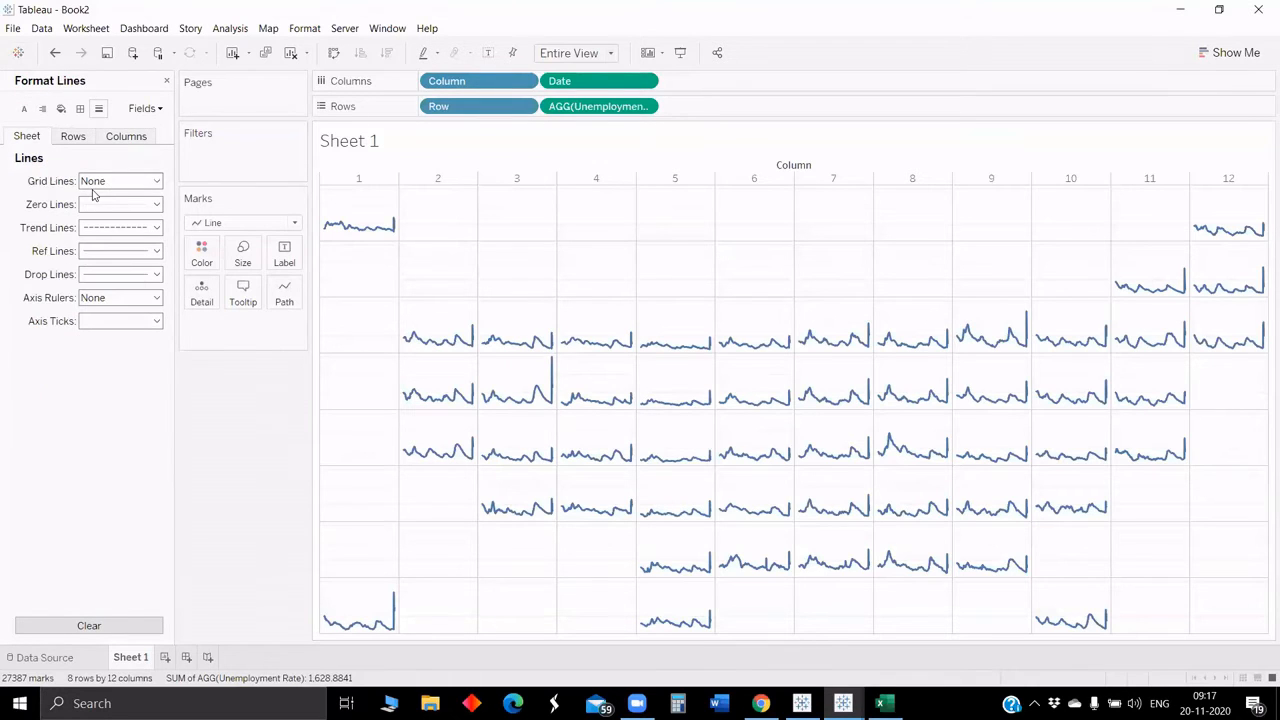
{"action": "left_click", "coordinate": [72, 136]}
{"action": "left_click", "coordinate": [118, 180]}
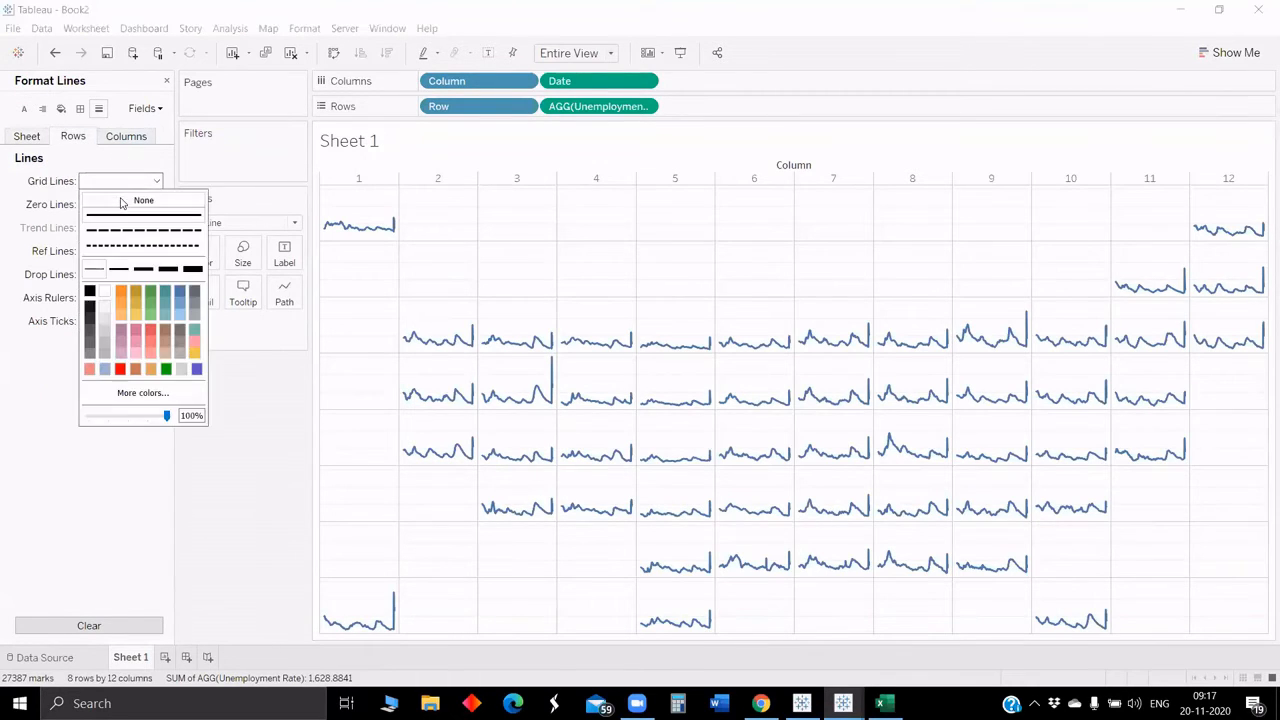
{"action": "left_click", "coordinate": [144, 200]}
{"action": "left_click", "coordinate": [126, 136]}
{"action": "left_click", "coordinate": [120, 181]}
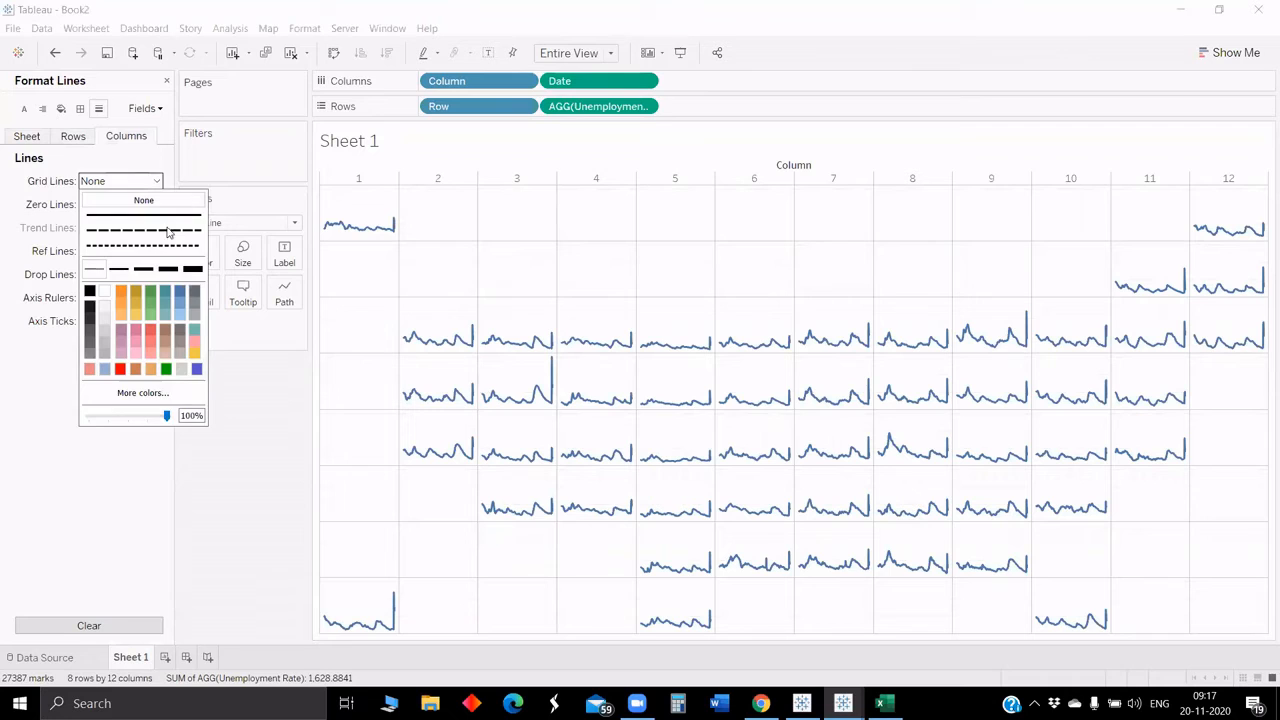
{"action": "left_click", "coordinate": [213, 404]}
Step: In border formatting for columns, set Grand Total pane and header and Column Divider pane to None
{"action": "left_click", "coordinate": [80, 108]}
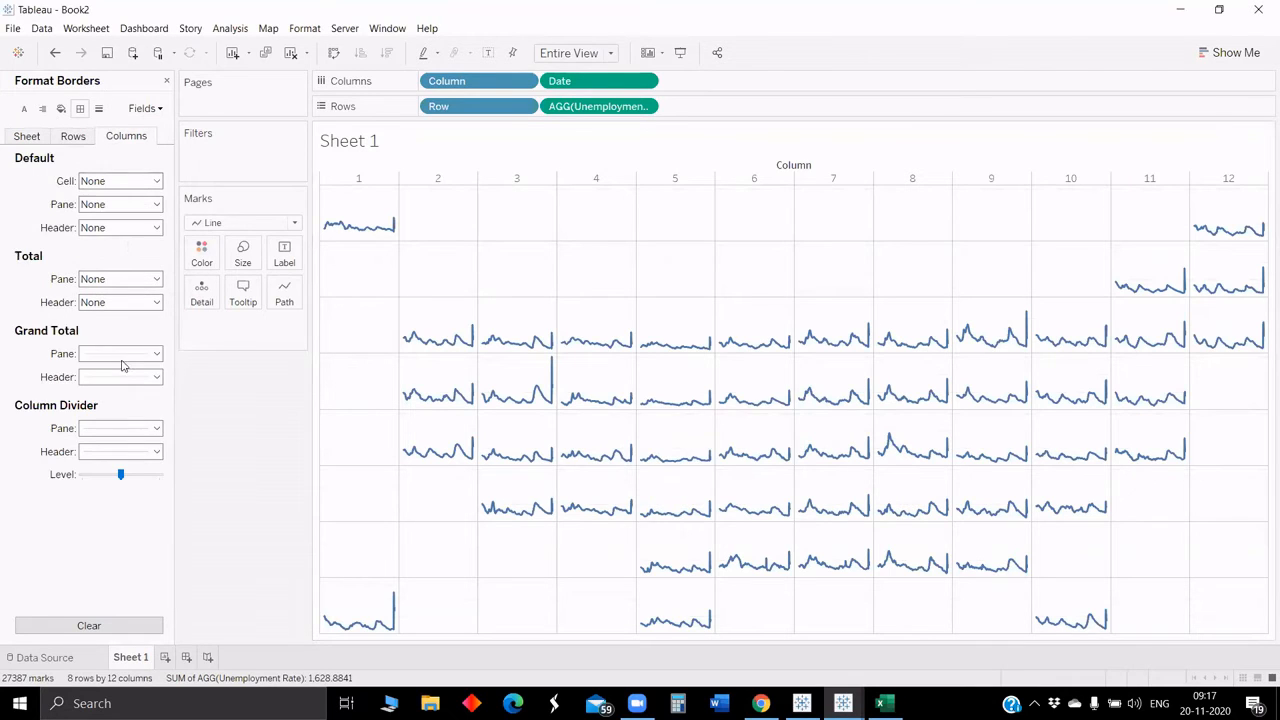
{"action": "left_click", "coordinate": [122, 354]}
{"action": "left_click", "coordinate": [209, 403]}
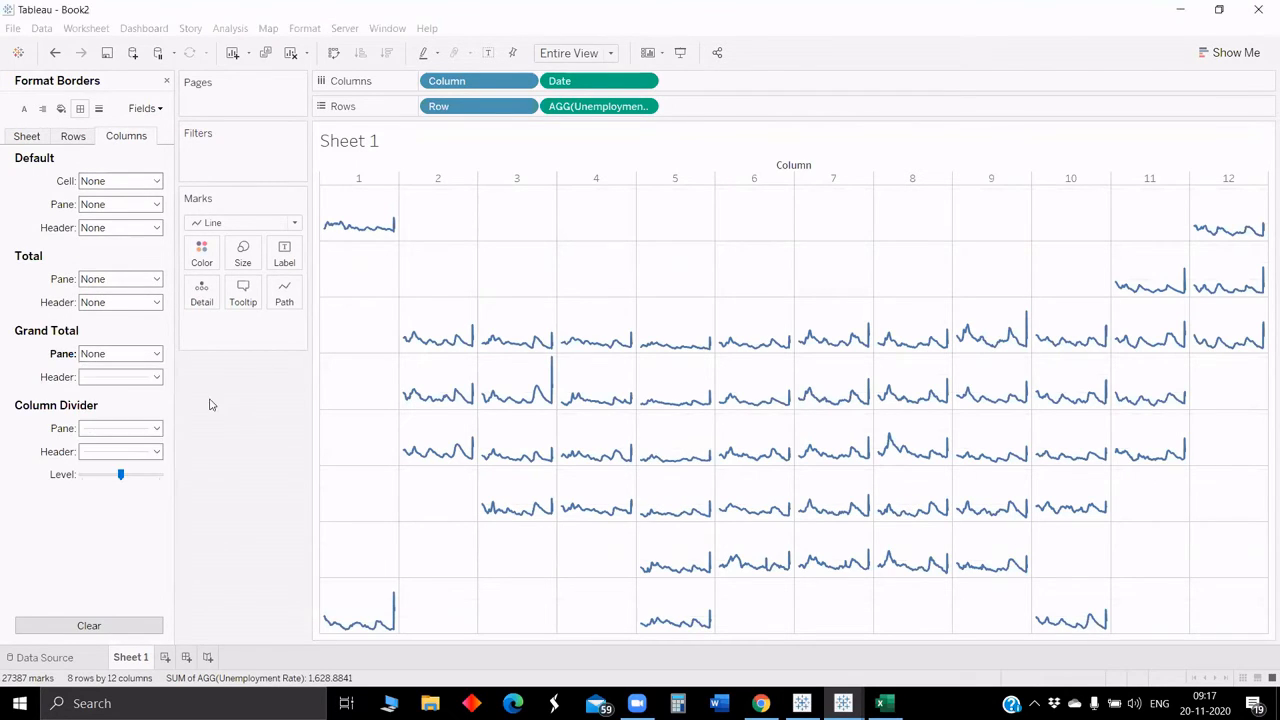
{"action": "left_click", "coordinate": [95, 378]}
{"action": "left_click", "coordinate": [265, 393]}
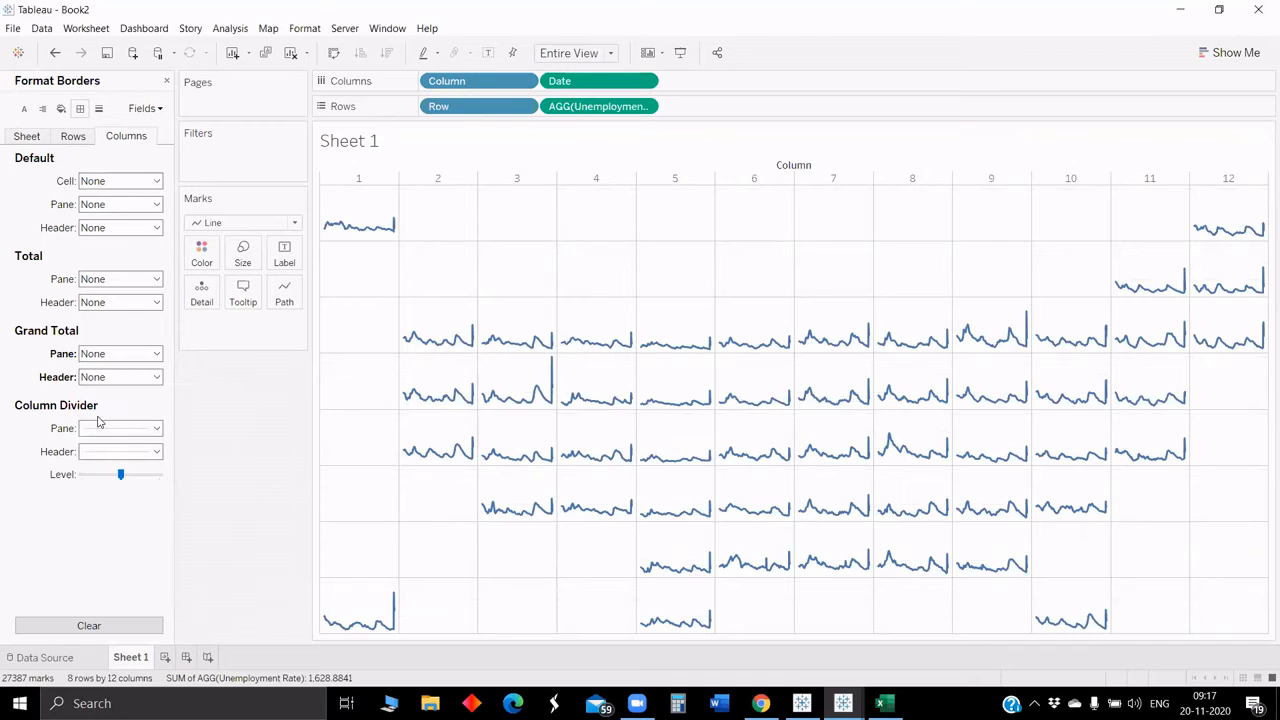
{"action": "left_click", "coordinate": [123, 428]}
{"action": "left_click", "coordinate": [249, 395]}
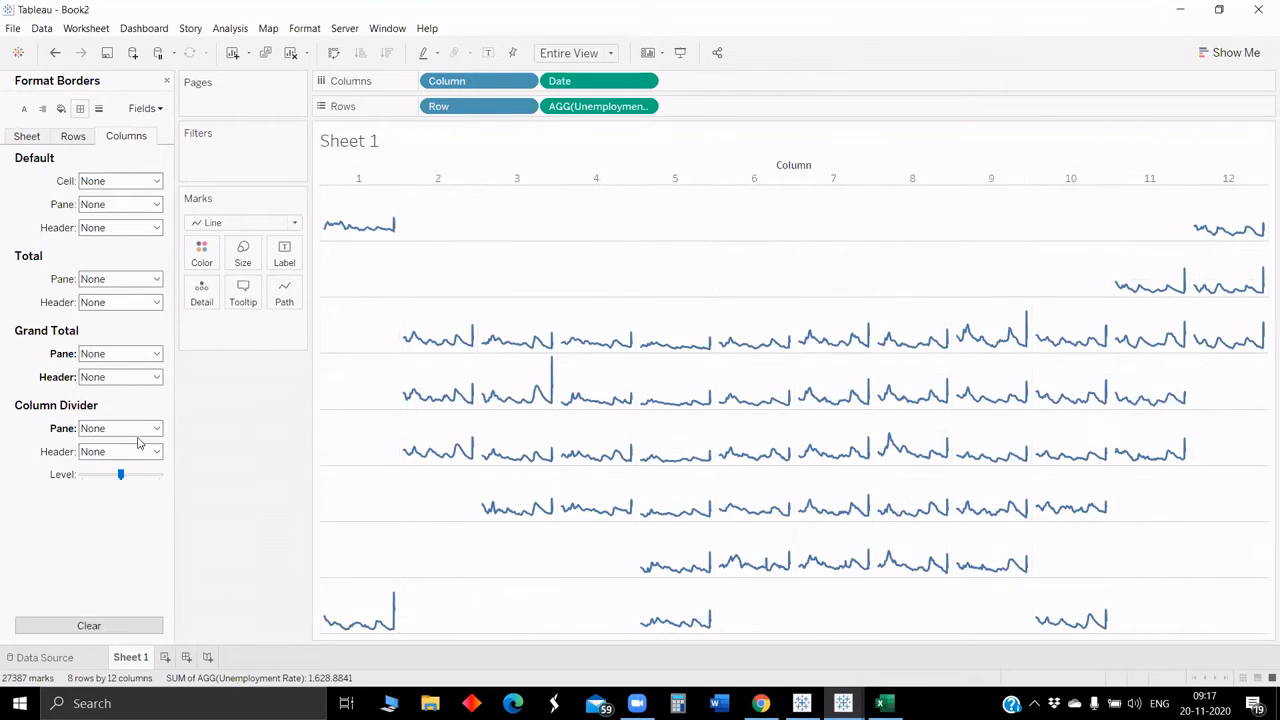
Step: In border formatting for rows, set Grand Total pane and header and Row Divider pane to None
{"action": "left_click", "coordinate": [73, 136]}
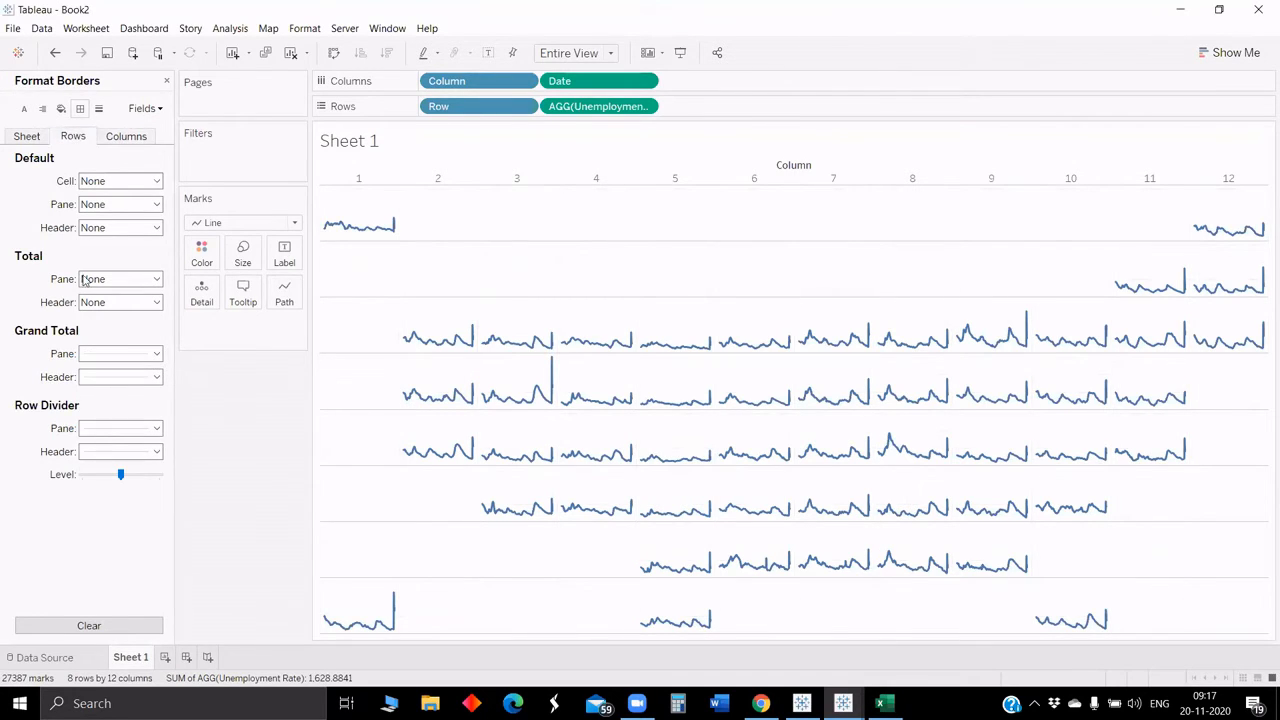
{"action": "left_click", "coordinate": [118, 355]}
{"action": "left_click", "coordinate": [240, 399]}
{"action": "left_click", "coordinate": [118, 428]}
{"action": "left_click", "coordinate": [200, 443]}
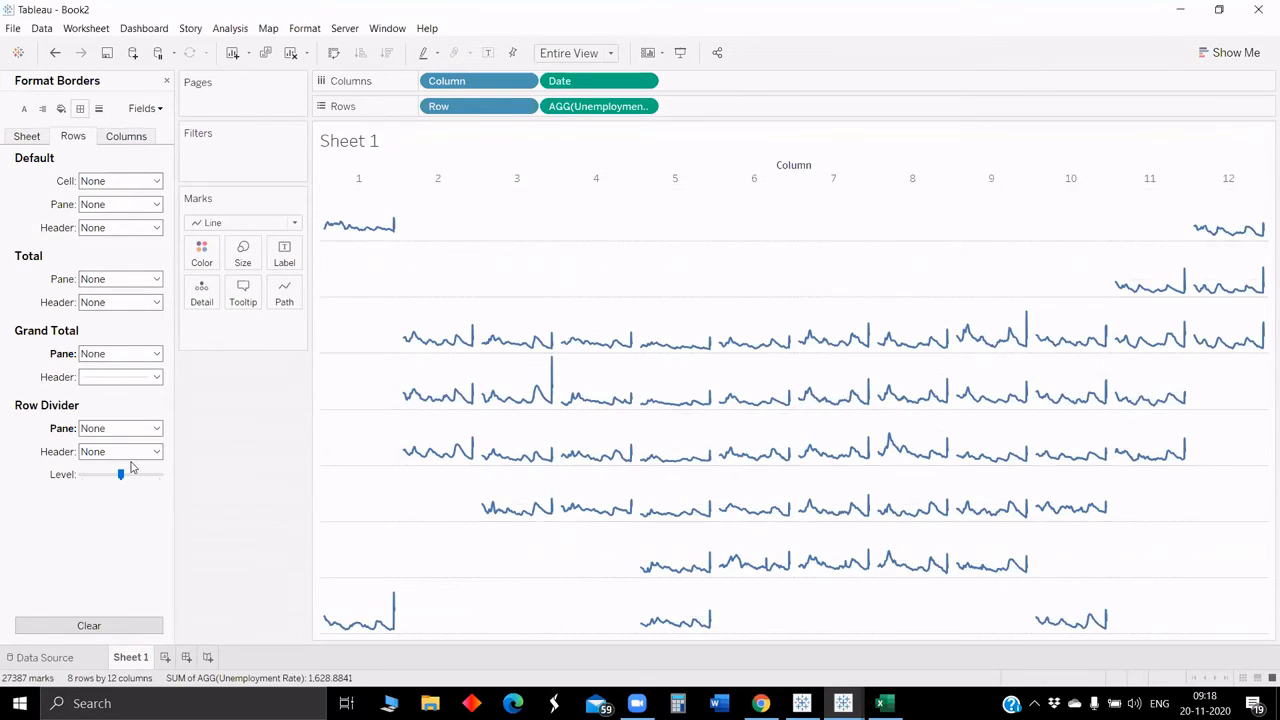
{"action": "left_click", "coordinate": [110, 376]}
{"action": "left_click", "coordinate": [236, 401]}
Step: In sheet border formatting, set the Grand Total pane and header borders to None
{"action": "left_click", "coordinate": [75, 138]}
{"action": "left_click", "coordinate": [111, 354]}
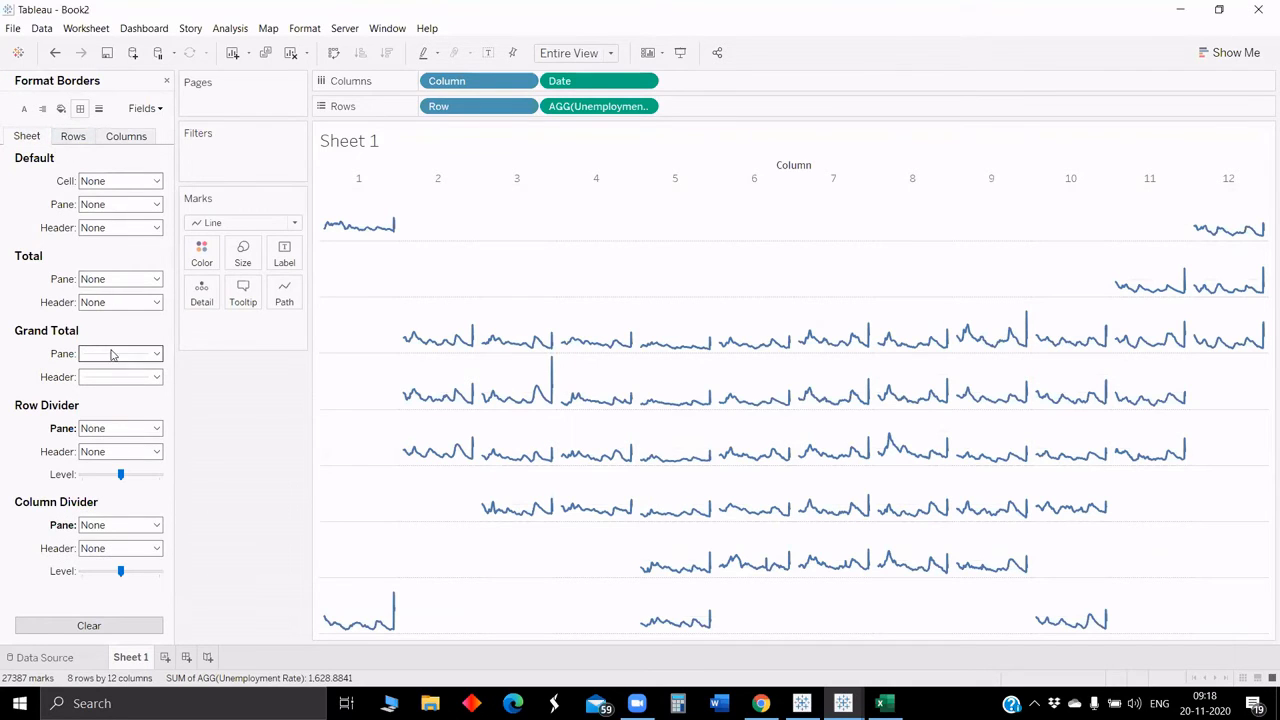
{"action": "left_click", "coordinate": [233, 394]}
{"action": "left_click", "coordinate": [117, 377]}
{"action": "left_click", "coordinate": [138, 398]}
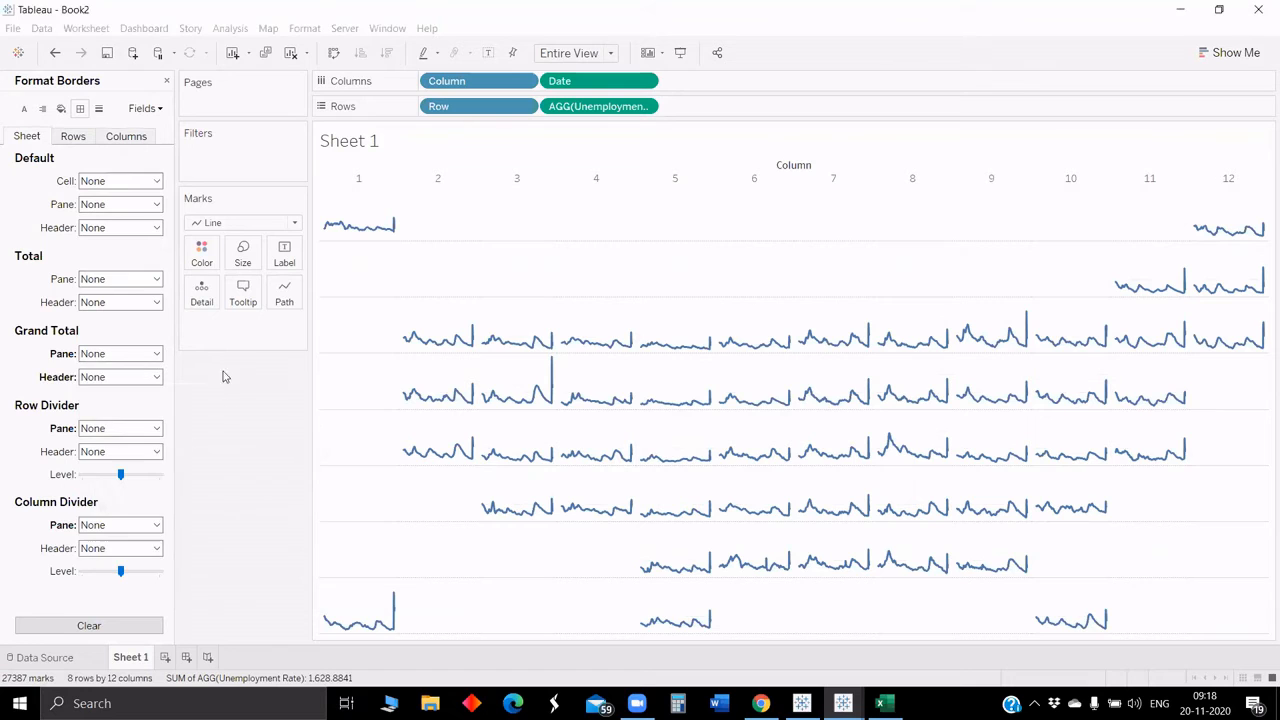
Step: In column line formatting, set zero lines, axis ticks, drop lines and reference lines to None, then close the format pane
{"action": "left_click", "coordinate": [74, 138]}
{"action": "left_click", "coordinate": [99, 109]}
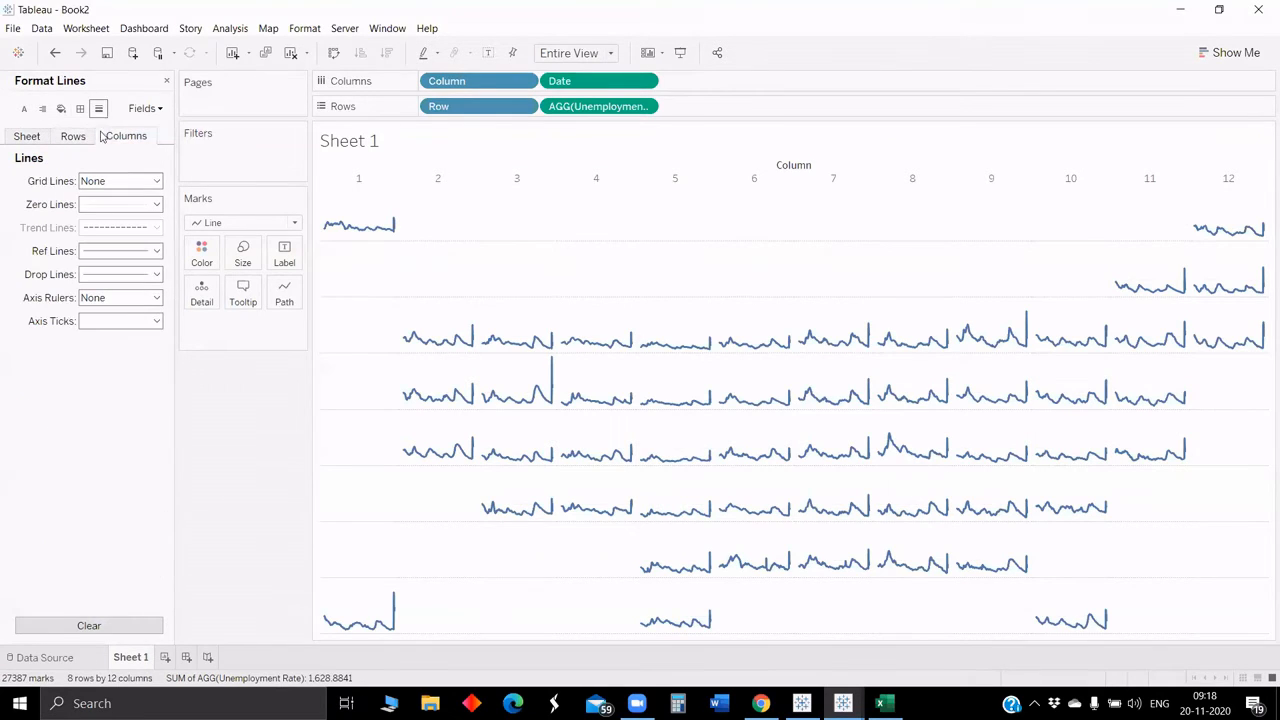
{"action": "left_click", "coordinate": [104, 205]}
{"action": "left_click", "coordinate": [222, 342]}
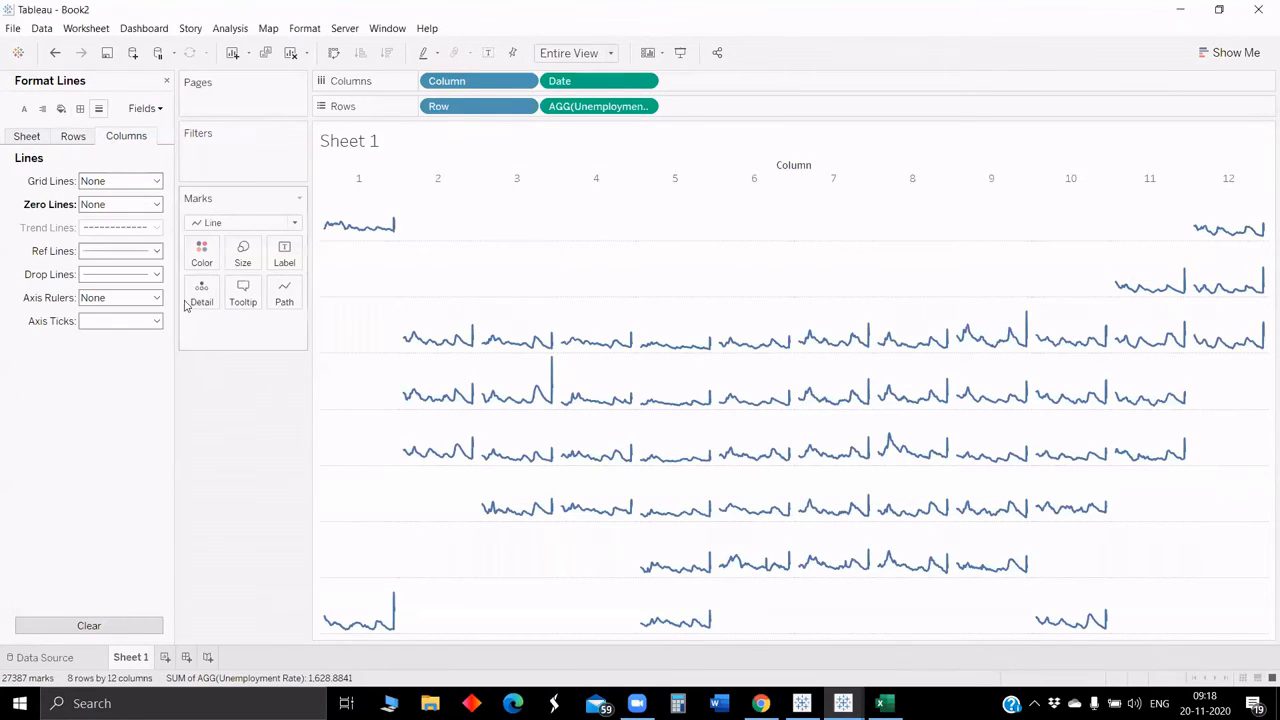
{"action": "left_click", "coordinate": [112, 321]}
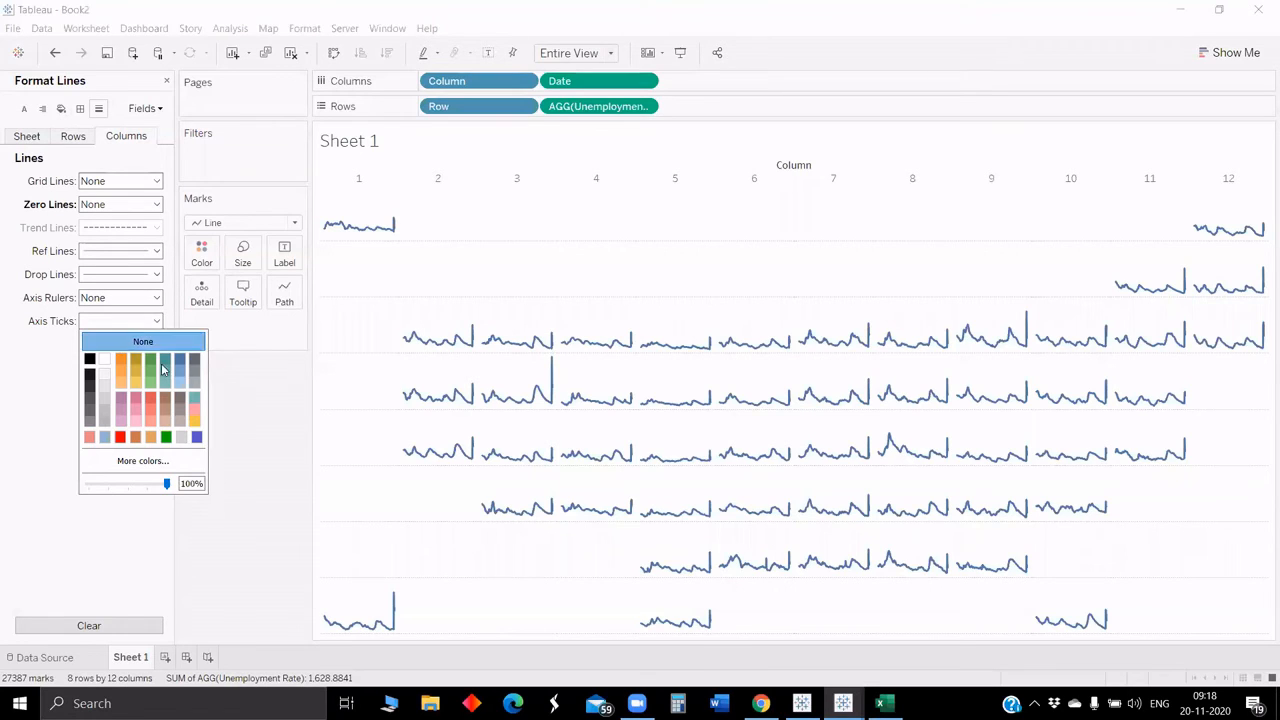
{"action": "left_click", "coordinate": [112, 341]}
{"action": "left_click", "coordinate": [108, 276]}
{"action": "left_click", "coordinate": [117, 293]}
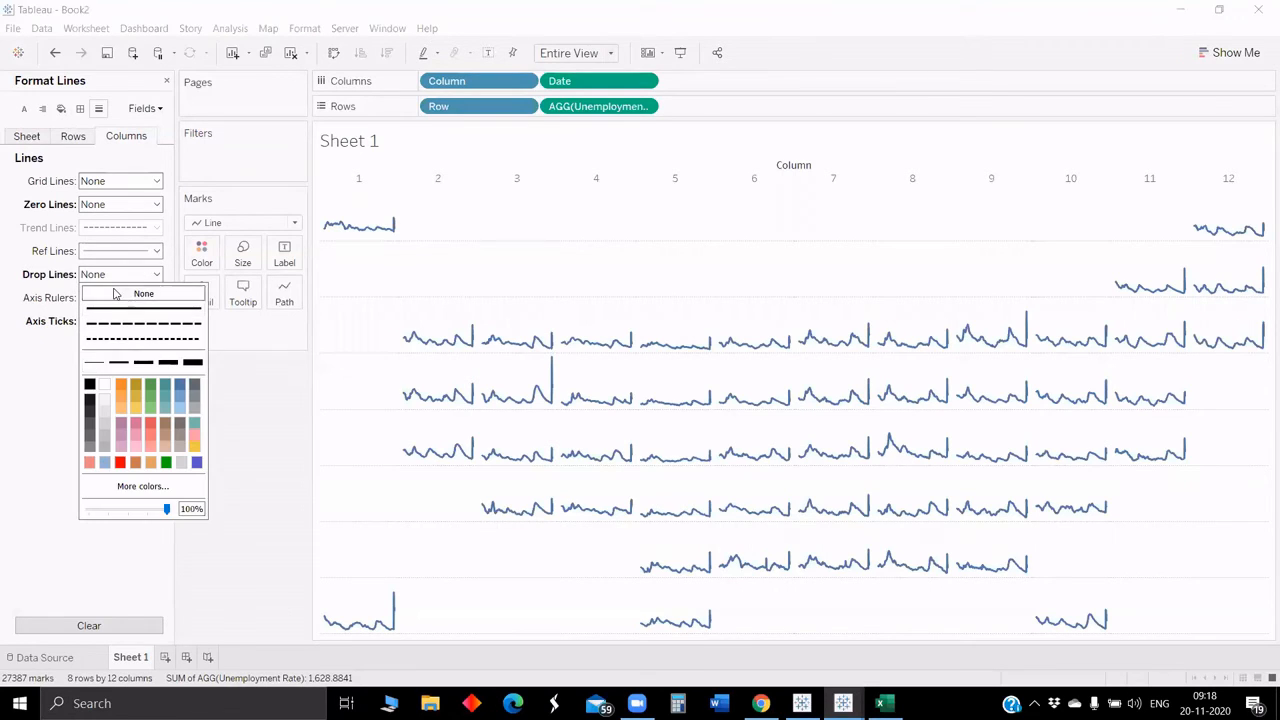
{"action": "left_click", "coordinate": [110, 251]}
{"action": "left_click", "coordinate": [125, 270]}
{"action": "left_click", "coordinate": [214, 413]}
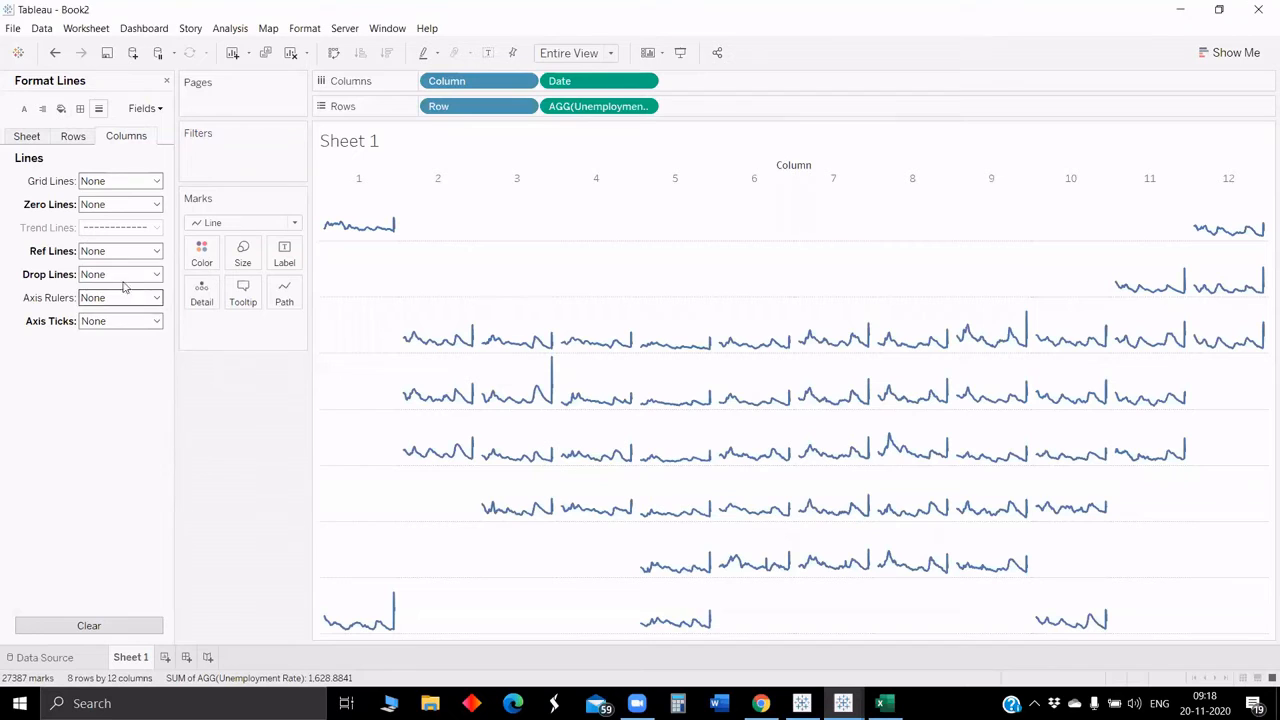
{"action": "left_click", "coordinate": [166, 82]}
Step: Reopen formatting for the view and set the row zero lines to None
{"action": "right_click", "coordinate": [345, 267]}
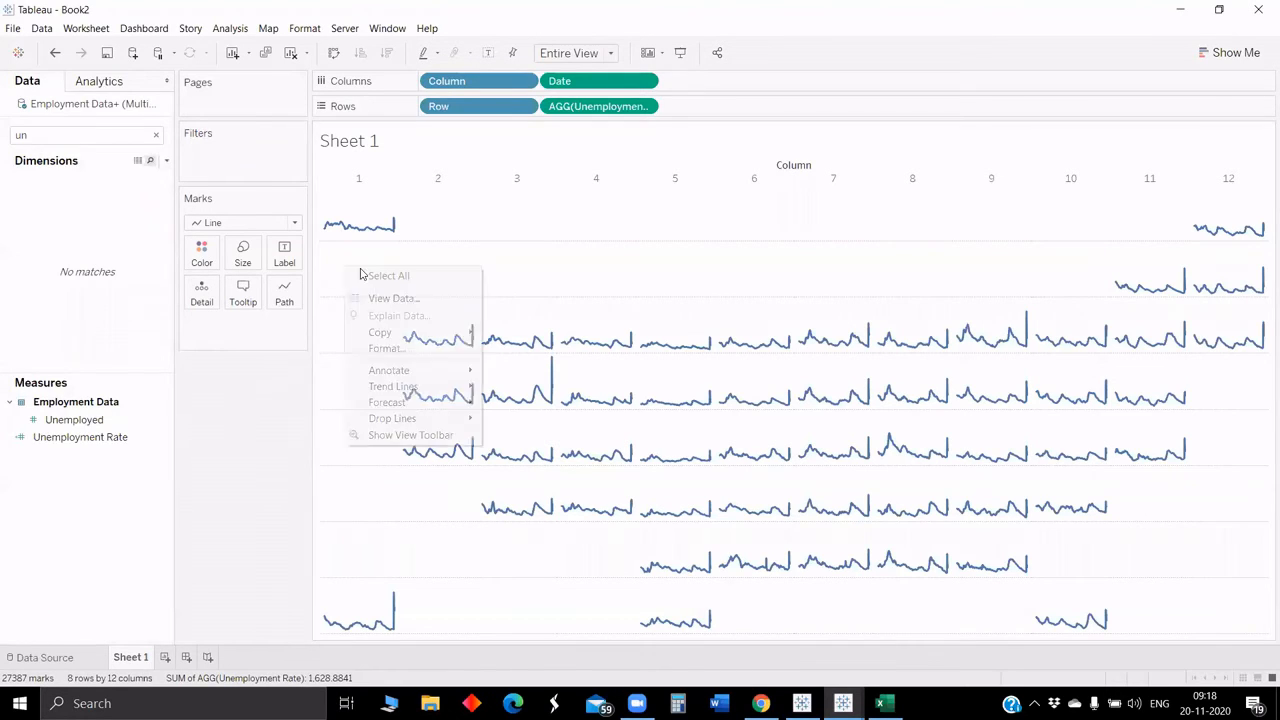
{"action": "left_click", "coordinate": [397, 349]}
{"action": "left_click", "coordinate": [73, 136]}
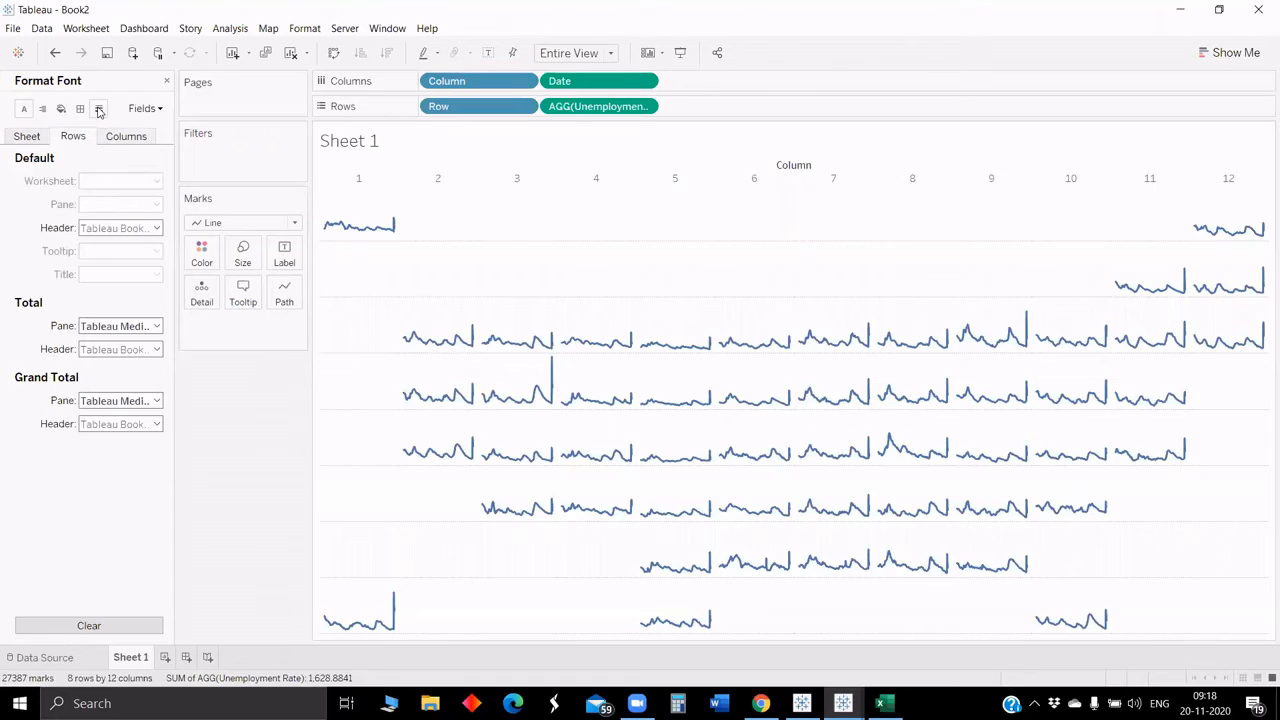
{"action": "left_click", "coordinate": [98, 108]}
{"action": "left_click", "coordinate": [110, 205]}
{"action": "left_click", "coordinate": [118, 226]}
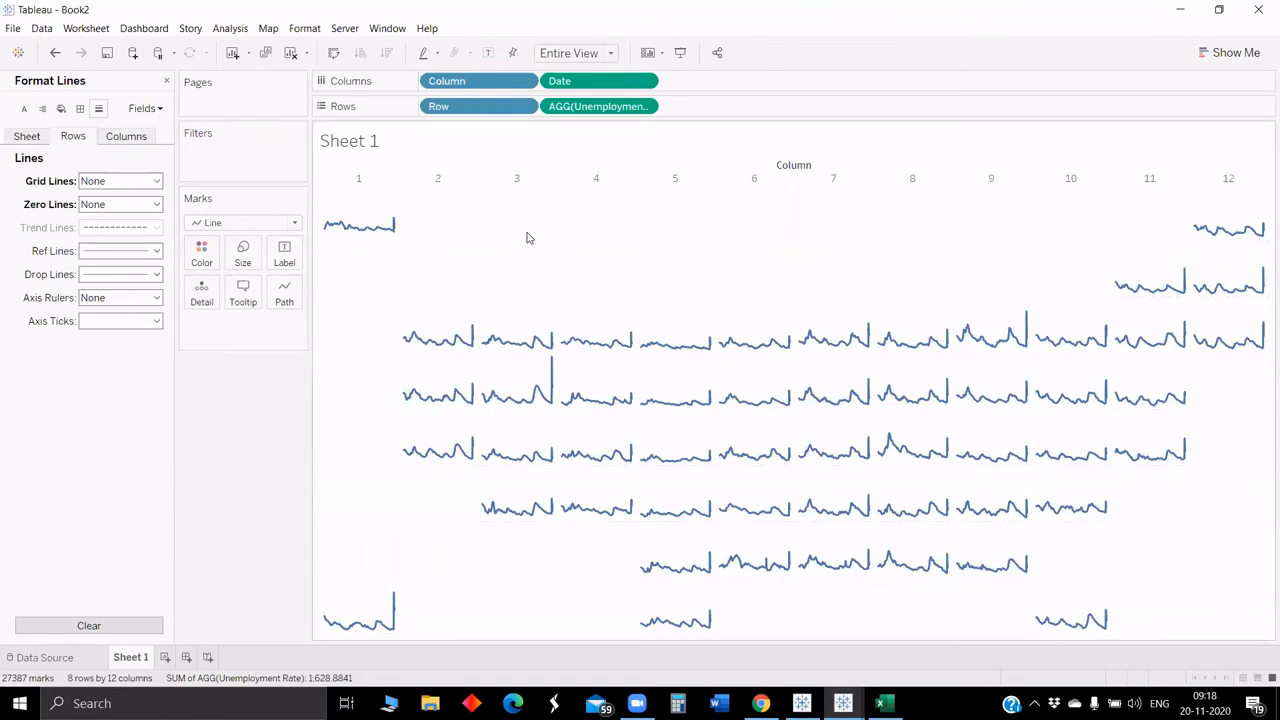
{"action": "left_click", "coordinate": [468, 180]}
{"action": "left_click", "coordinate": [503, 213]}
{"action": "right_click", "coordinate": [452, 175]}
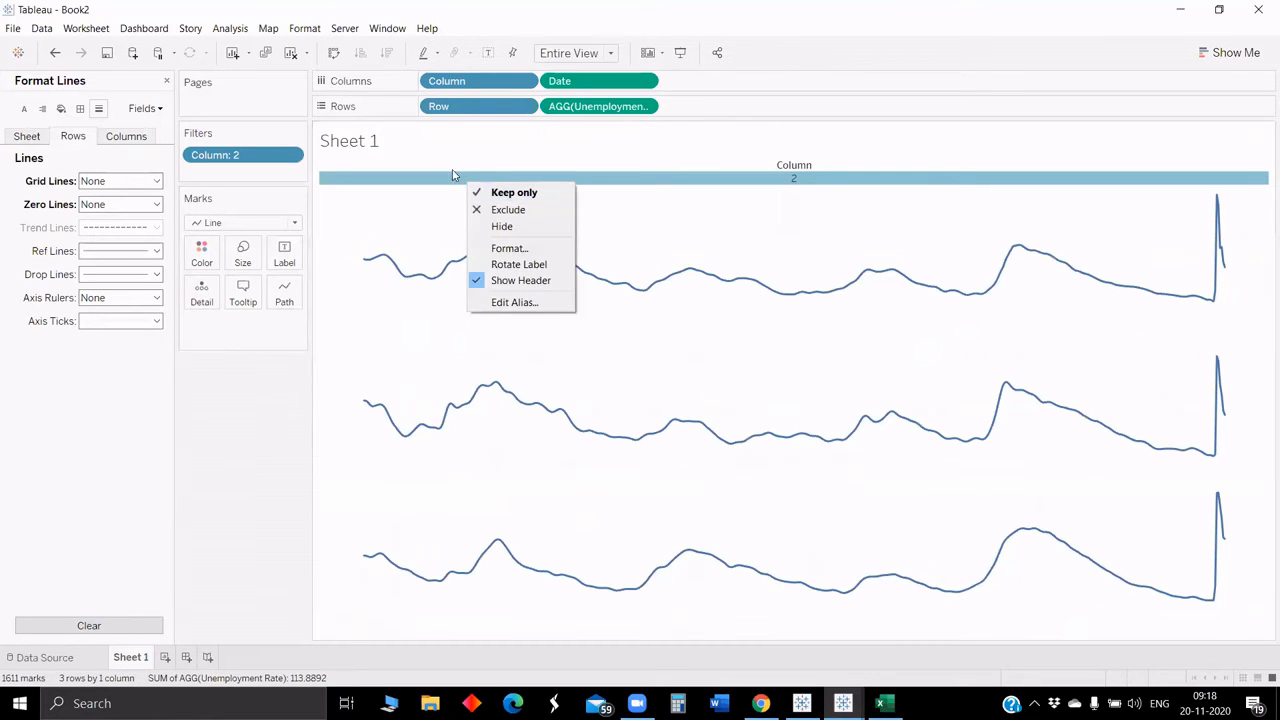
{"action": "left_click", "coordinate": [249, 420]}
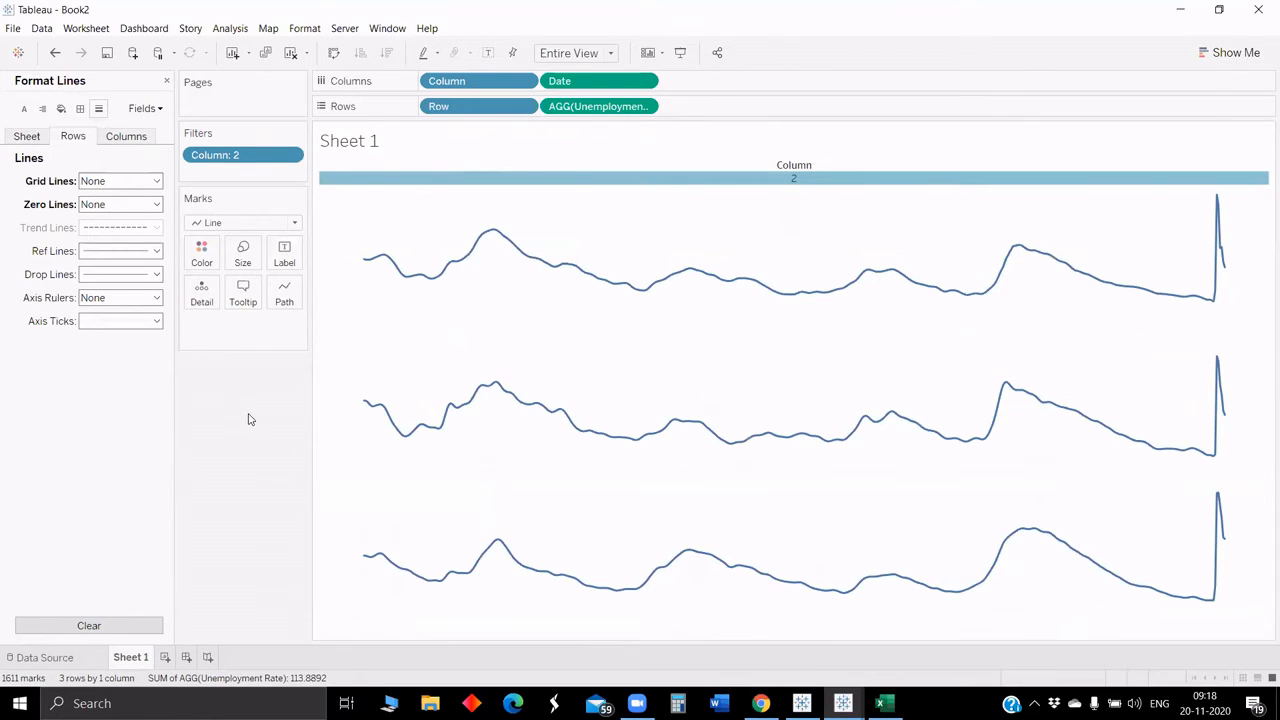
{"action": "left_click_drag", "start_coordinate": [215, 155], "coordinate": [216, 386]}
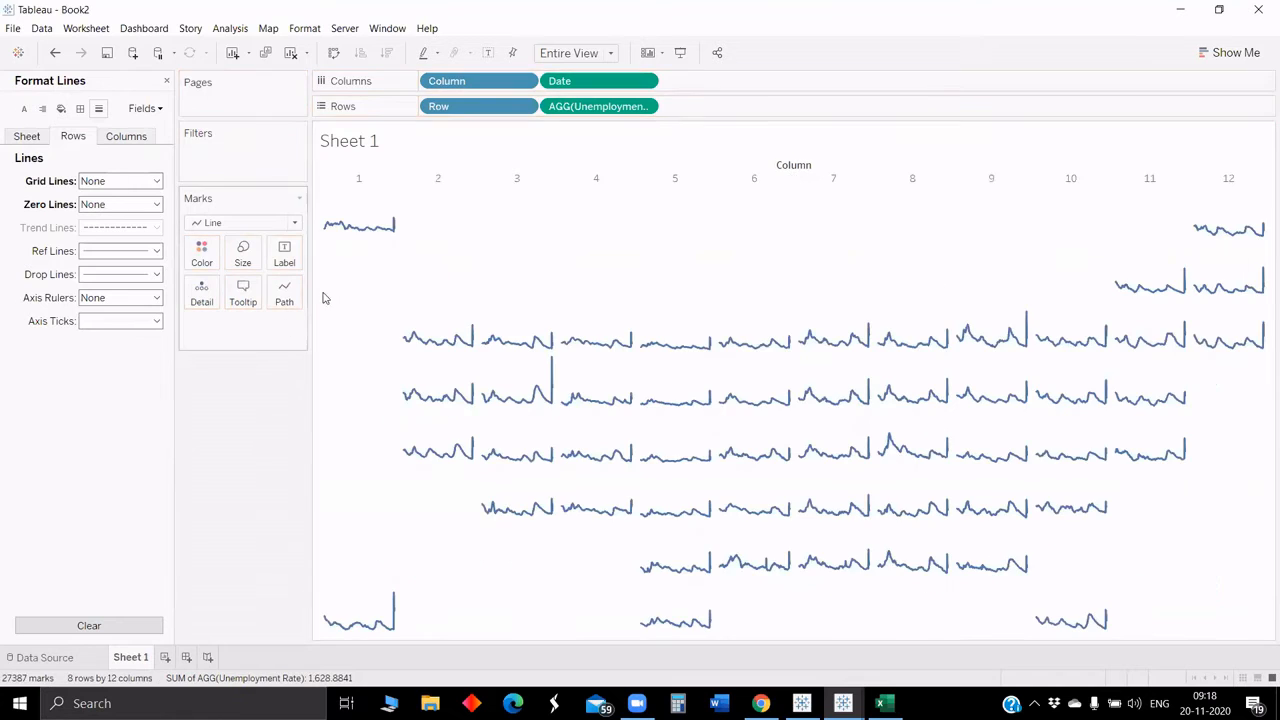
Step: Hide the Column header above the tile grid
{"action": "right_click", "coordinate": [447, 185]}
{"action": "left_click", "coordinate": [480, 279]}
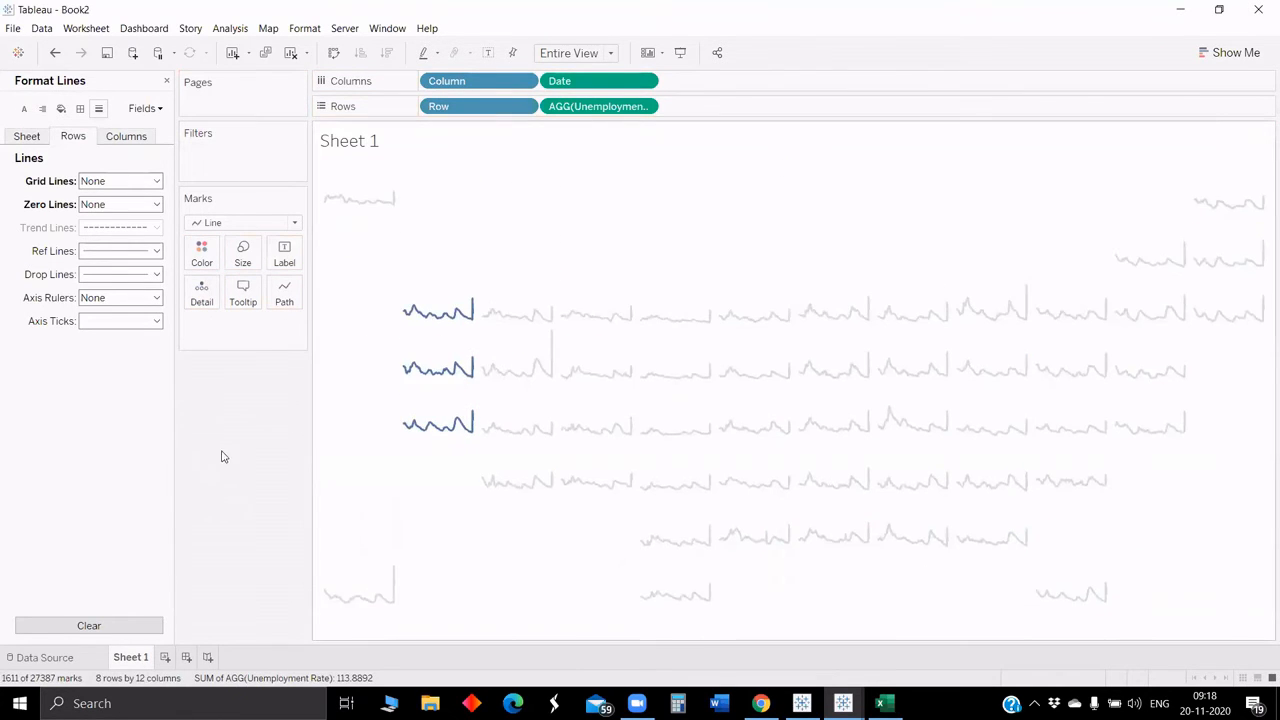
{"action": "left_click", "coordinate": [594, 131]}
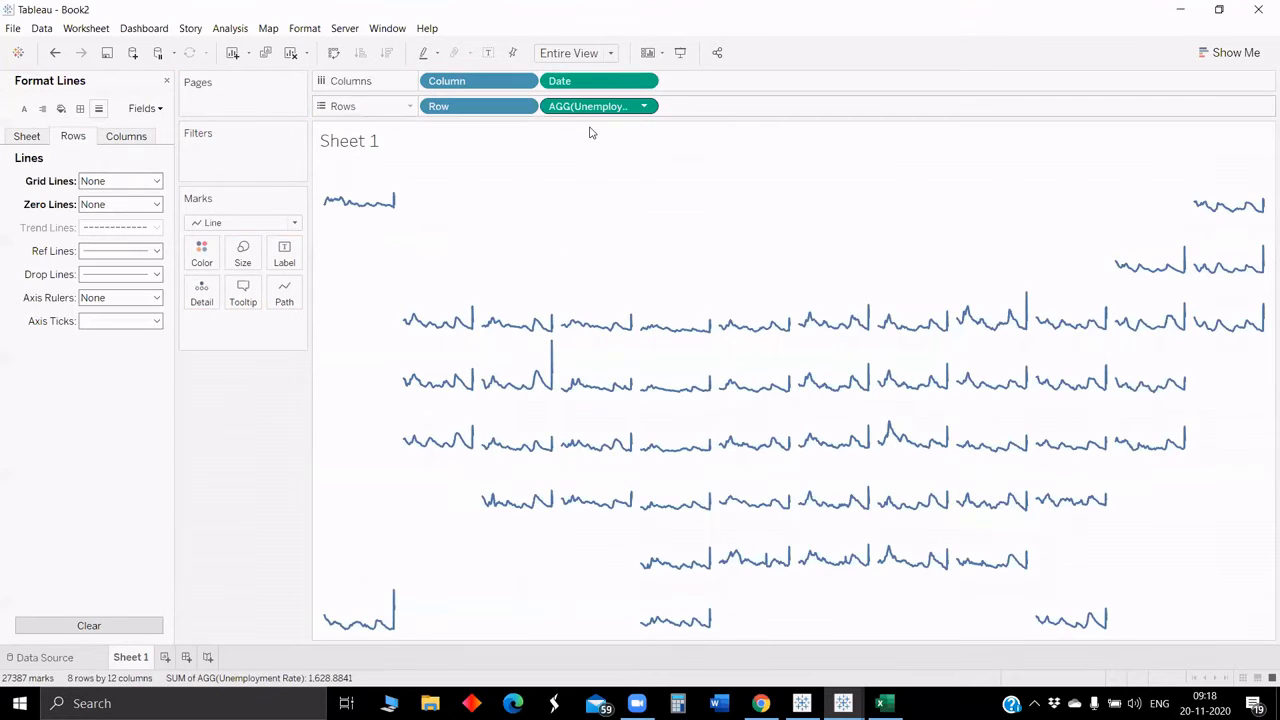
Step: Add an ad-hoc AVG(1) calculation to Rows and move it before the unemployment rate field
{"action": "double_click", "coordinate": [688, 104]}
{"action": "type", "text": "avg"}
{"action": "key", "text": "Return"}
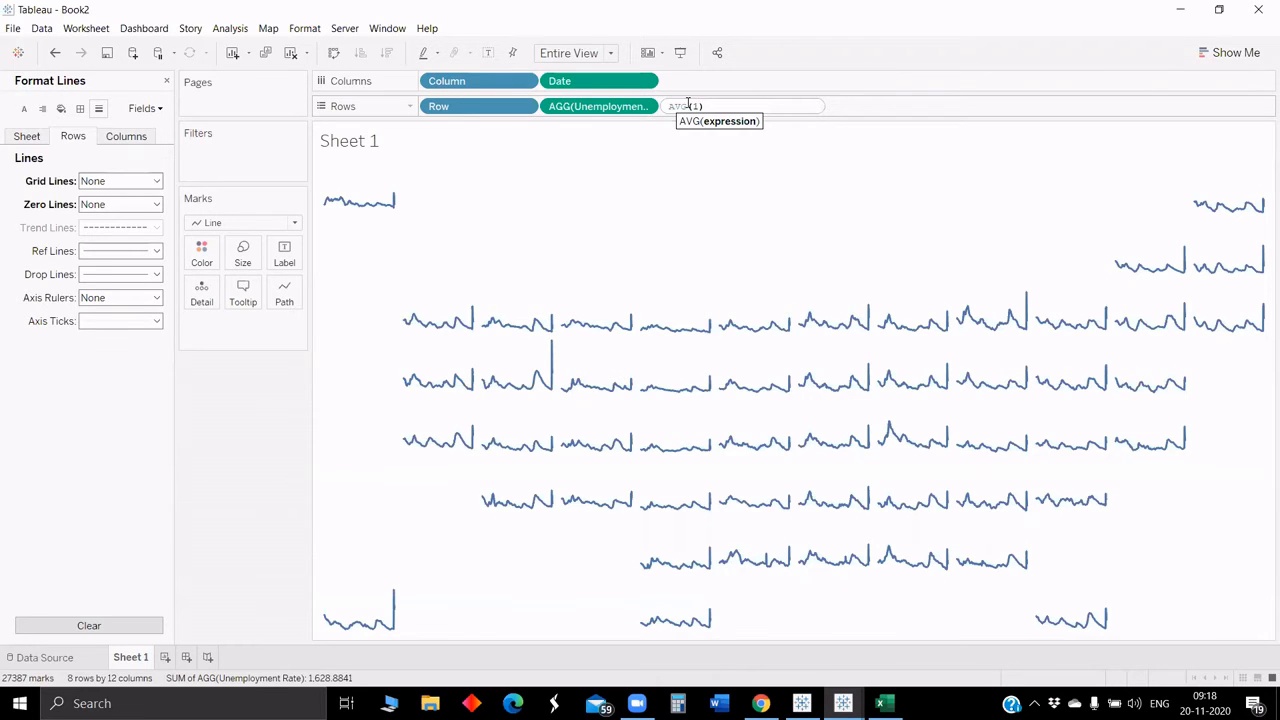
{"action": "type", "text": "1"}
{"action": "key", "text": "Return"}
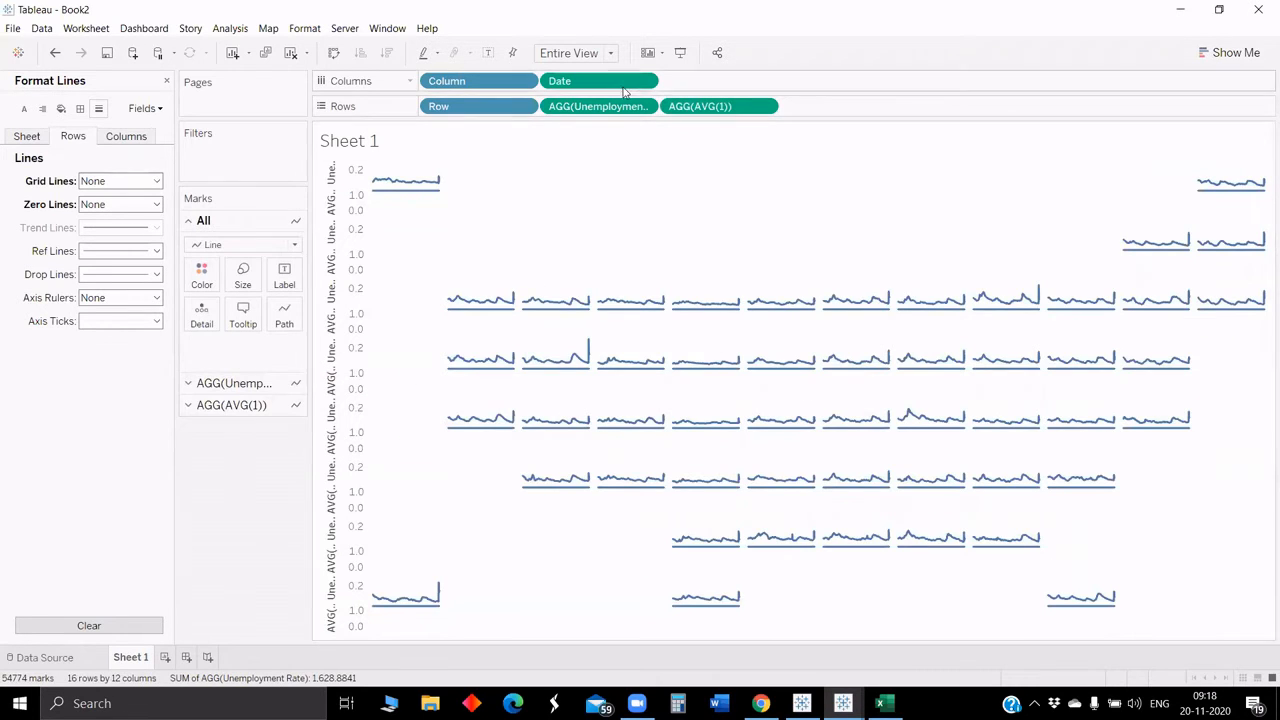
{"action": "left_click_drag", "start_coordinate": [600, 106], "coordinate": [833, 112]}
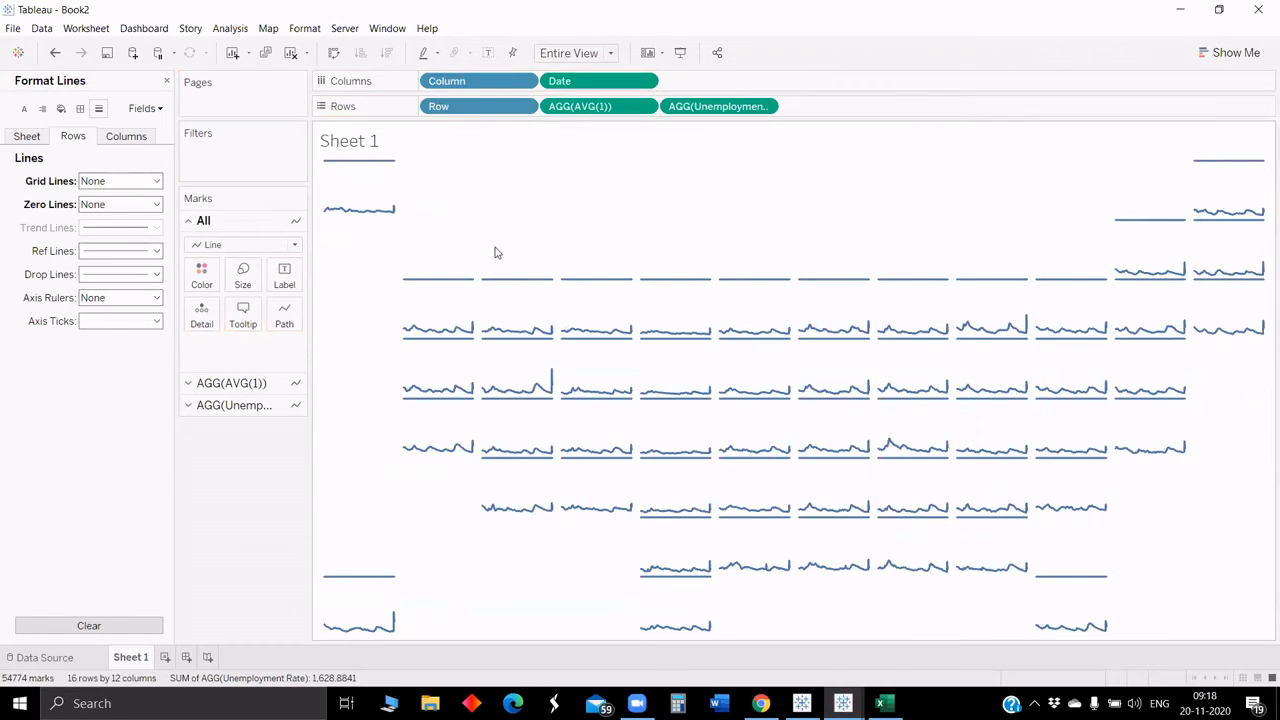
Step: Change the AGG(AVG(1)) marks to Bar
{"action": "left_click", "coordinate": [230, 383]}
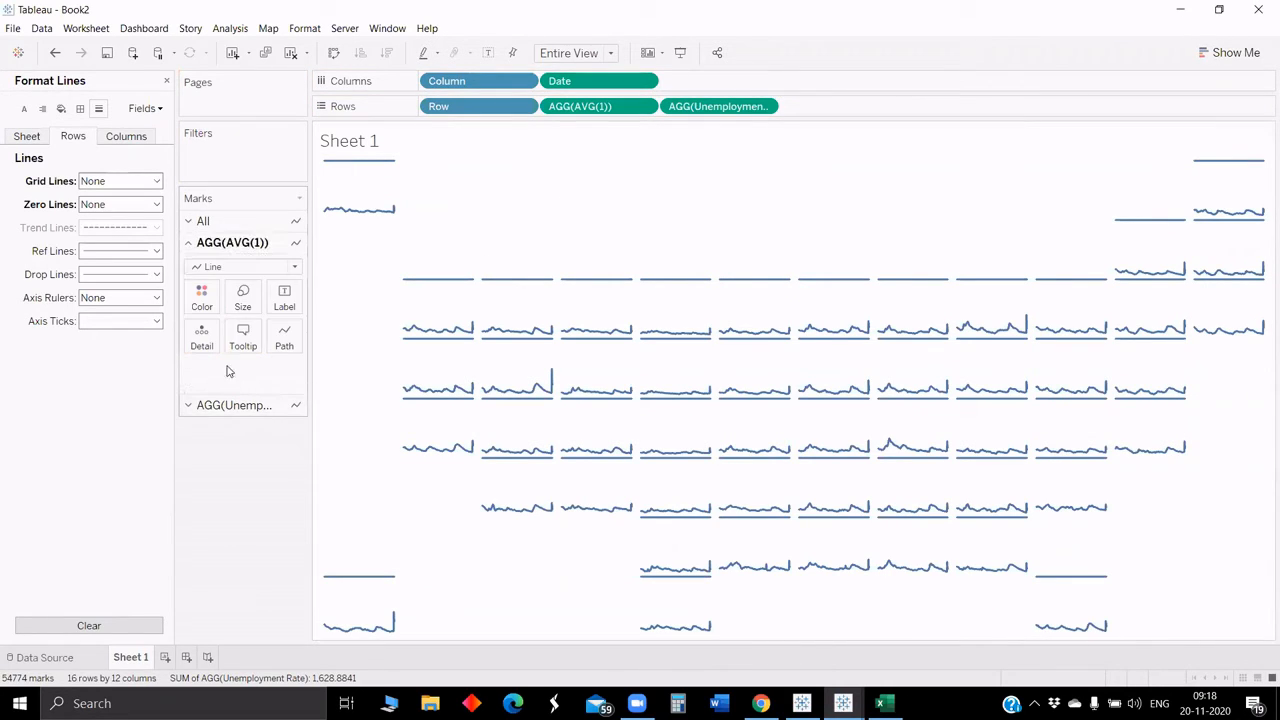
{"action": "left_click", "coordinate": [222, 265]}
{"action": "left_click", "coordinate": [213, 296]}
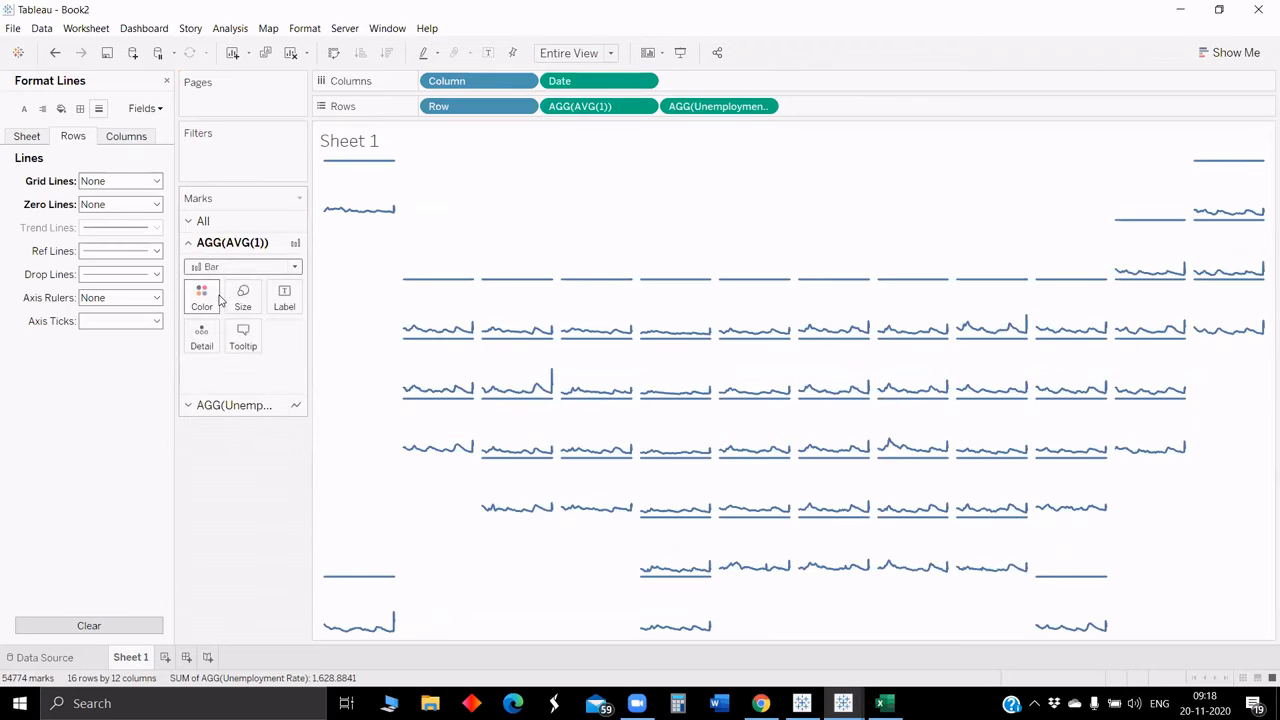
Step: Turn the unemployment rate field into a dual axis with the AVG(1) bars
{"action": "right_click", "coordinate": [613, 106]}
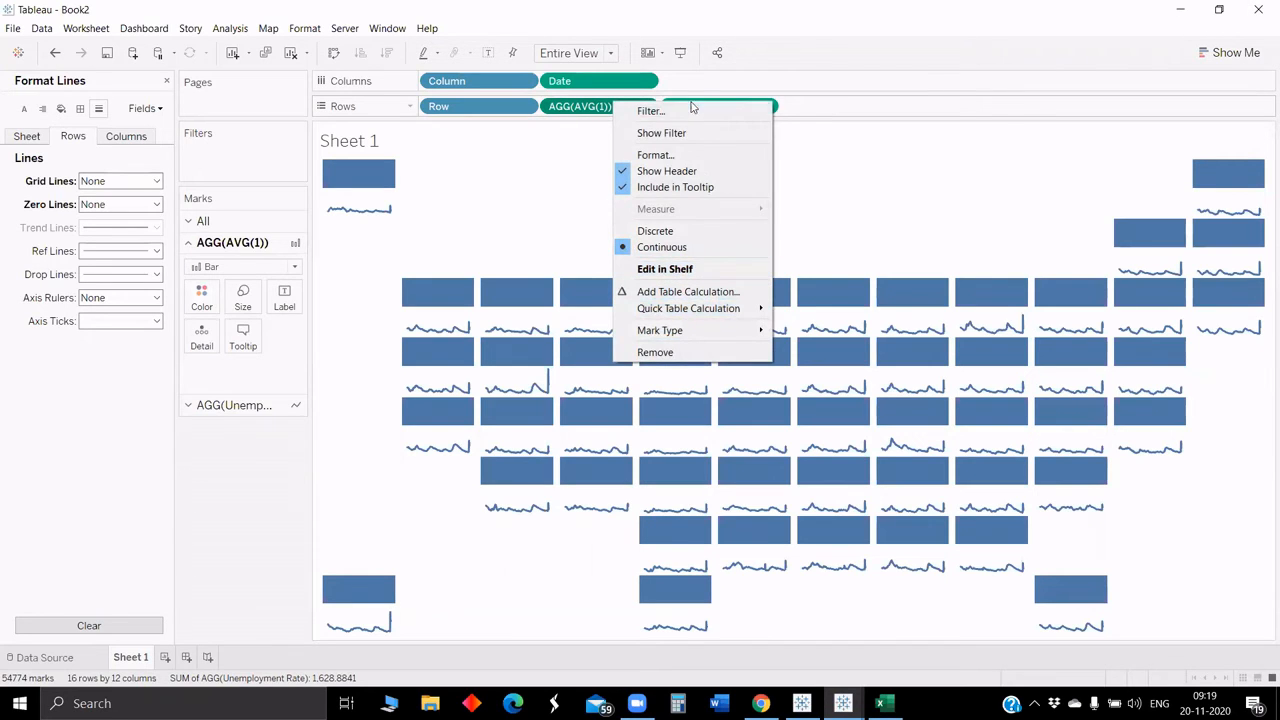
{"action": "left_click", "coordinate": [790, 108]}
{"action": "right_click", "coordinate": [706, 108]}
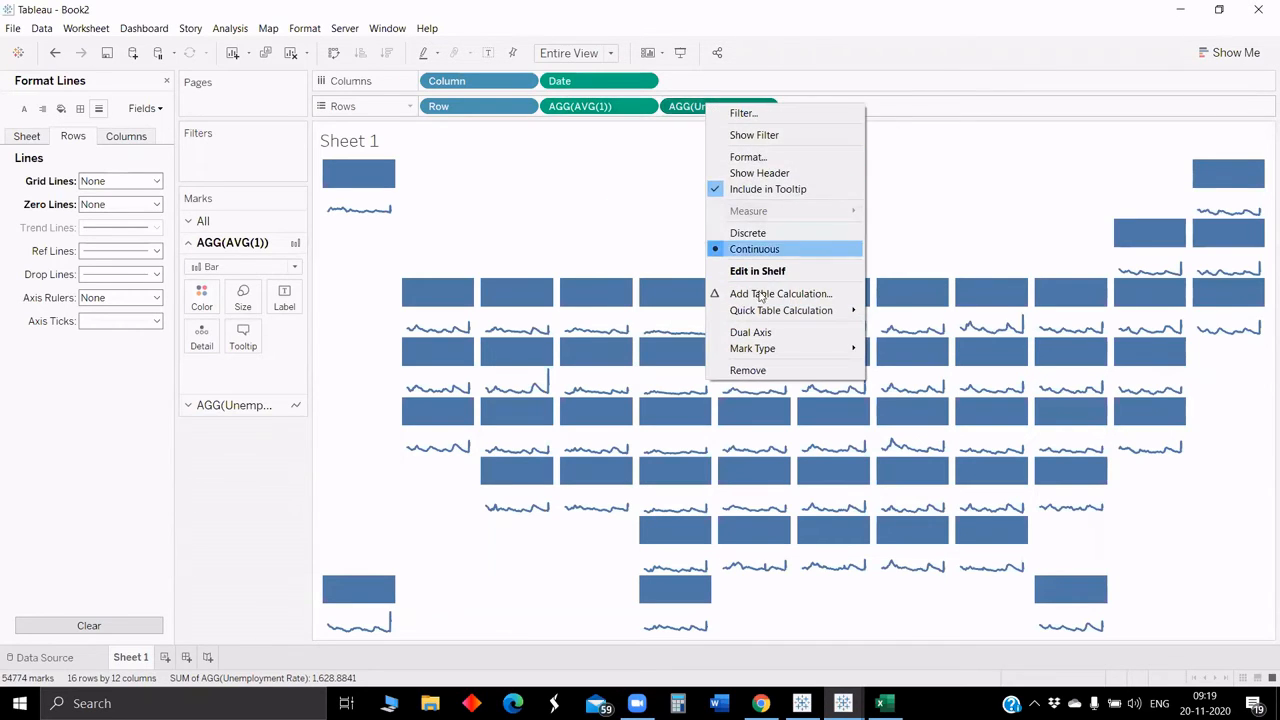
{"action": "left_click", "coordinate": [758, 333]}
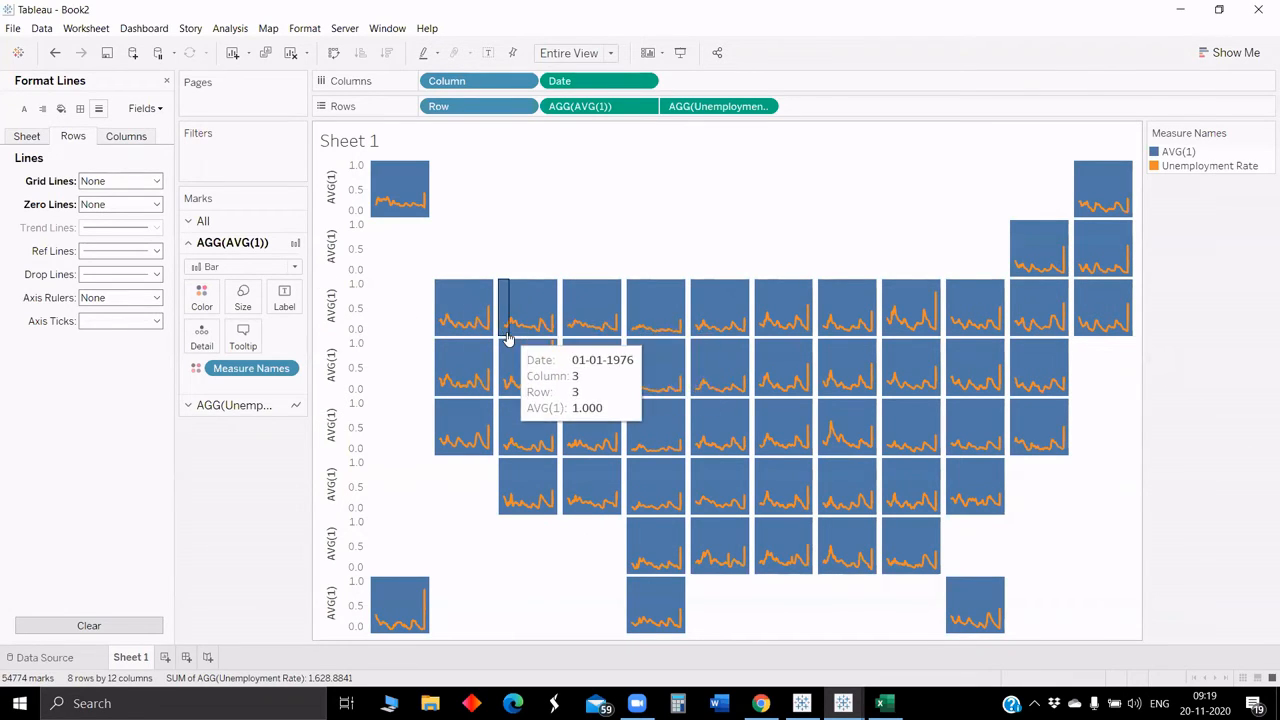
Step: Hide the AVG(1) axis header on the left of the tiles
{"action": "right_click", "coordinate": [341, 370]}
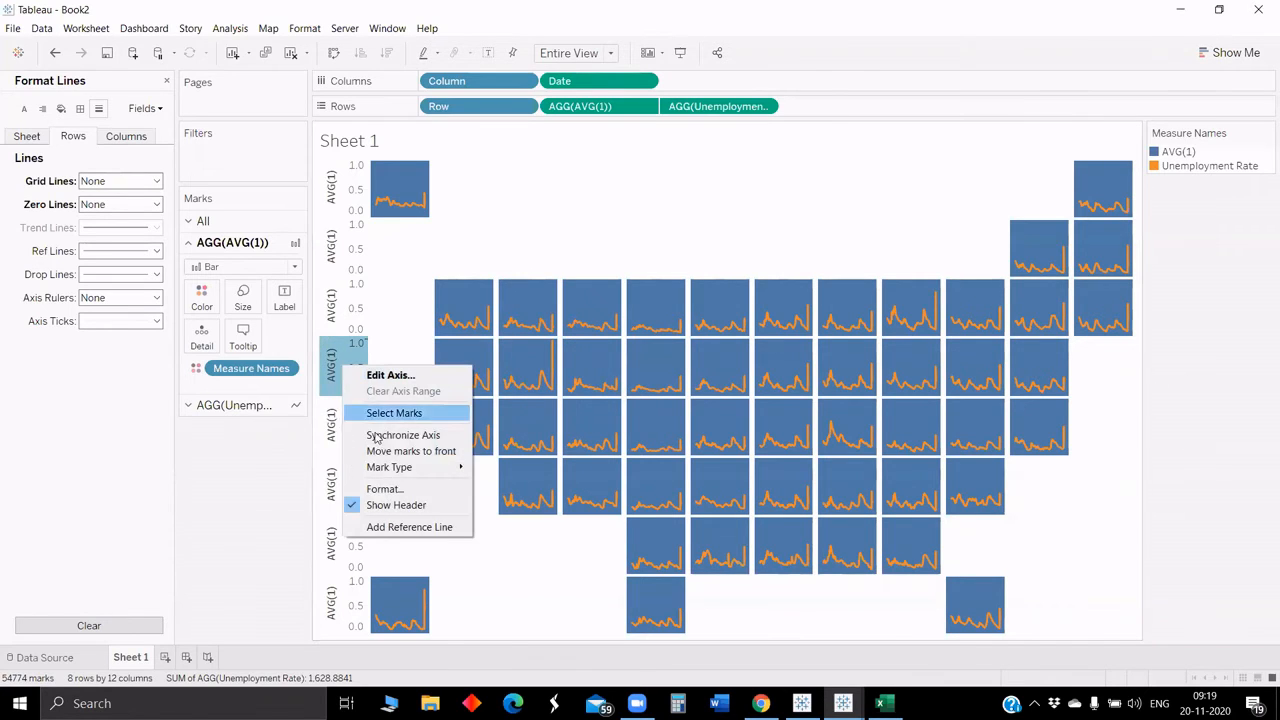
{"action": "left_click", "coordinate": [396, 505]}
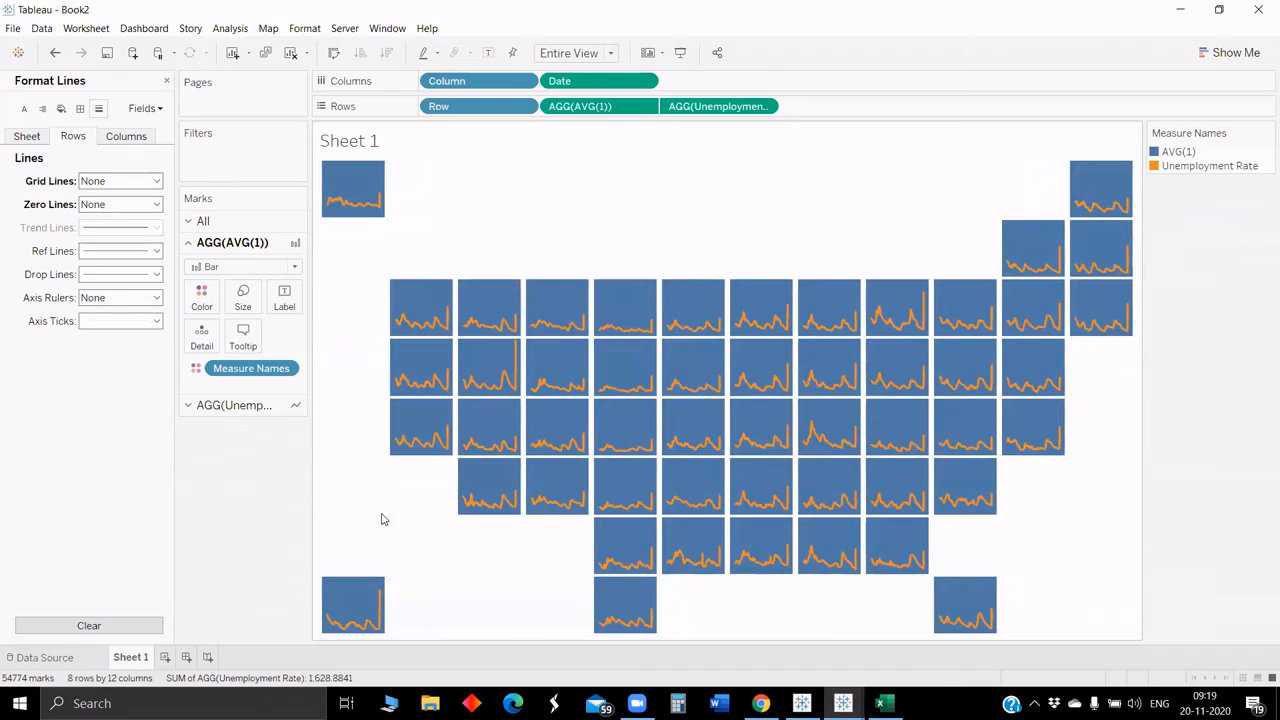
Step: Duplicate Sheet 1
{"action": "right_click", "coordinate": [142, 658]}
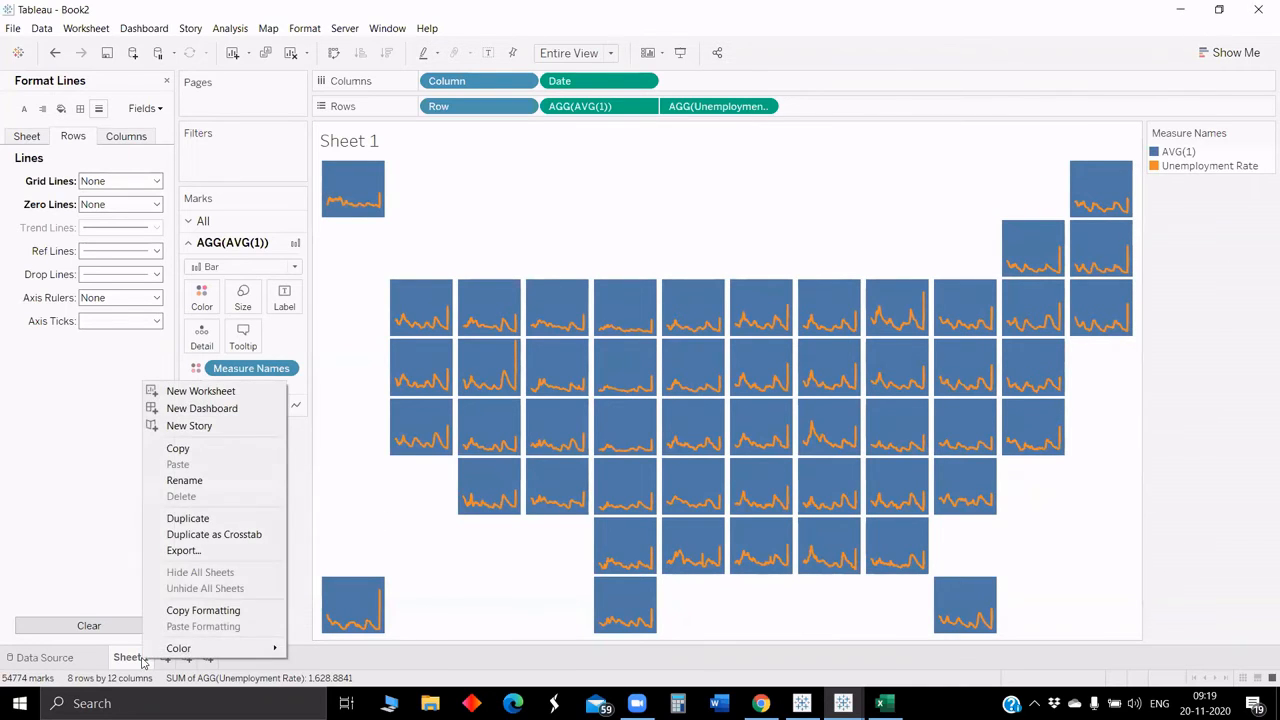
{"action": "left_click", "coordinate": [196, 519]}
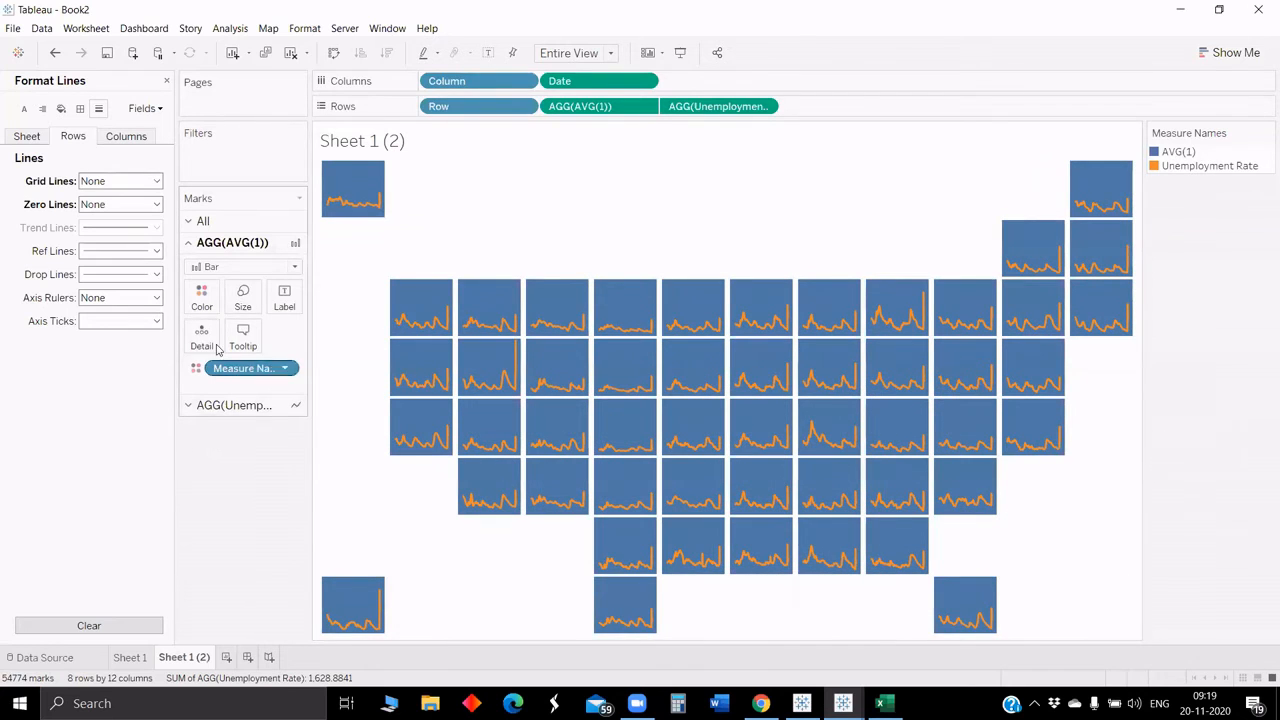
Step: On the duplicated sheet, change the unemployment rate marks to Area and close the format pane
{"action": "left_click", "coordinate": [215, 405]}
{"action": "left_click", "coordinate": [213, 289]}
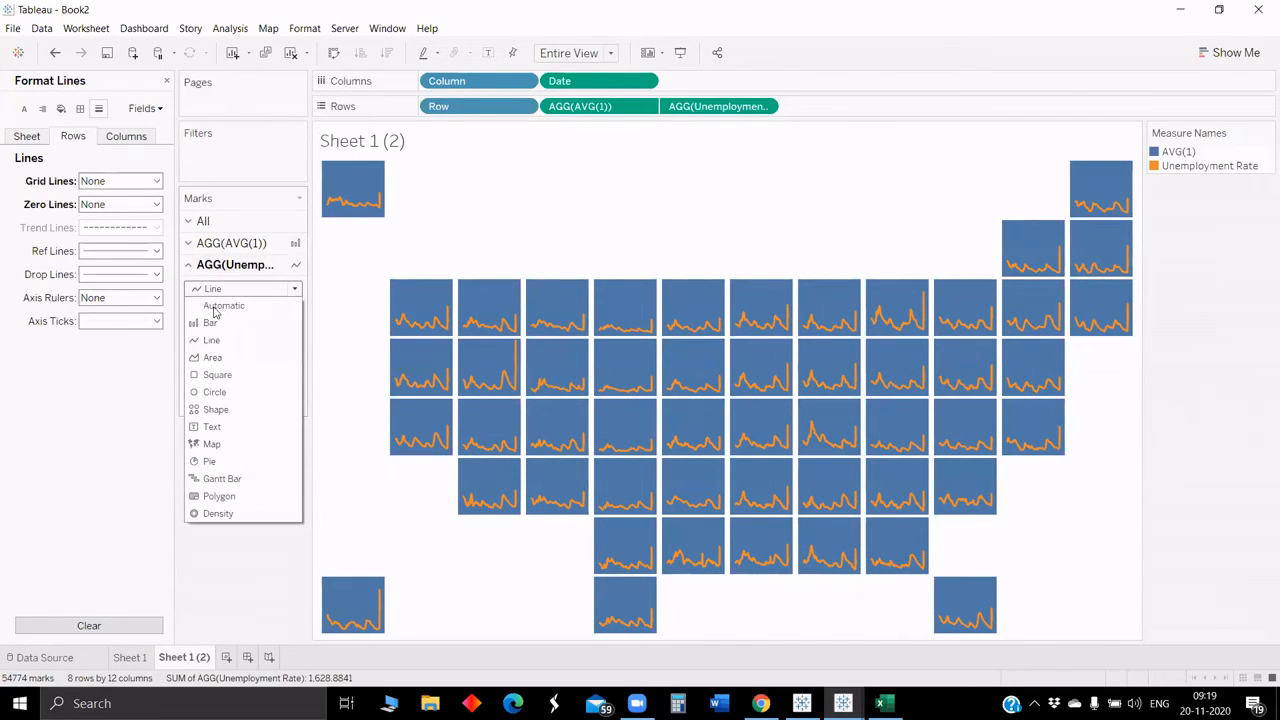
{"action": "left_click", "coordinate": [212, 357]}
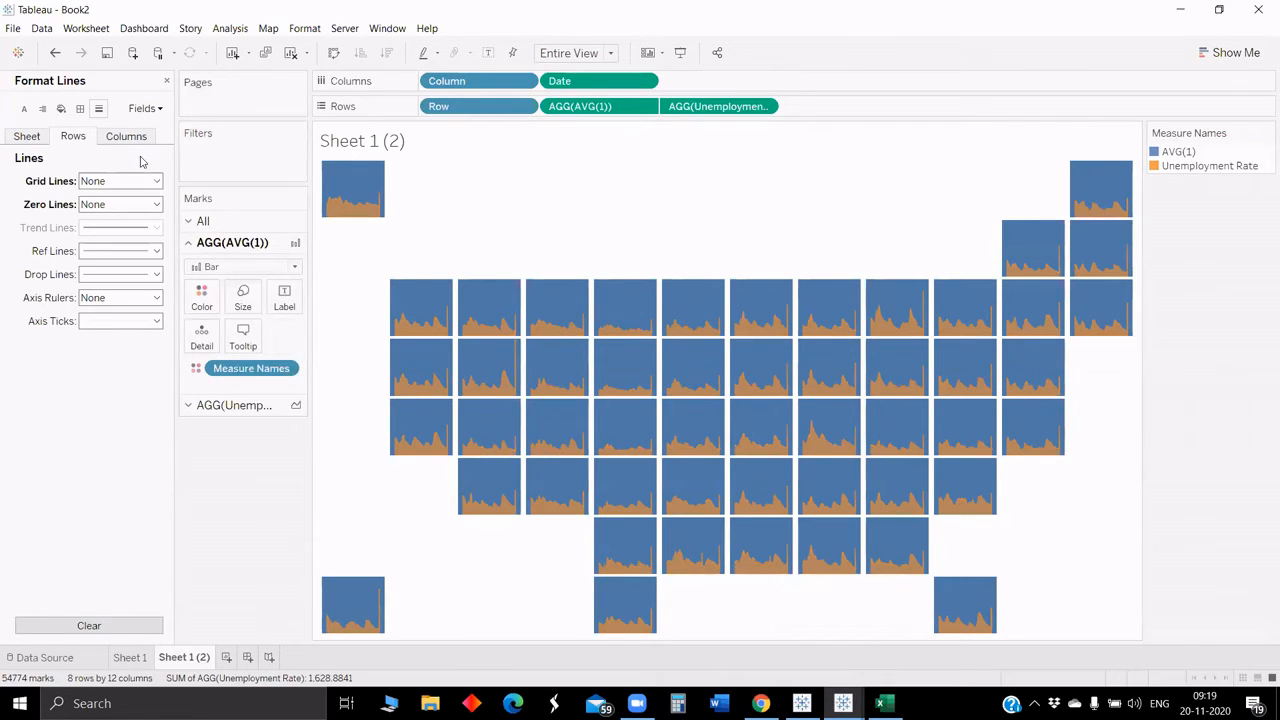
{"action": "left_click", "coordinate": [167, 83]}
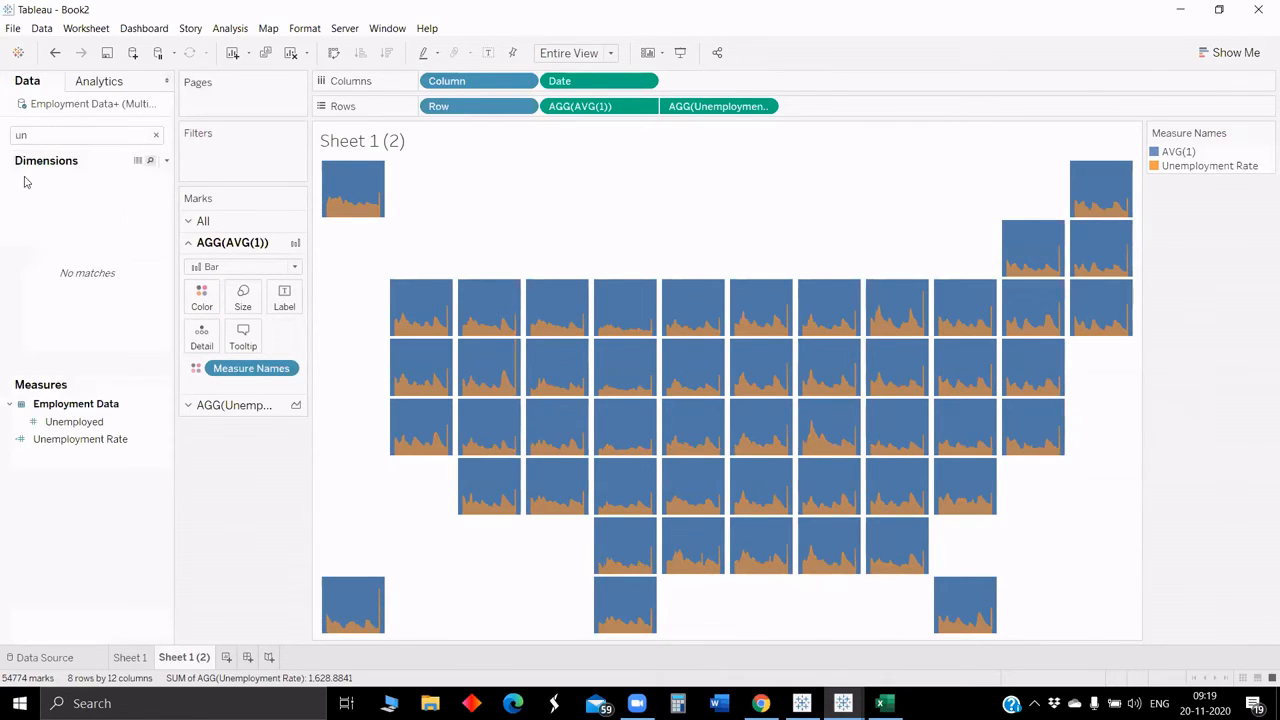
Step: Clear the data pane search and switch back to Sheet 1
{"action": "left_click", "coordinate": [45, 138]}
{"action": "key", "text": "BackSpace"}
{"action": "key", "text": "BackSpace"}
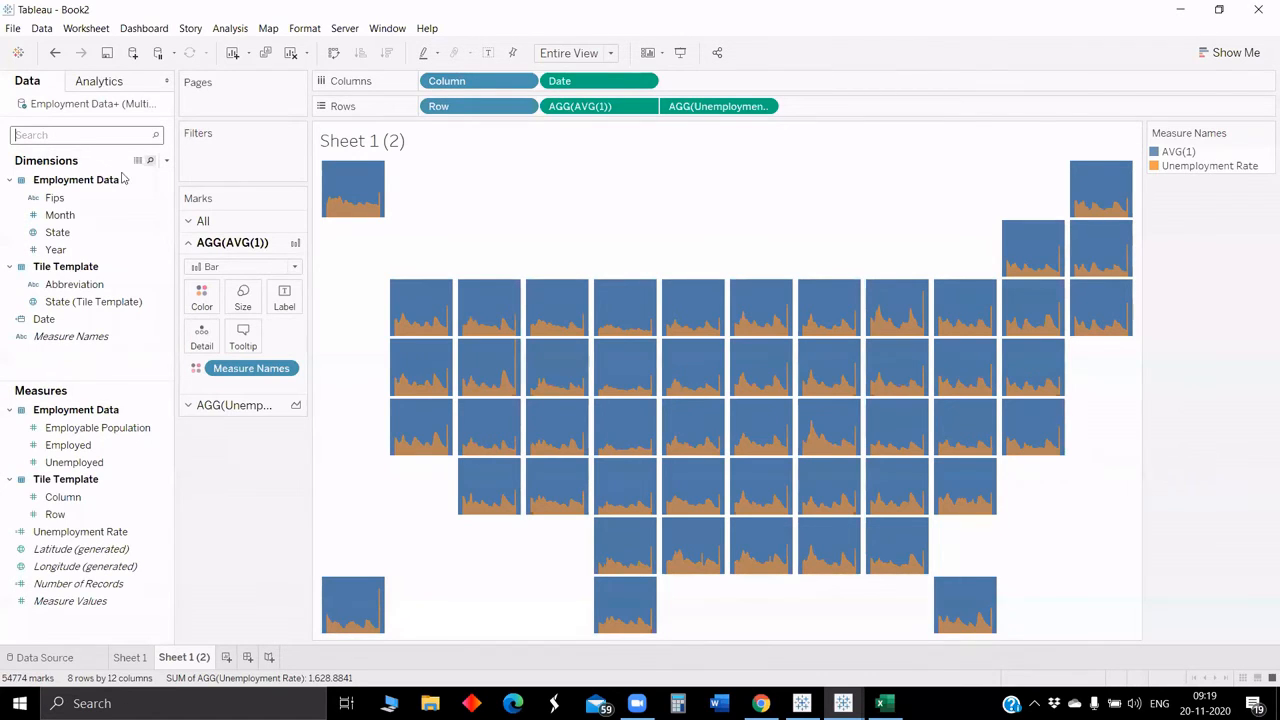
{"action": "left_click", "coordinate": [150, 463]}
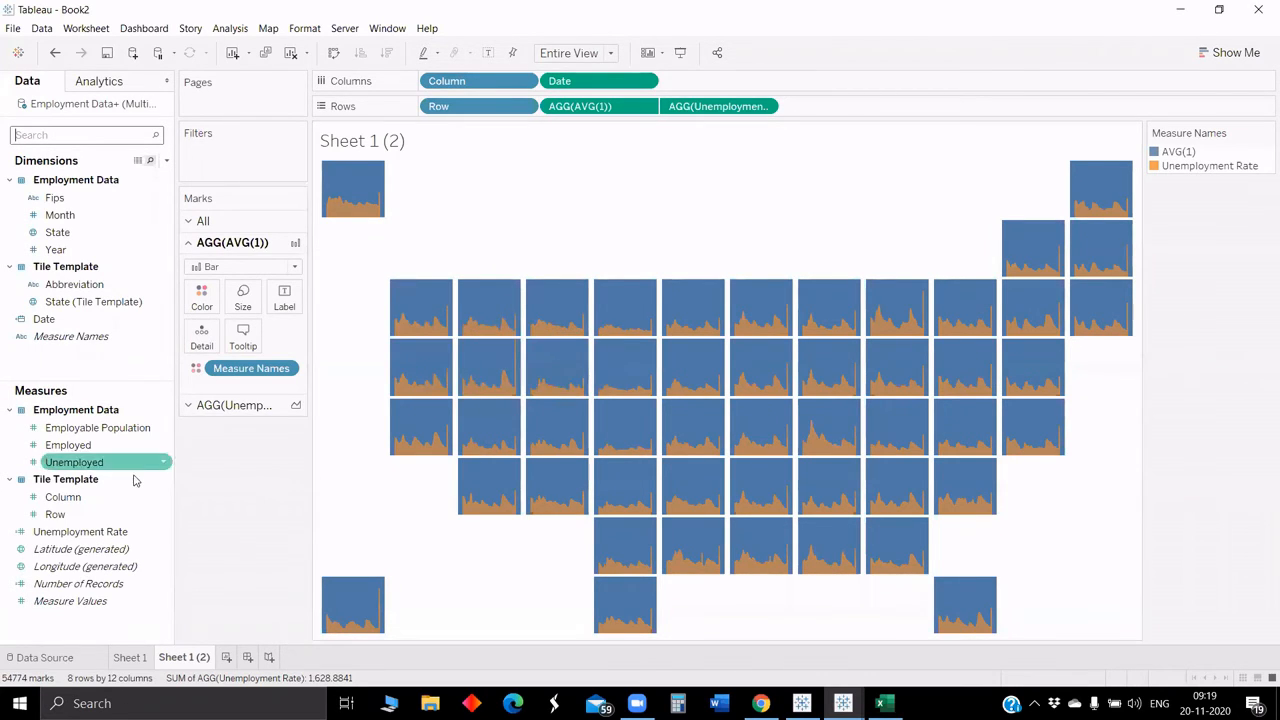
{"action": "left_click", "coordinate": [72, 286]}
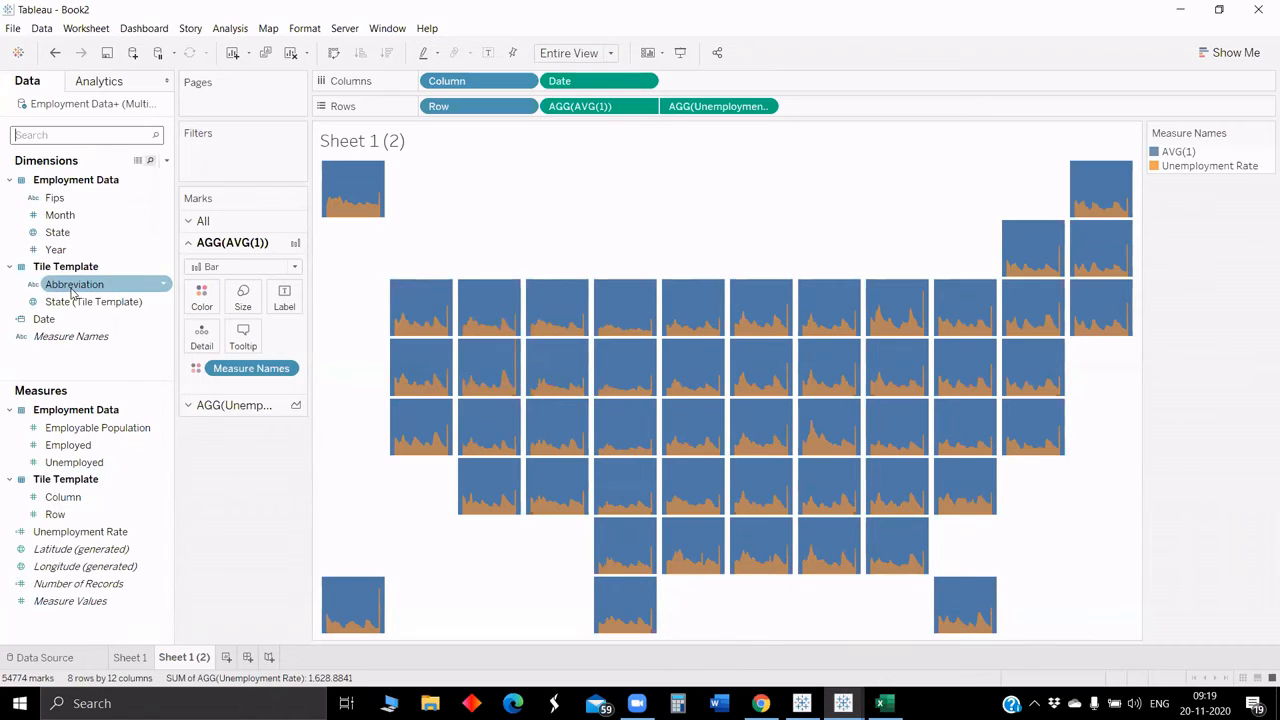
{"action": "left_click_drag", "start_coordinate": [72, 288], "coordinate": [100, 355]}
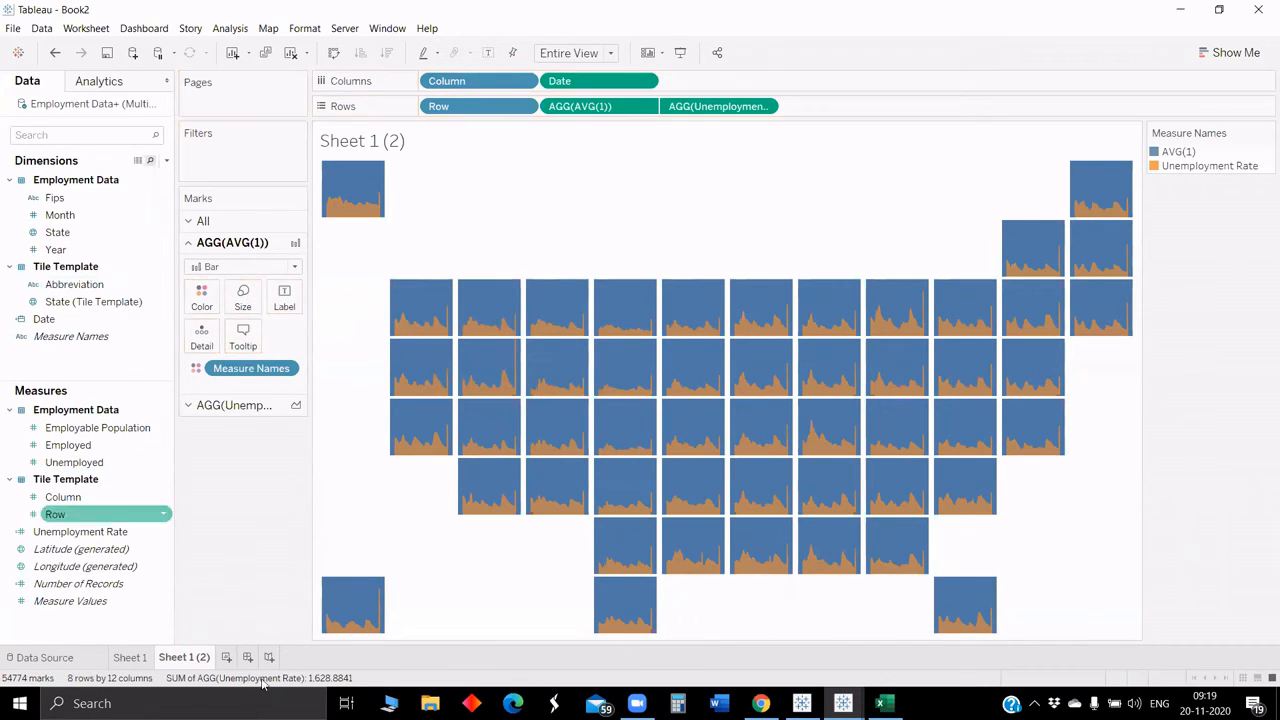
{"action": "left_click", "coordinate": [129, 657]}
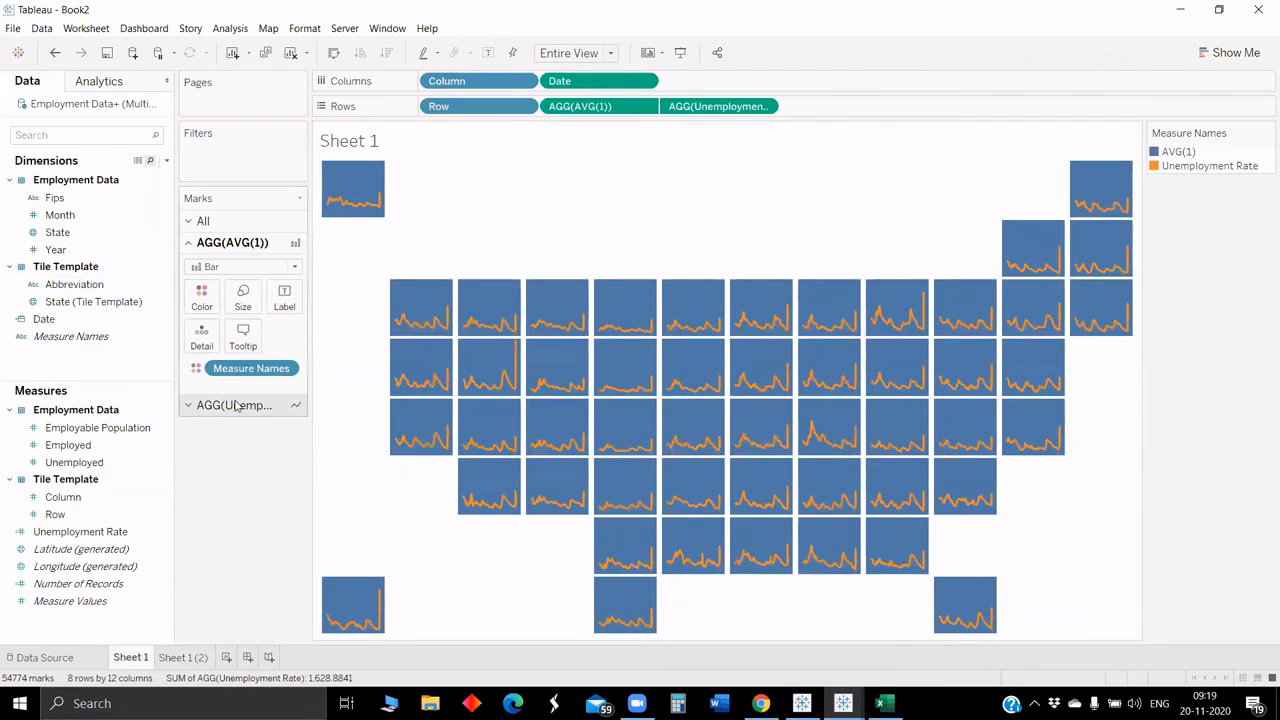
Step: Search the data pane for abb and add Abbreviation as the label of the unemployment rate marks
{"action": "left_click", "coordinate": [29, 136]}
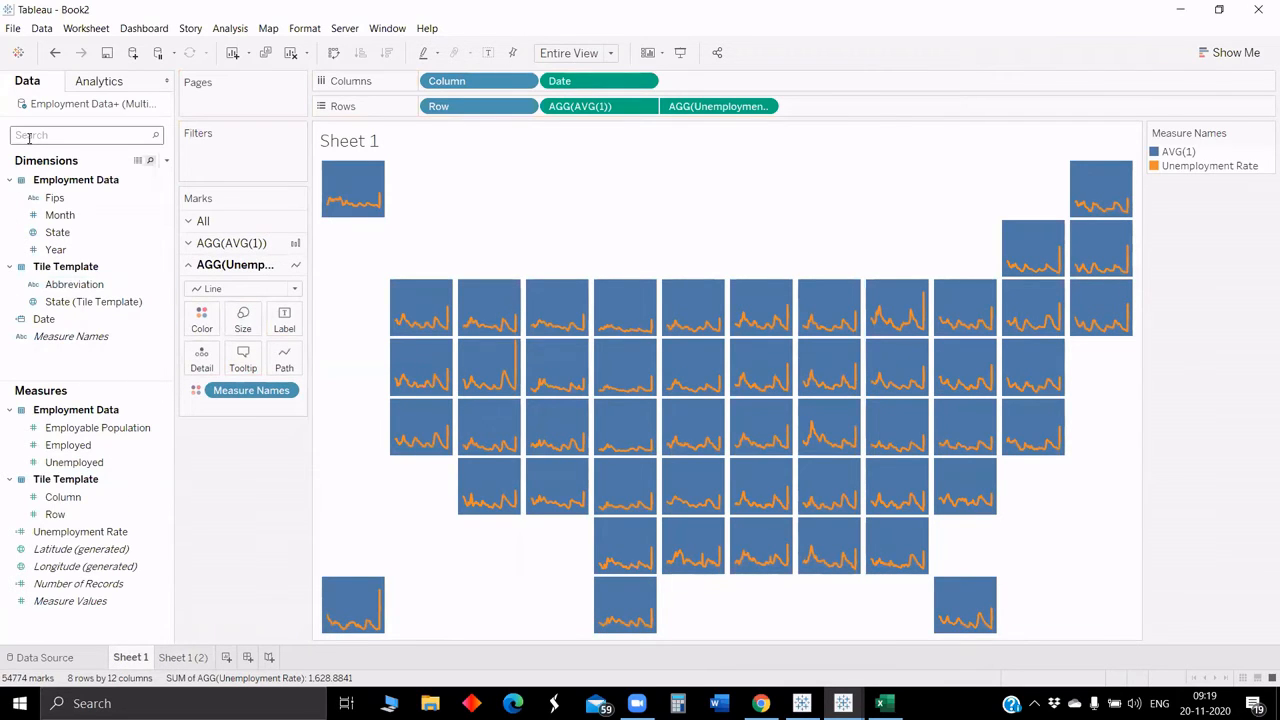
{"action": "type", "text": "abb"}
{"action": "left_click_drag", "start_coordinate": [70, 197], "coordinate": [280, 333]}
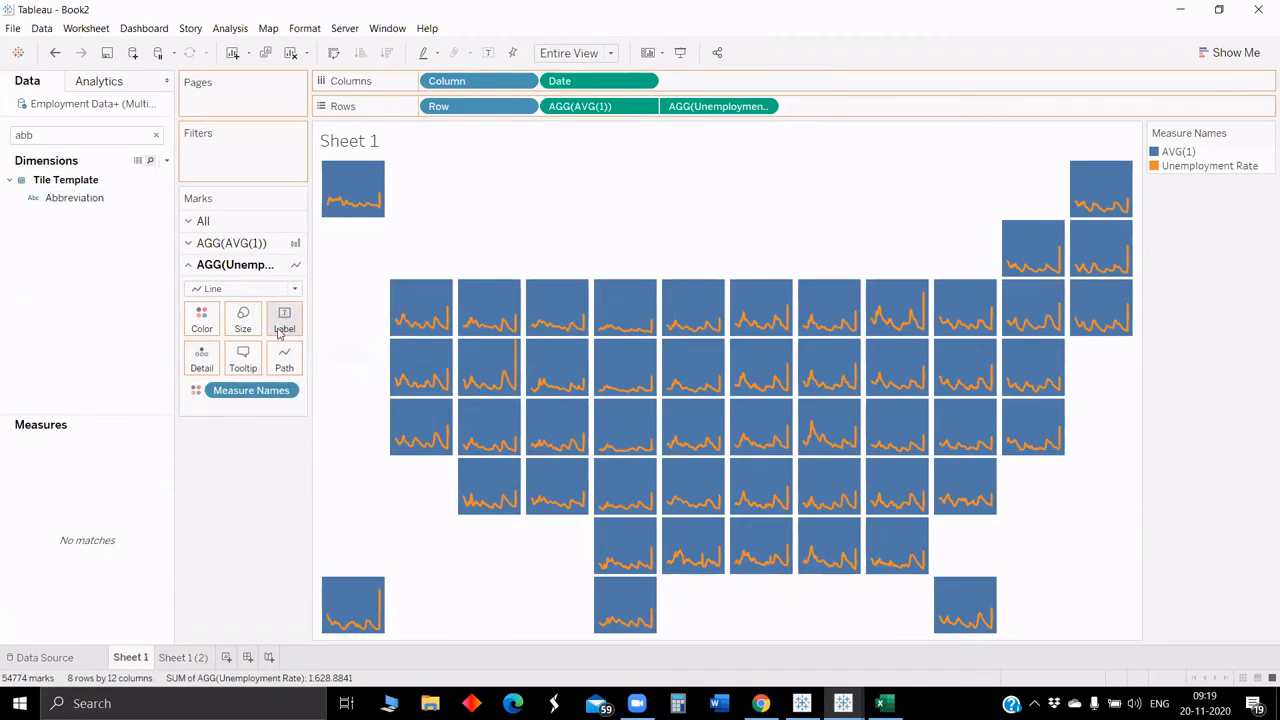
{"action": "left_click", "coordinate": [283, 305]}
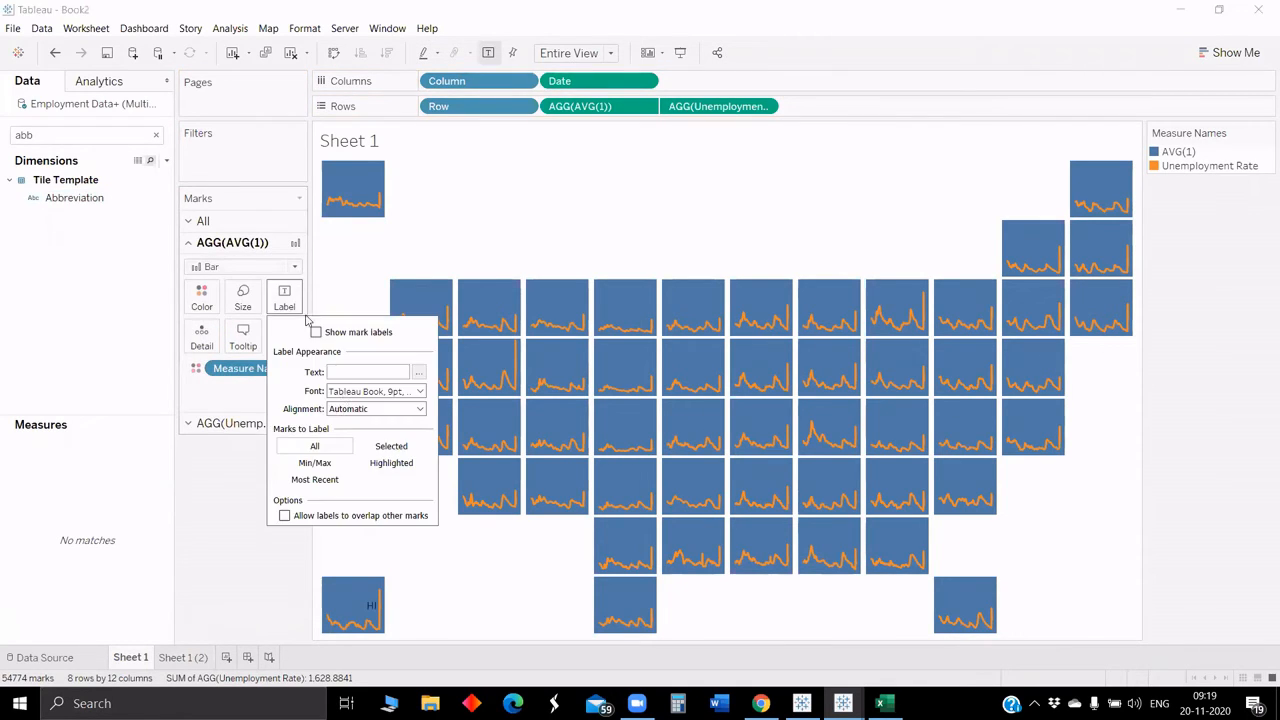
{"action": "left_click", "coordinate": [238, 432]}
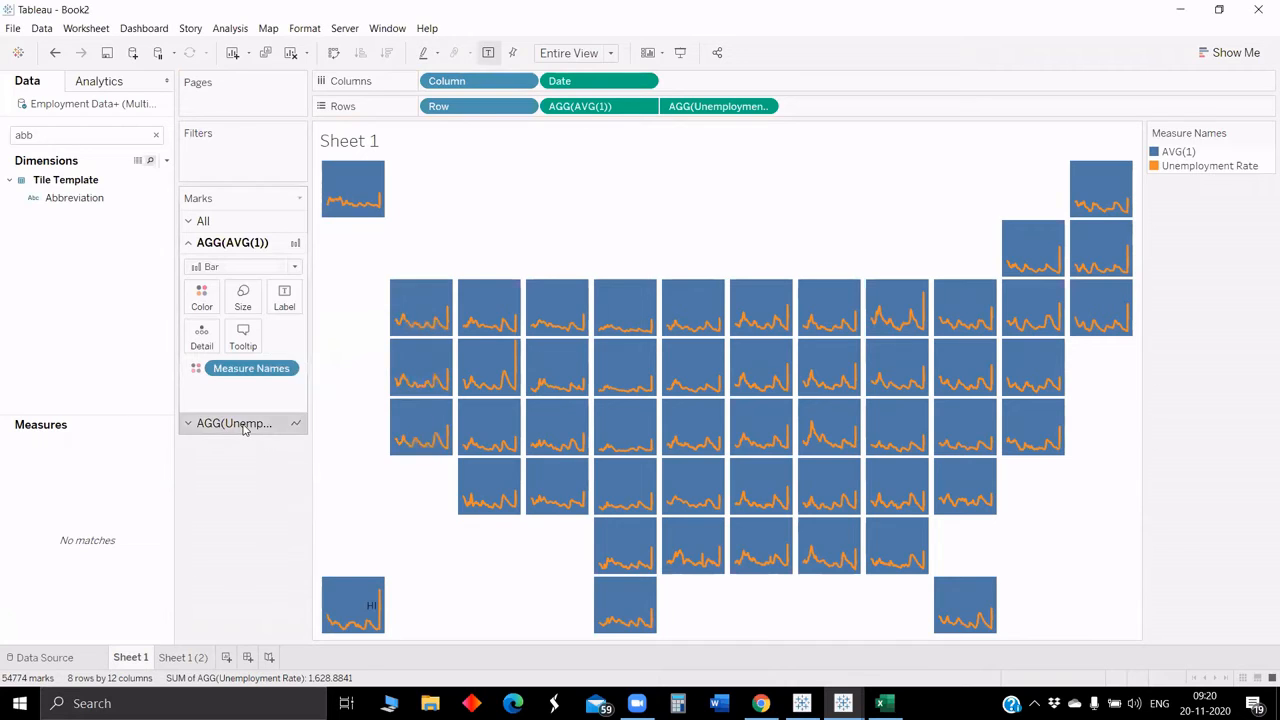
{"action": "left_click", "coordinate": [239, 428]}
{"action": "left_click", "coordinate": [288, 333]}
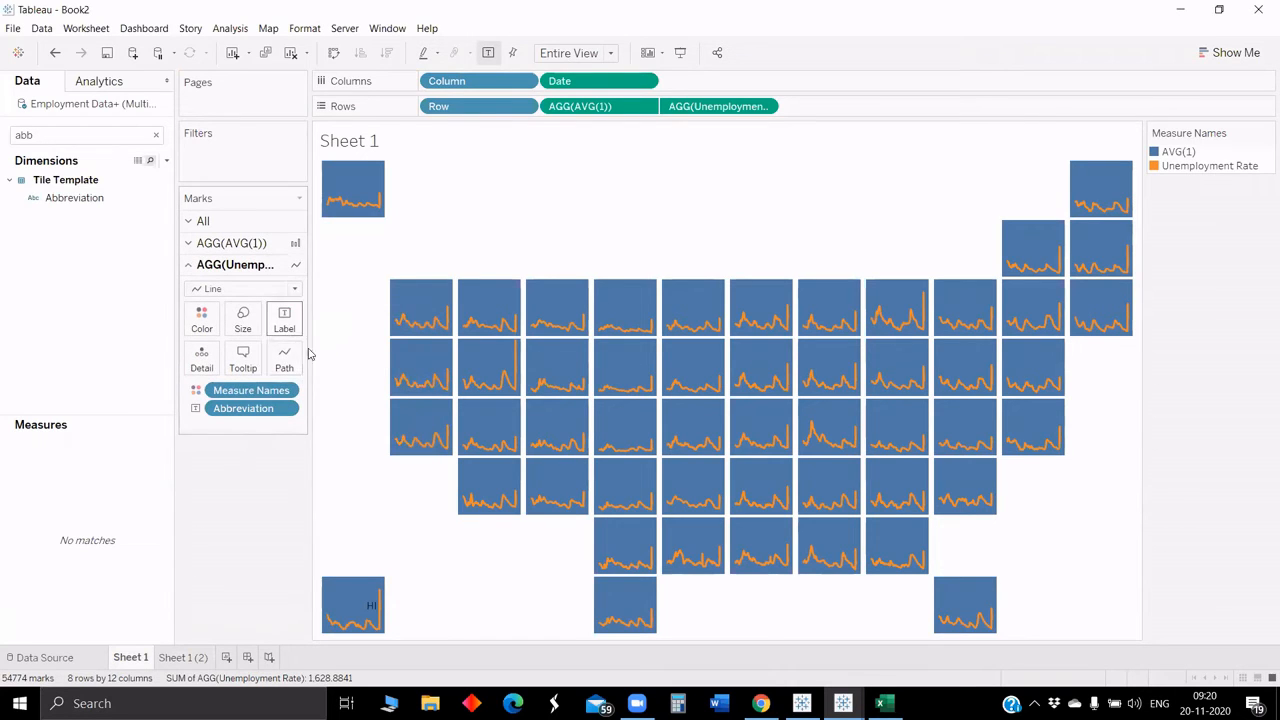
Step: Label only line ends, keeping overlap allowed and labelling just the start of each line
{"action": "left_click", "coordinate": [325, 505]}
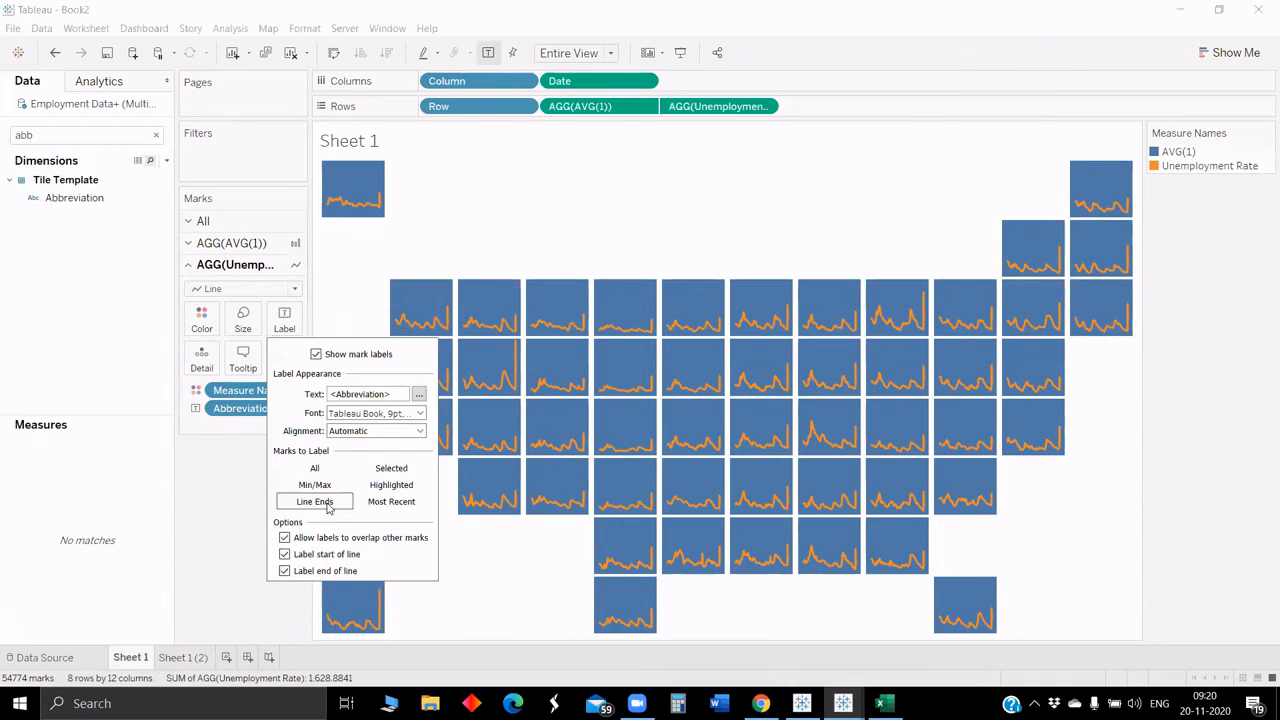
{"action": "left_click", "coordinate": [284, 537]}
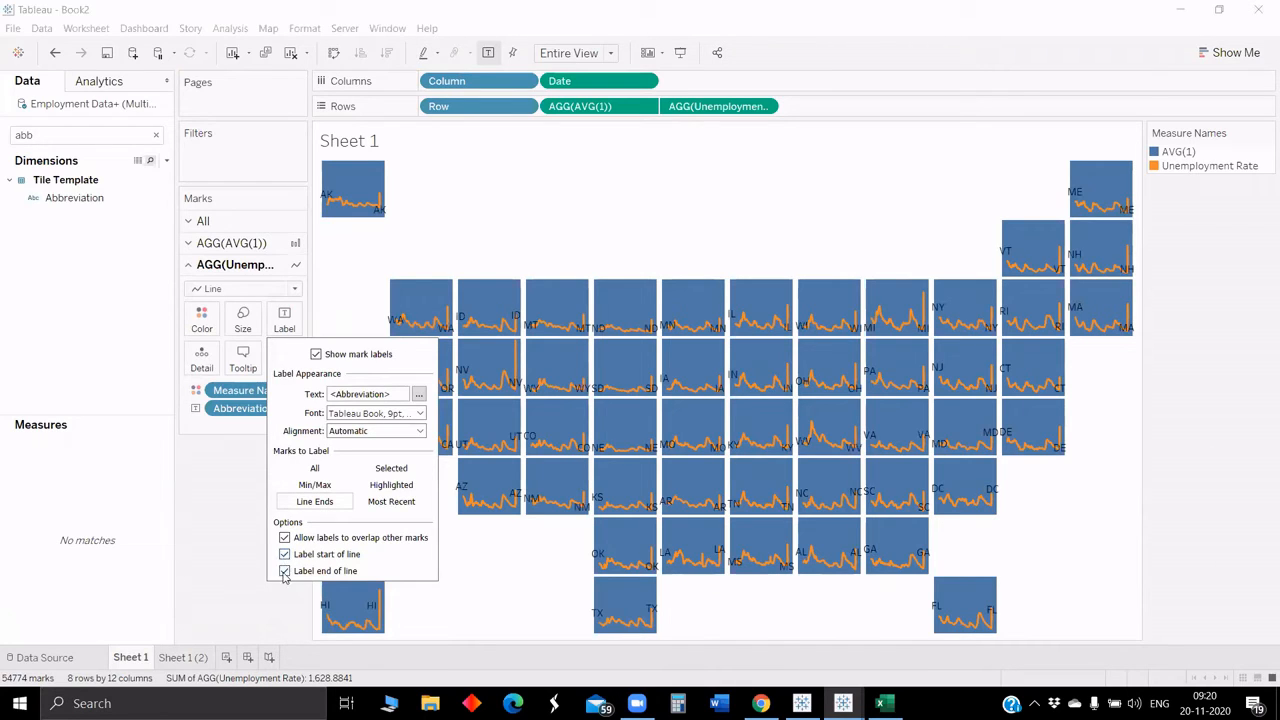
{"action": "left_click", "coordinate": [284, 571]}
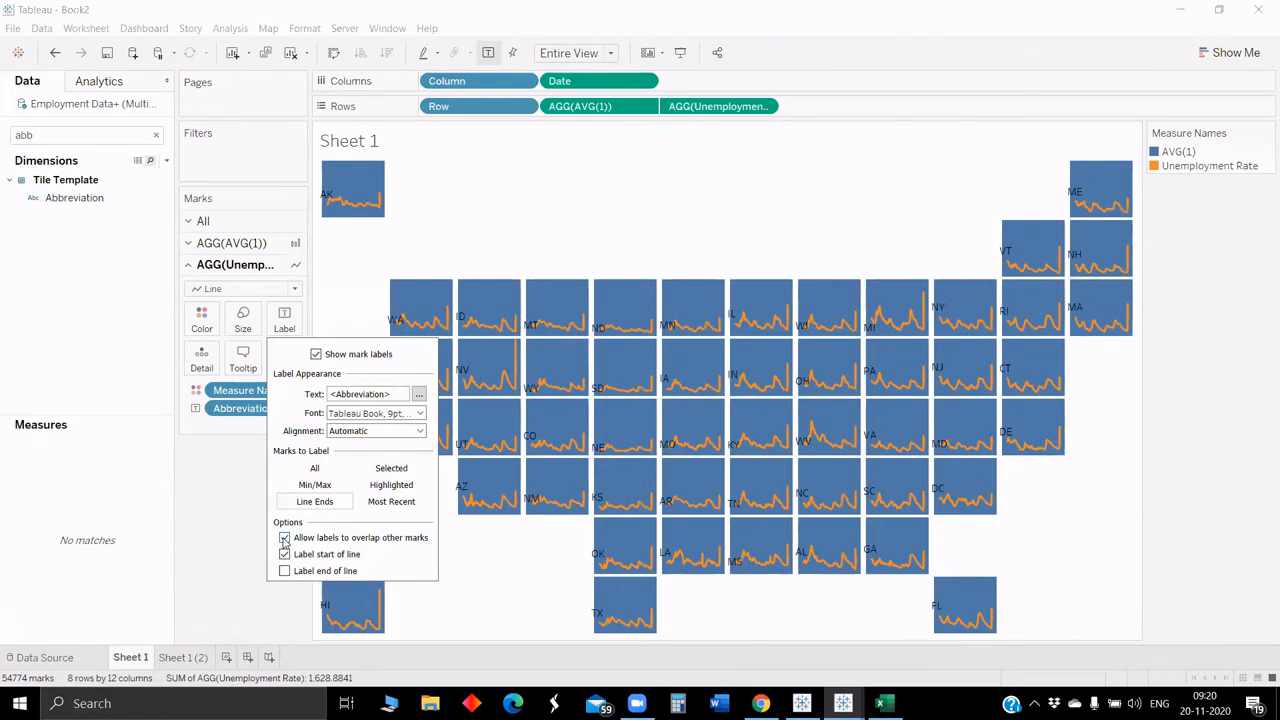
Step: Set the abbreviation label alignment to Top
{"action": "left_click", "coordinate": [368, 431]}
{"action": "left_click", "coordinate": [384, 552]}
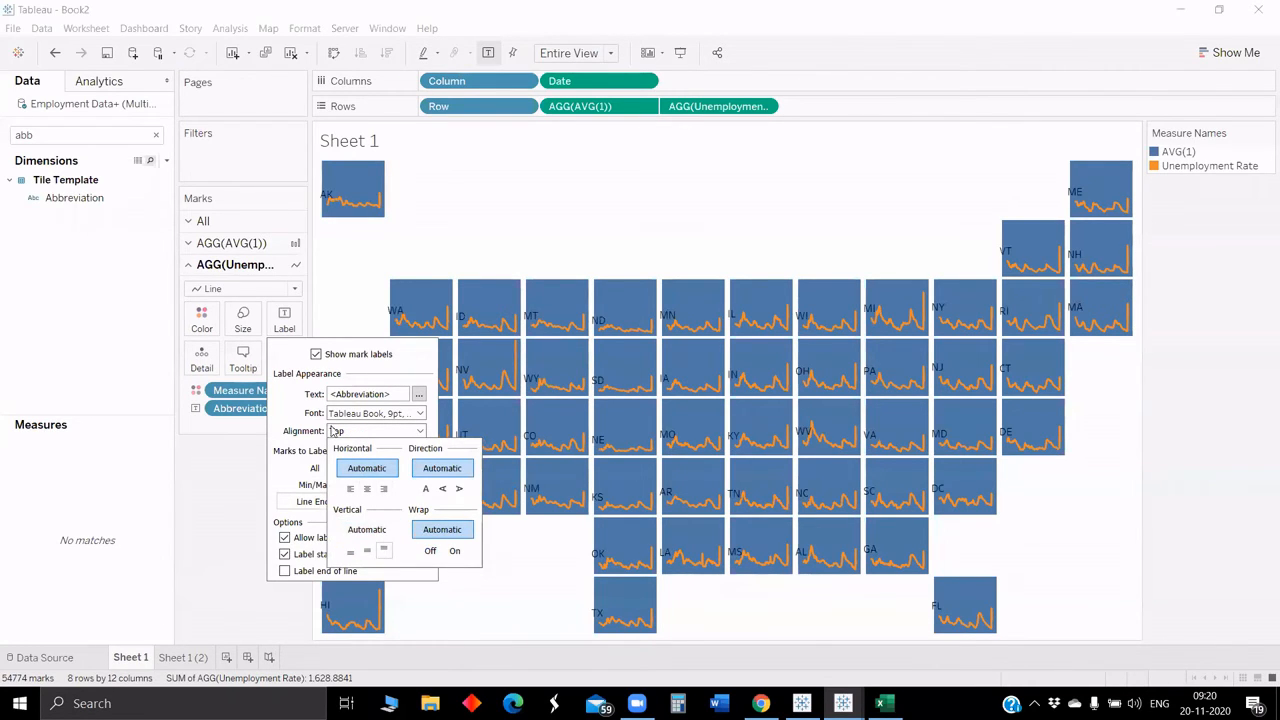
{"action": "left_click", "coordinate": [416, 395]}
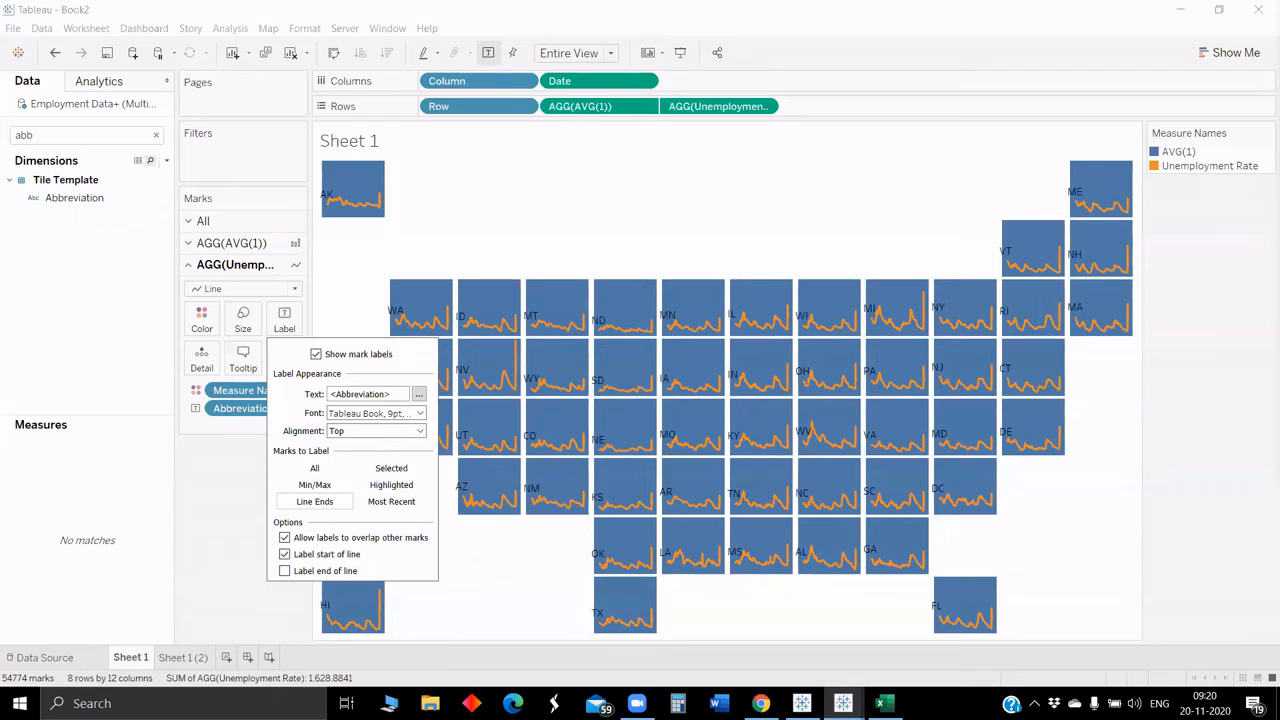
Step: Edit the label text and set the abbreviation font color to light grey, then apply
{"action": "left_click", "coordinate": [419, 394]}
{"action": "left_click_drag", "start_coordinate": [602, 150], "coordinate": [469, 118]}
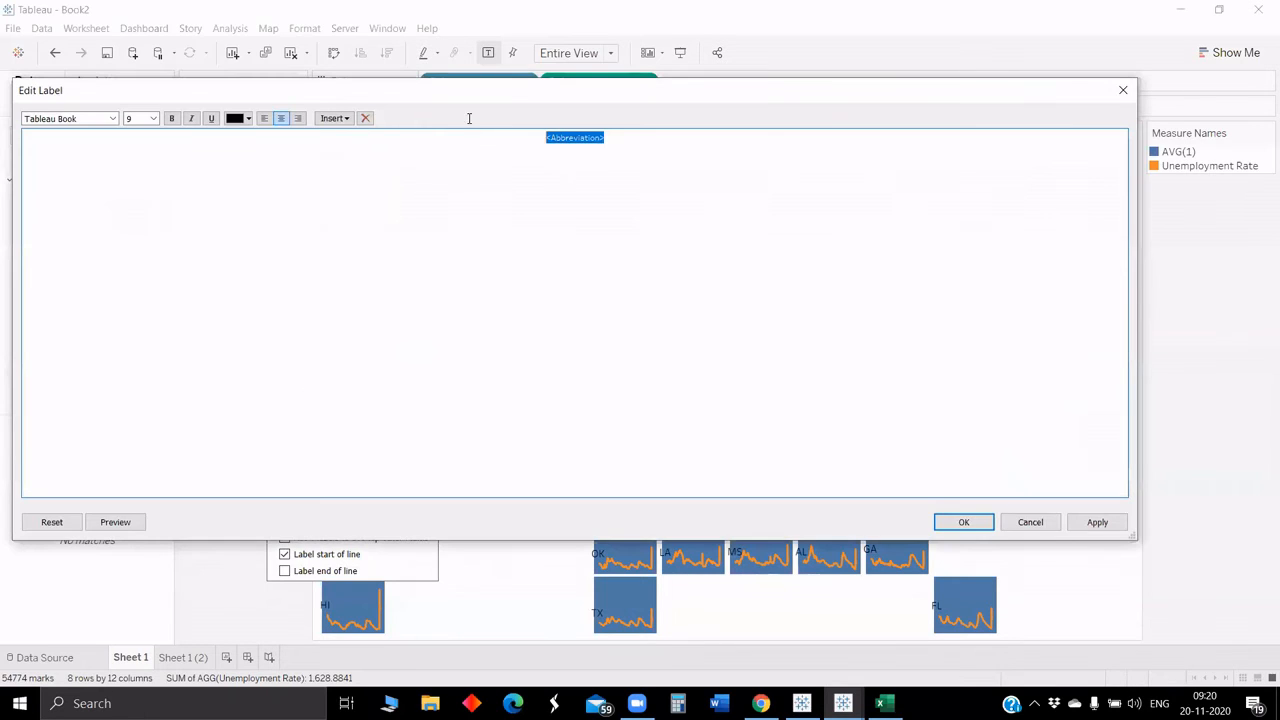
{"action": "left_click", "coordinate": [248, 119]}
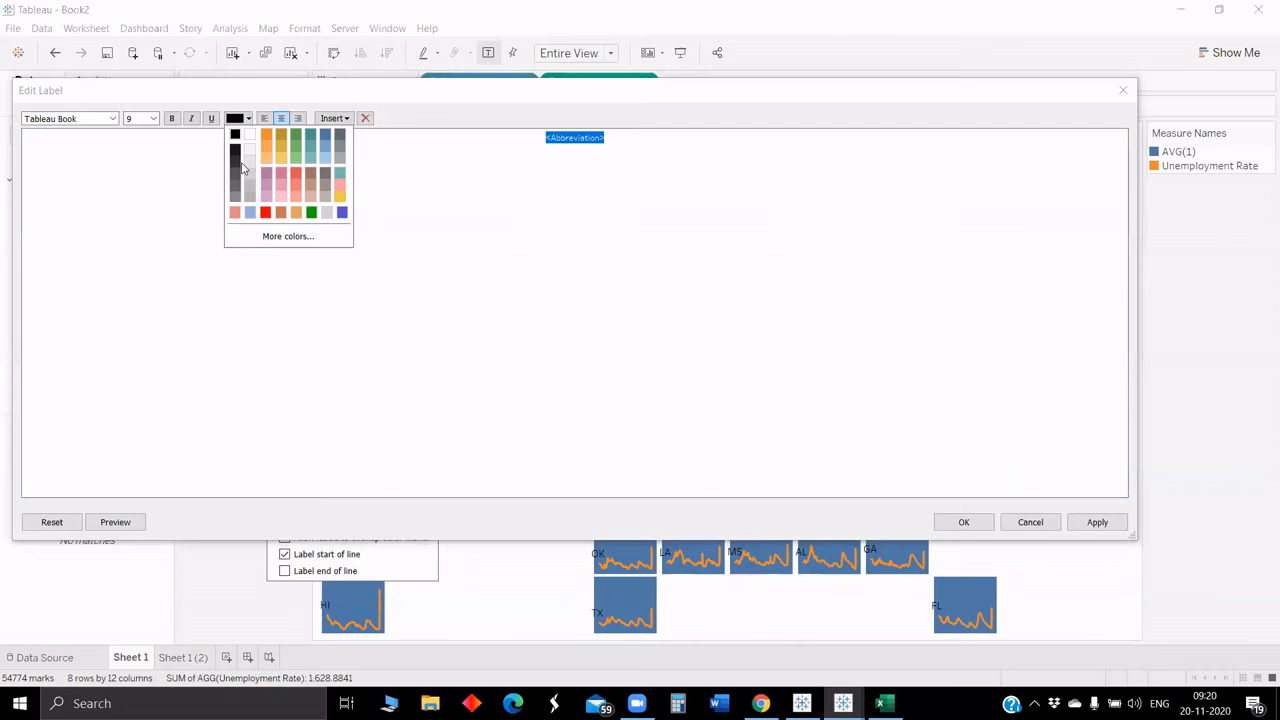
{"action": "left_click", "coordinate": [250, 162]}
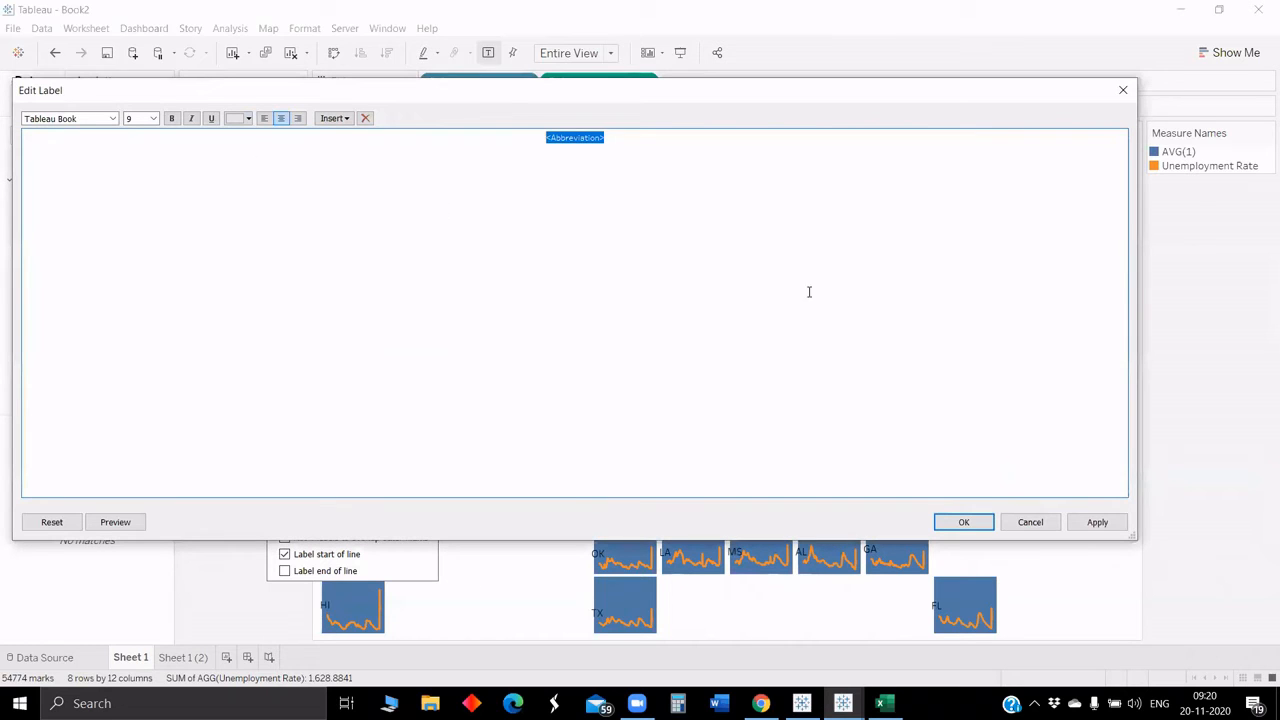
{"action": "left_click", "coordinate": [1080, 523]}
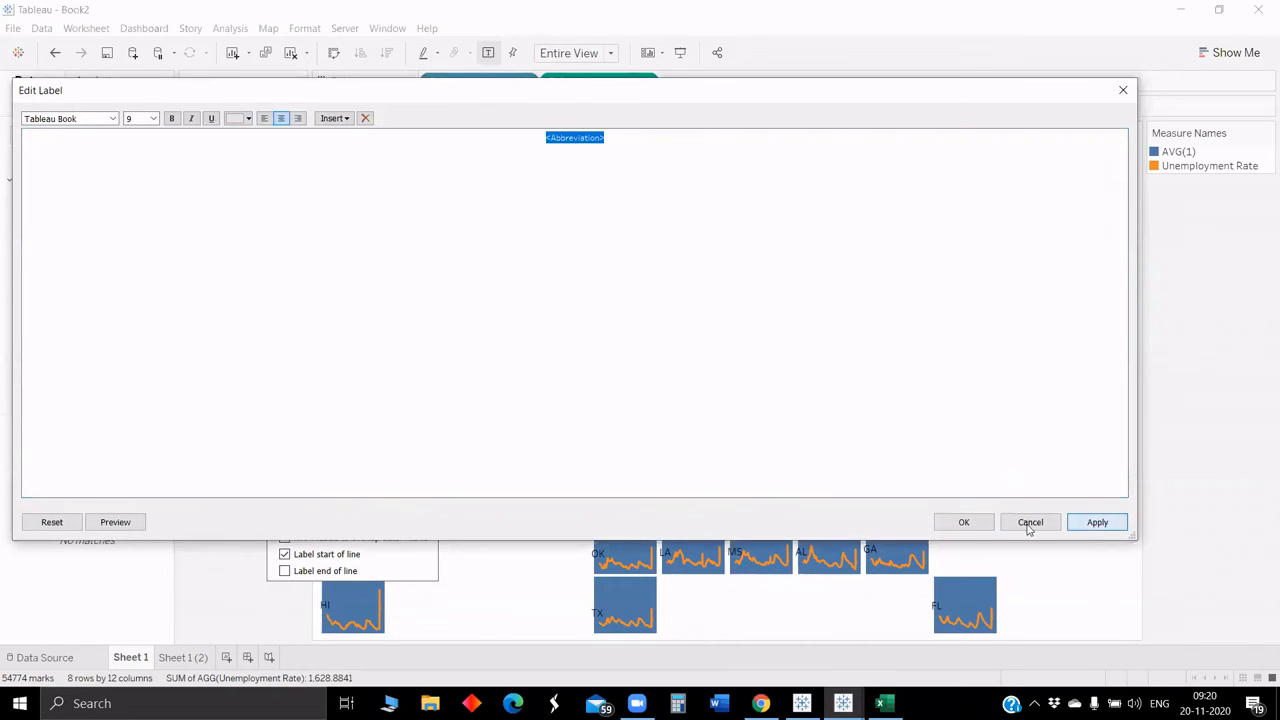
{"action": "left_click", "coordinate": [962, 522]}
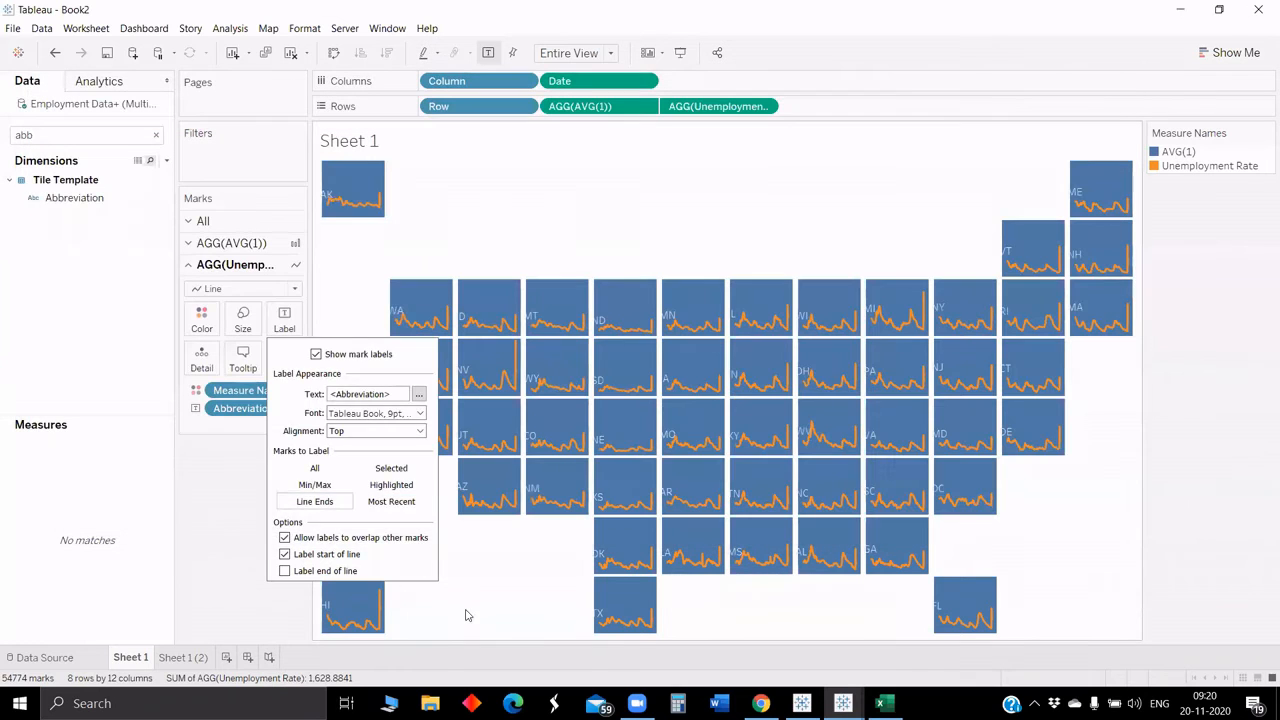
Step: Set the abbreviation label alignment to Top Right
{"action": "left_click", "coordinate": [465, 615]}
{"action": "left_click", "coordinate": [284, 318]}
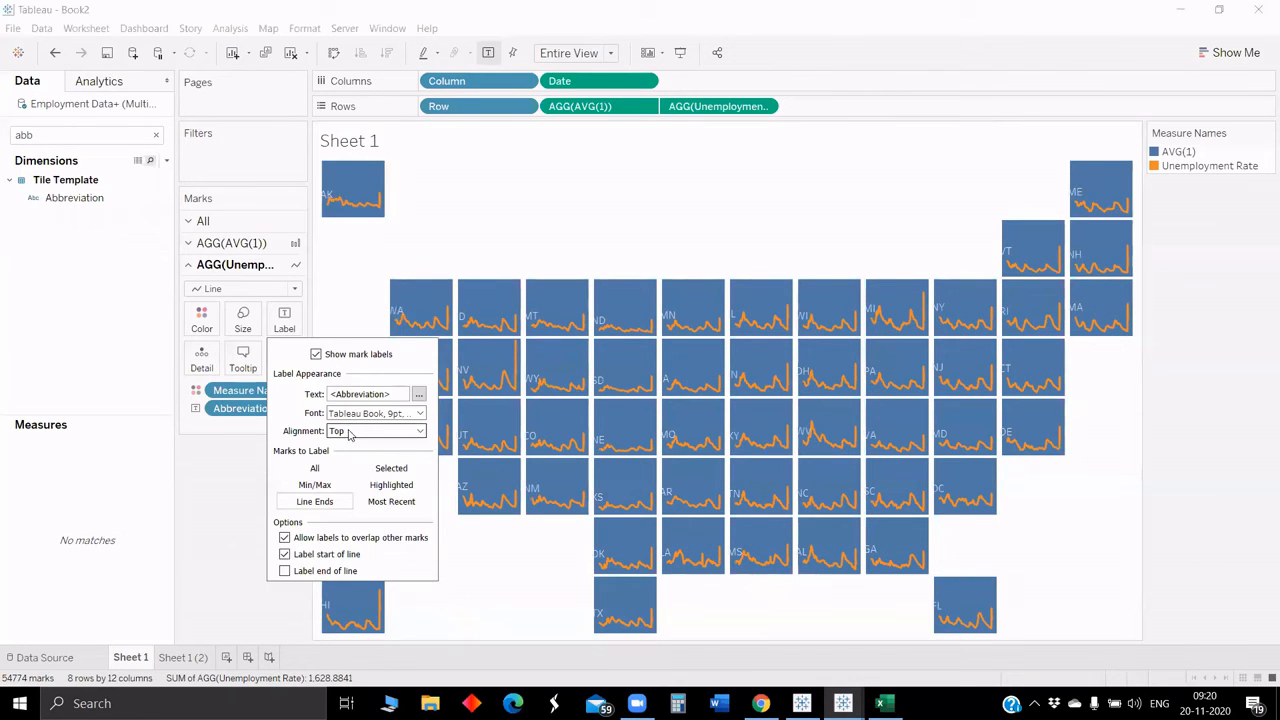
{"action": "left_click", "coordinate": [349, 434]}
{"action": "left_click", "coordinate": [367, 489]}
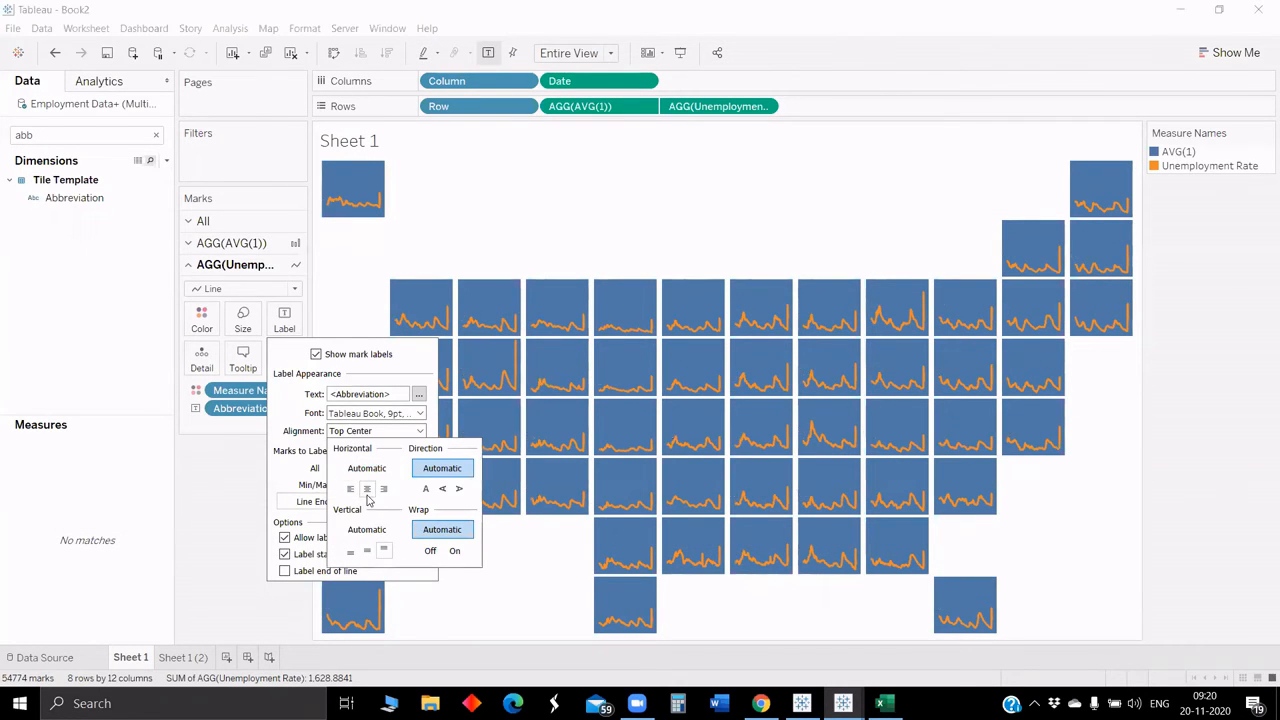
{"action": "left_click", "coordinate": [383, 489]}
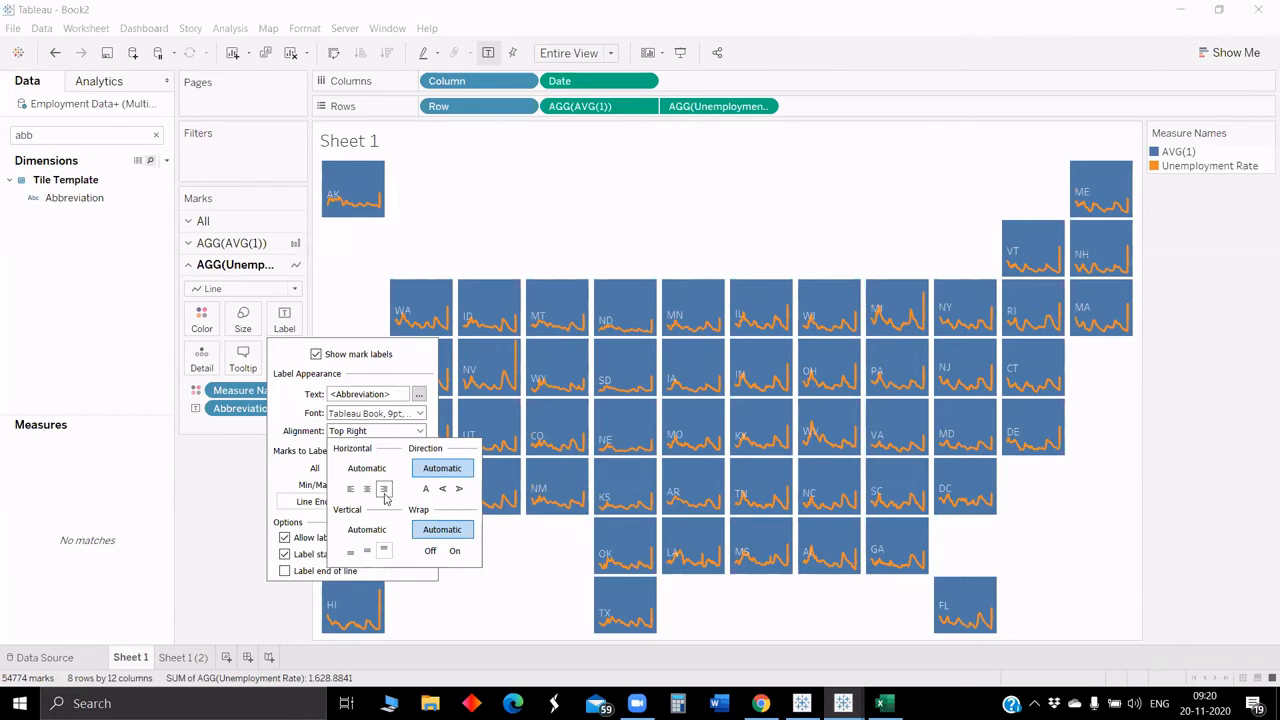
{"action": "left_click", "coordinate": [491, 587]}
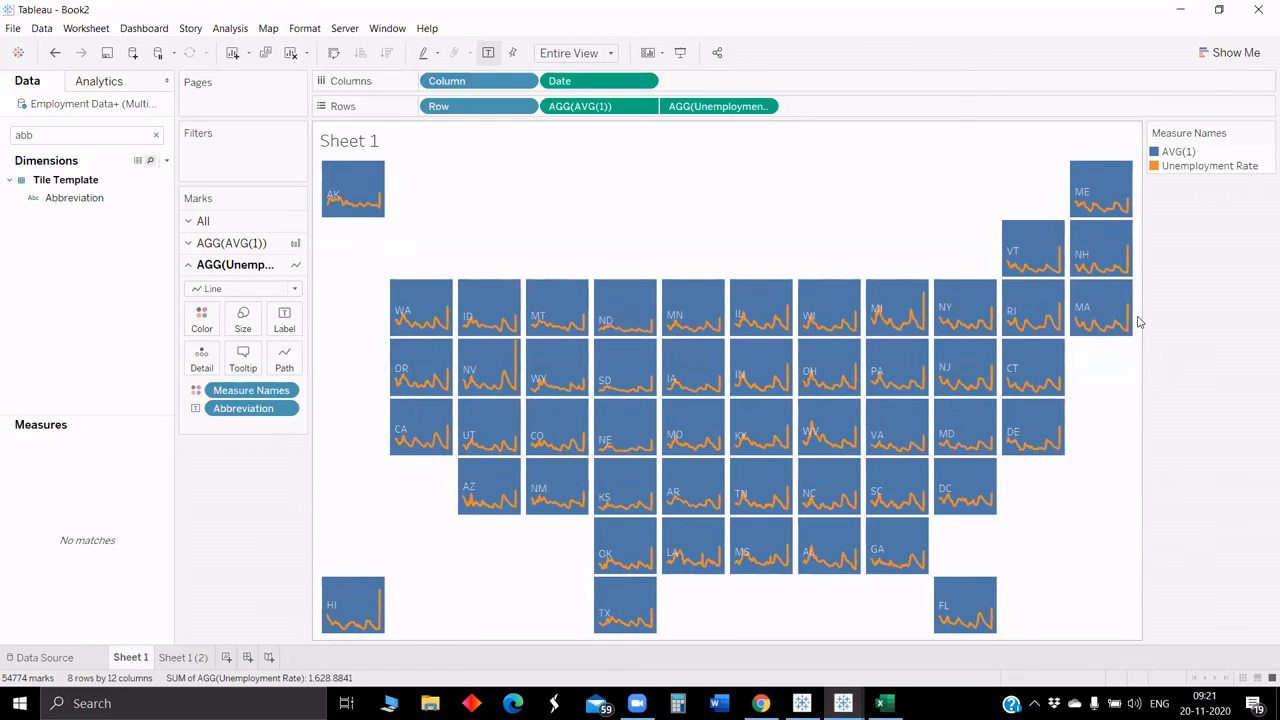
Step: Change the unemployment rate marks from Line to Bar
{"action": "mouse_move", "coordinate": [1113, 325]}
{"action": "mouse_move", "coordinate": [942, 430]}
{"action": "left_click", "coordinate": [240, 289]}
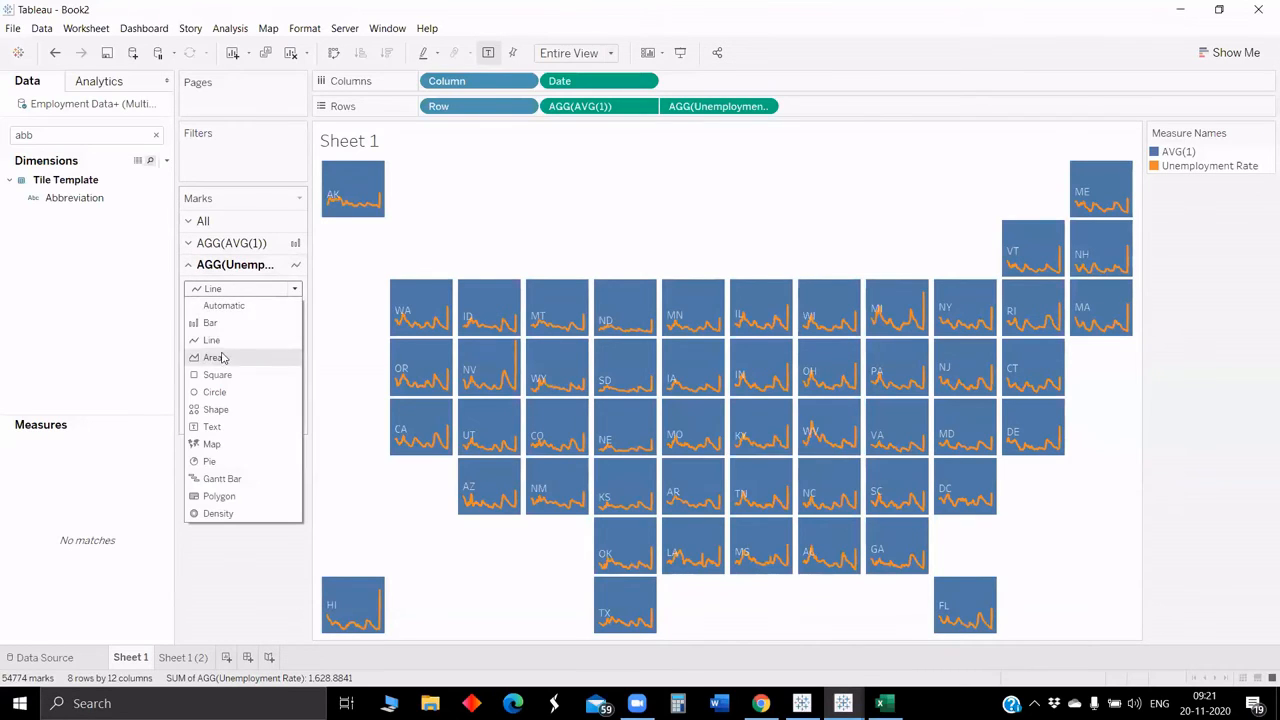
{"action": "left_click", "coordinate": [226, 323]}
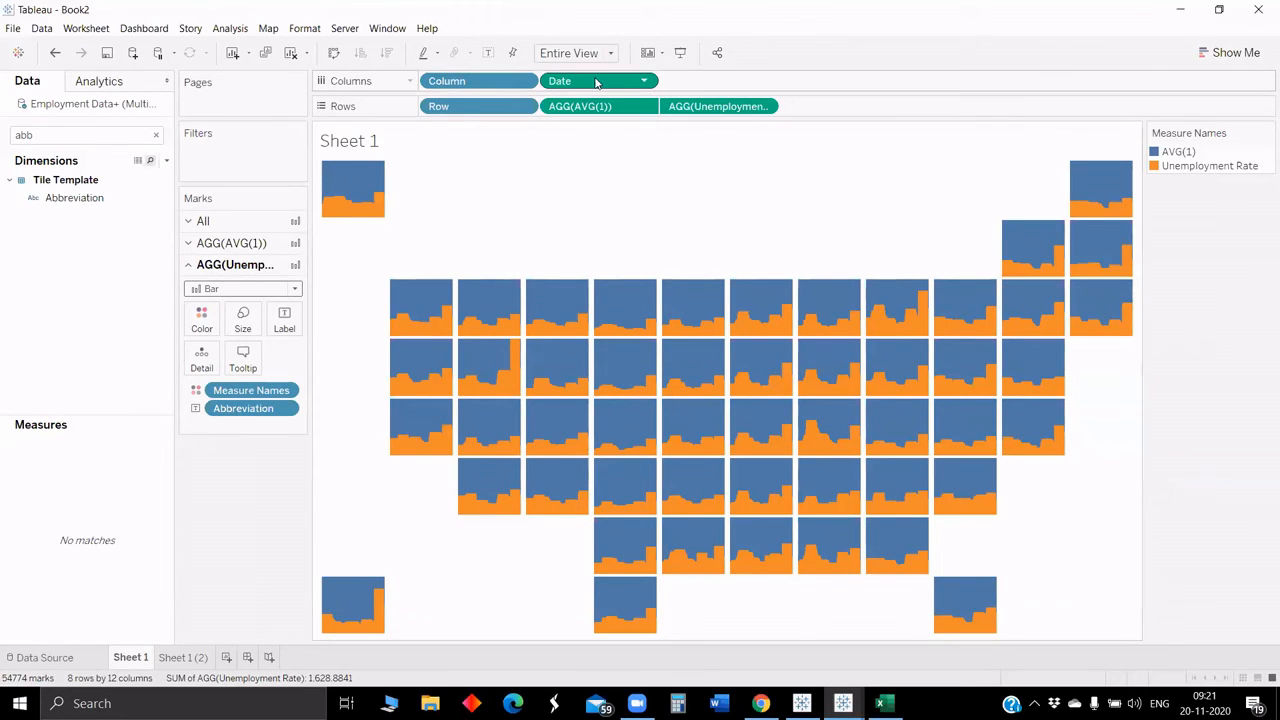
Step: Filter Date to a range of dates from 01-06-2017 to 01-09-2020
{"action": "left_click_drag", "start_coordinate": [595, 83], "coordinate": [240, 168]}
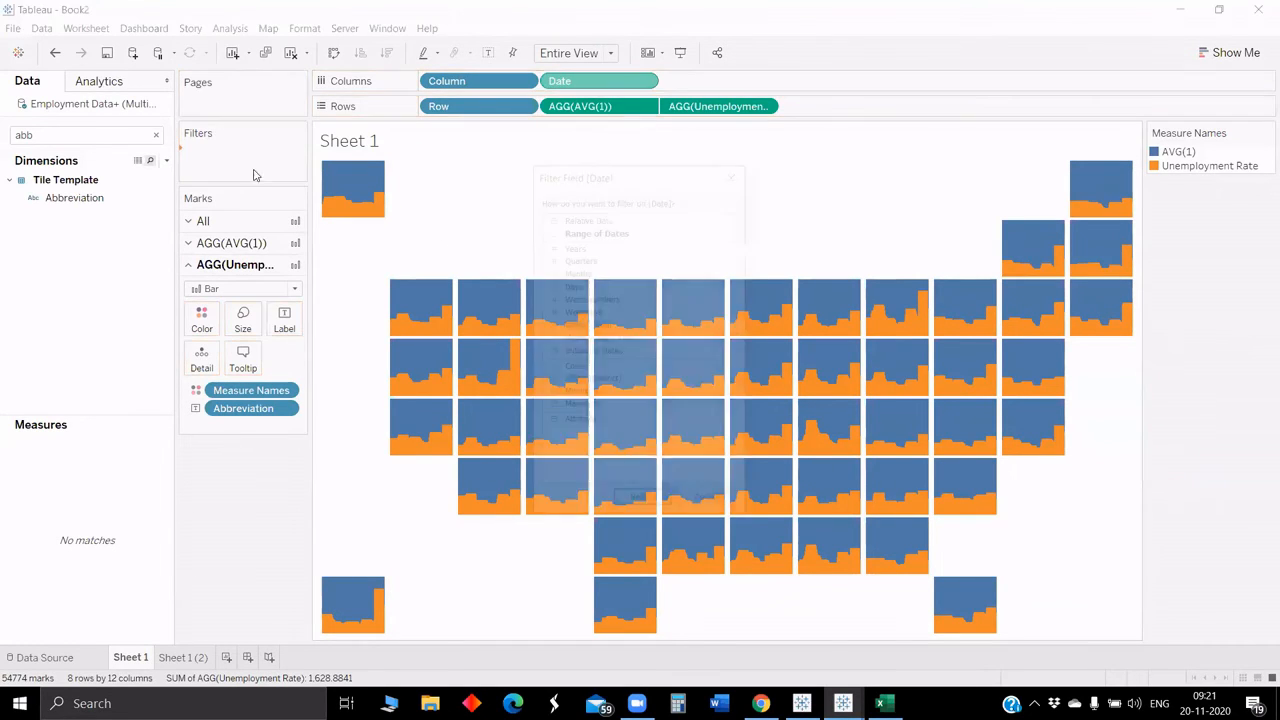
{"action": "left_click", "coordinate": [649, 232]}
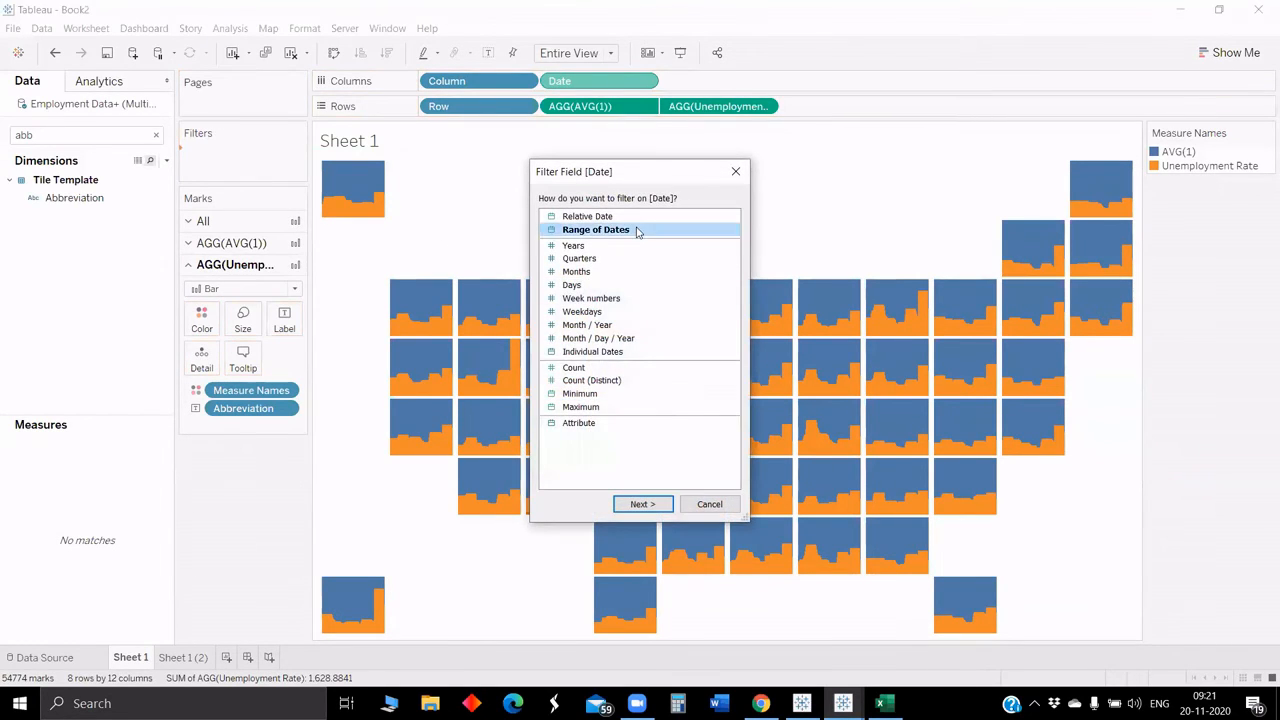
{"action": "left_click", "coordinate": [640, 503]}
{"action": "left_click_drag", "start_coordinate": [431, 364], "coordinate": [818, 365]}
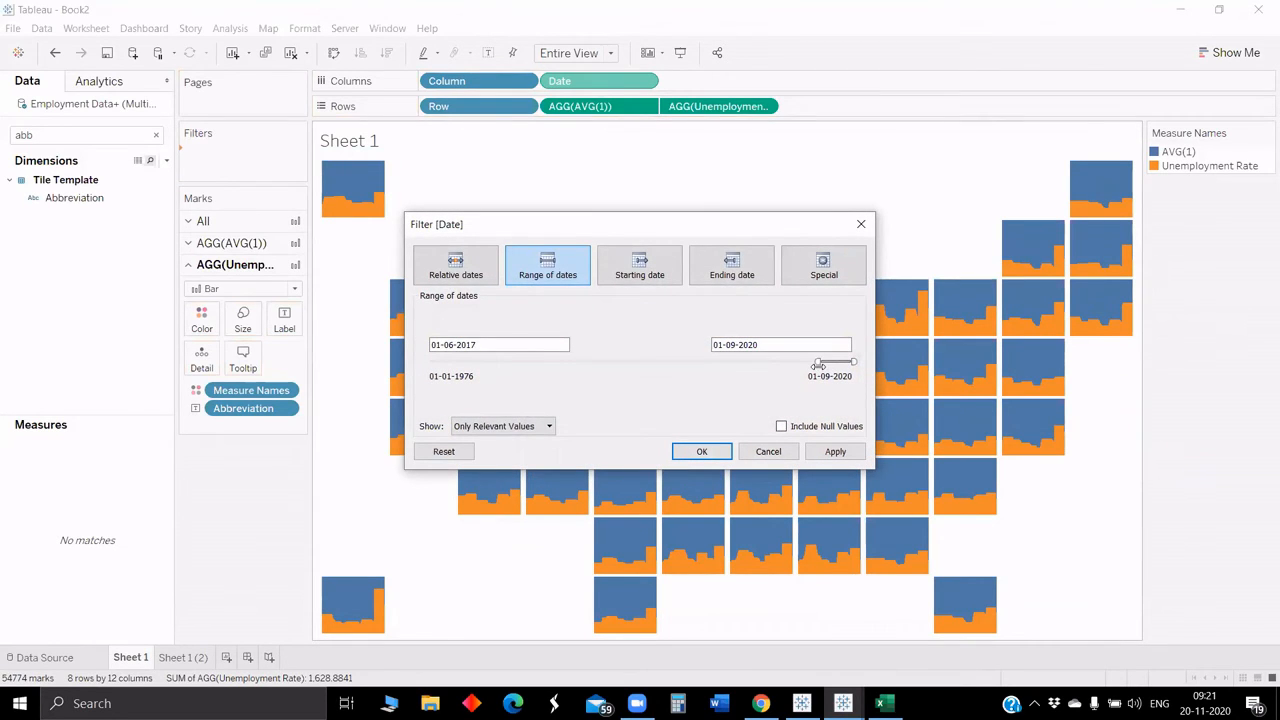
{"action": "left_click", "coordinate": [833, 452]}
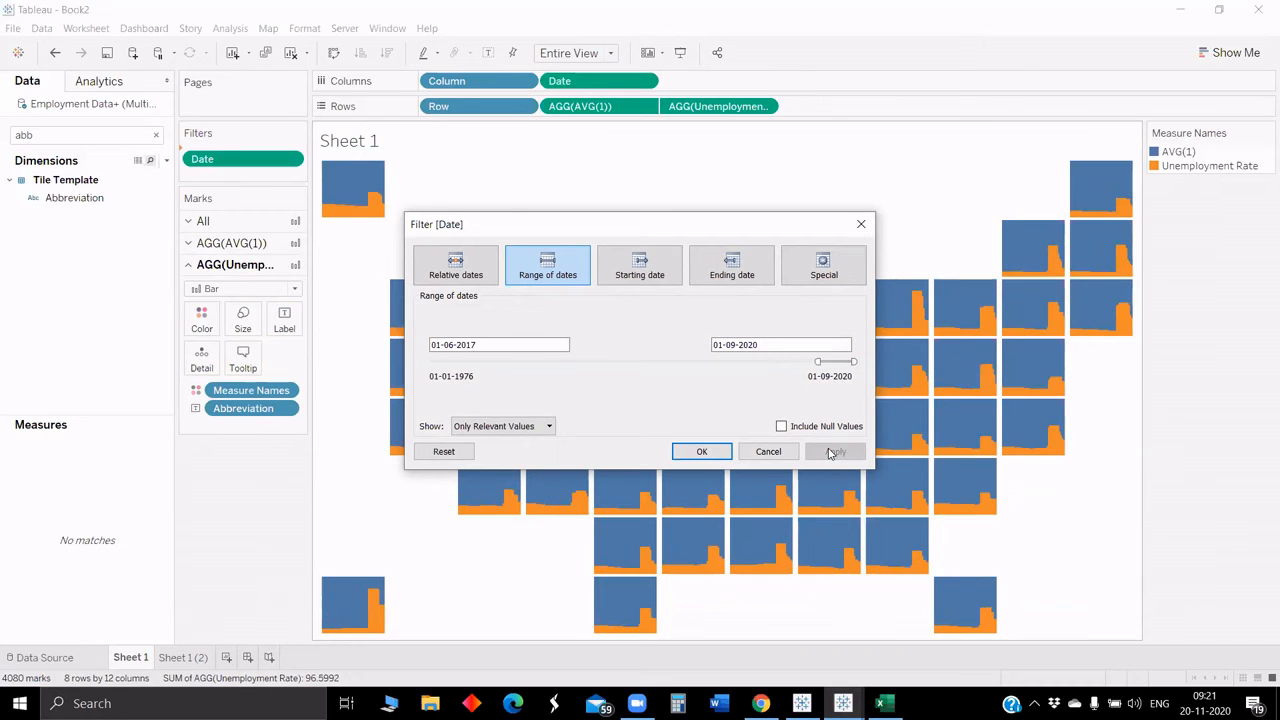
{"action": "left_click", "coordinate": [701, 451]}
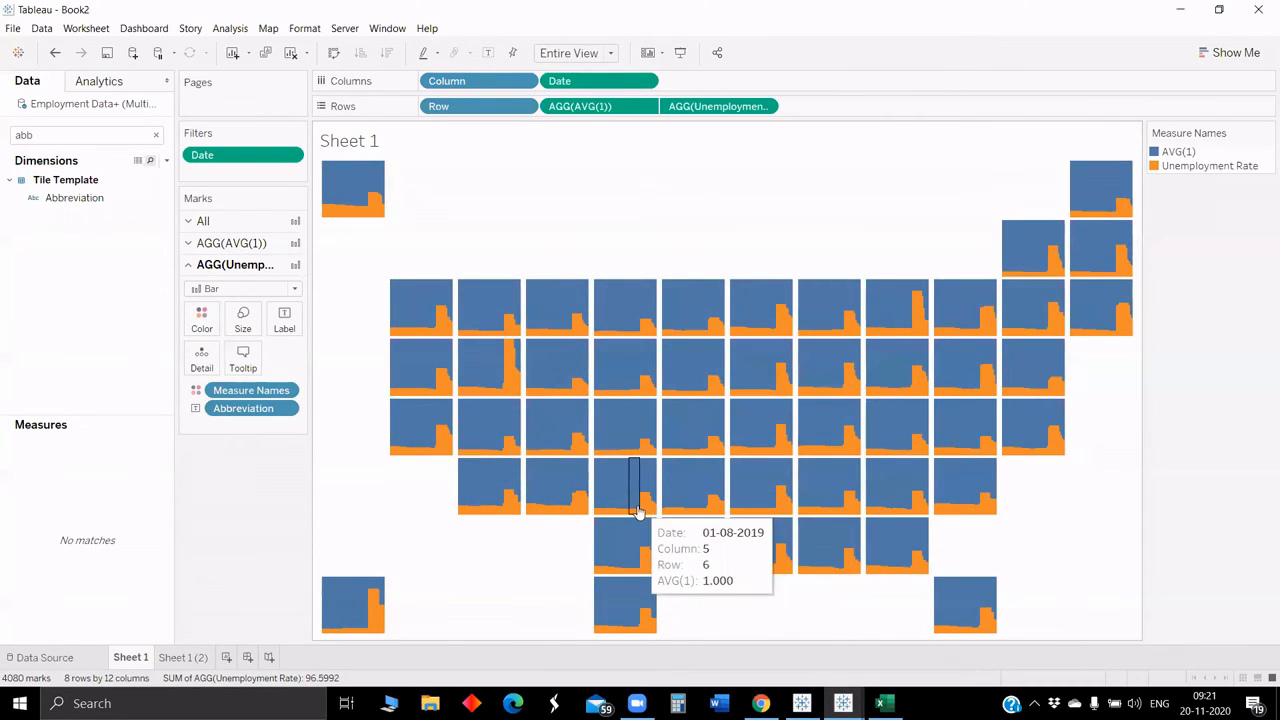
Step: Edit the Date filter so the range starts at 04-10-2018
{"action": "right_click", "coordinate": [257, 155]}
{"action": "left_click", "coordinate": [323, 167]}
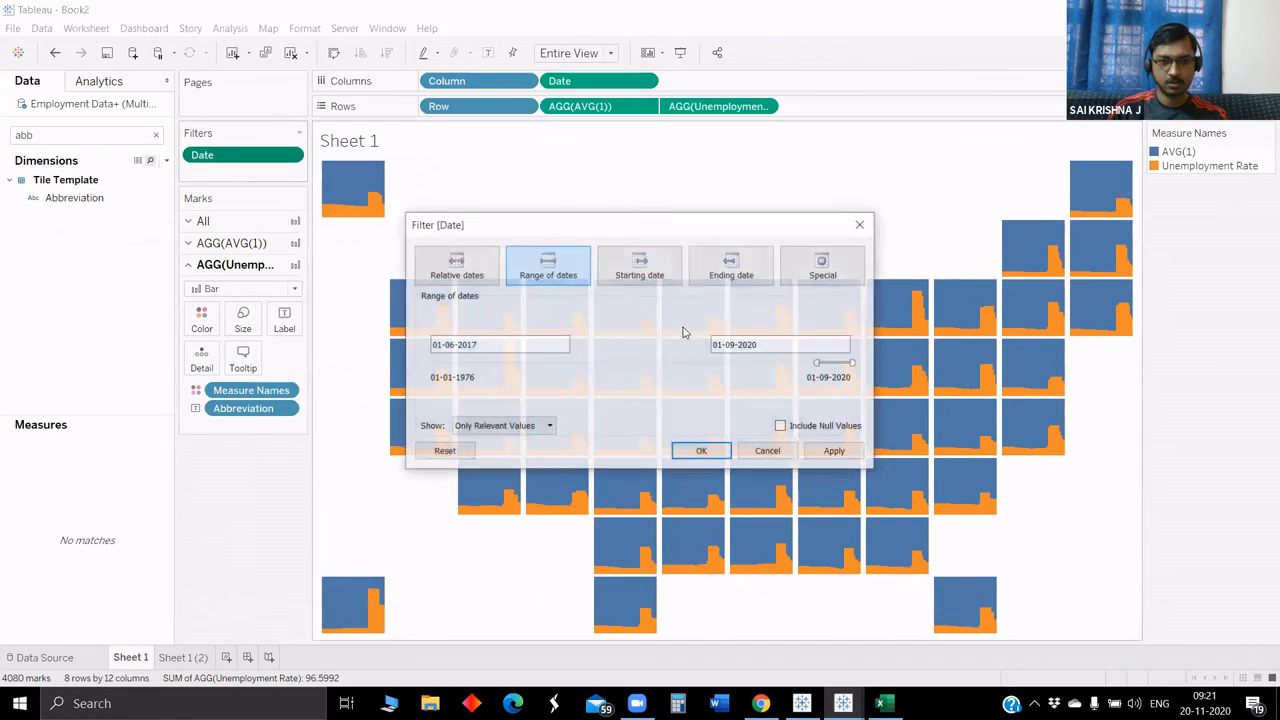
{"action": "left_click_drag", "start_coordinate": [818, 363], "coordinate": [826, 362]}
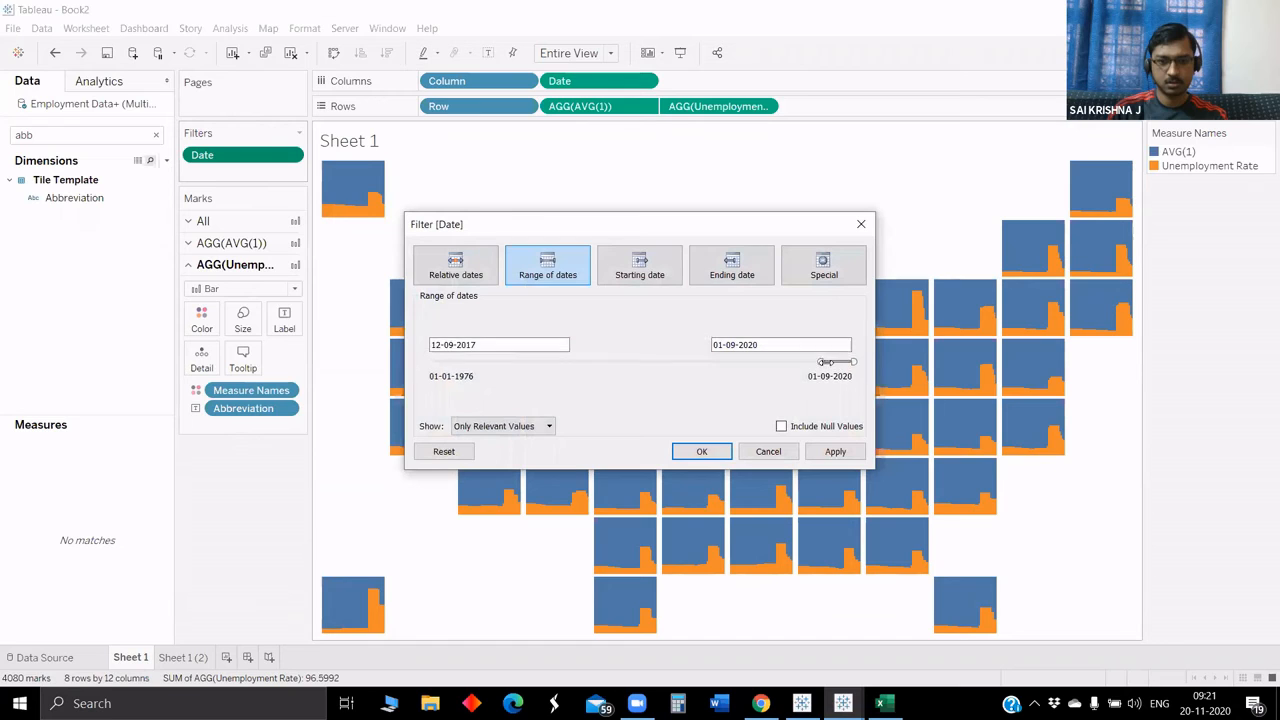
{"action": "left_click", "coordinate": [835, 451]}
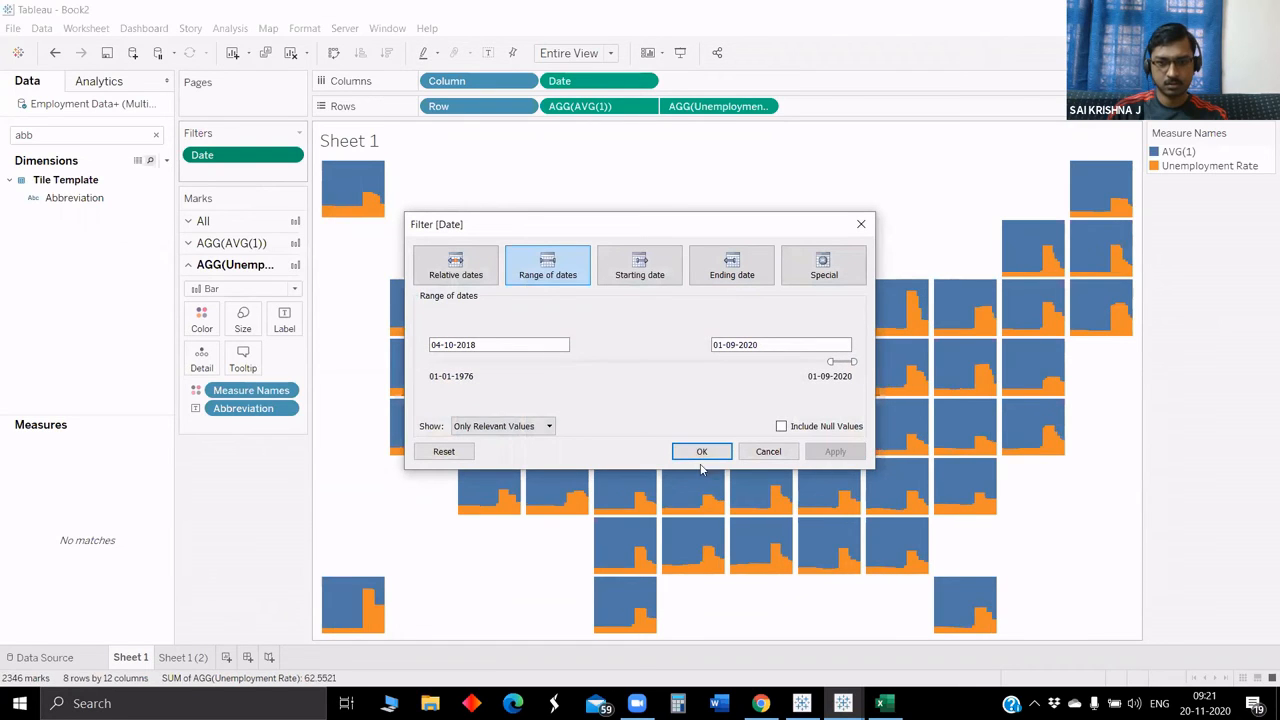
{"action": "left_click", "coordinate": [701, 451]}
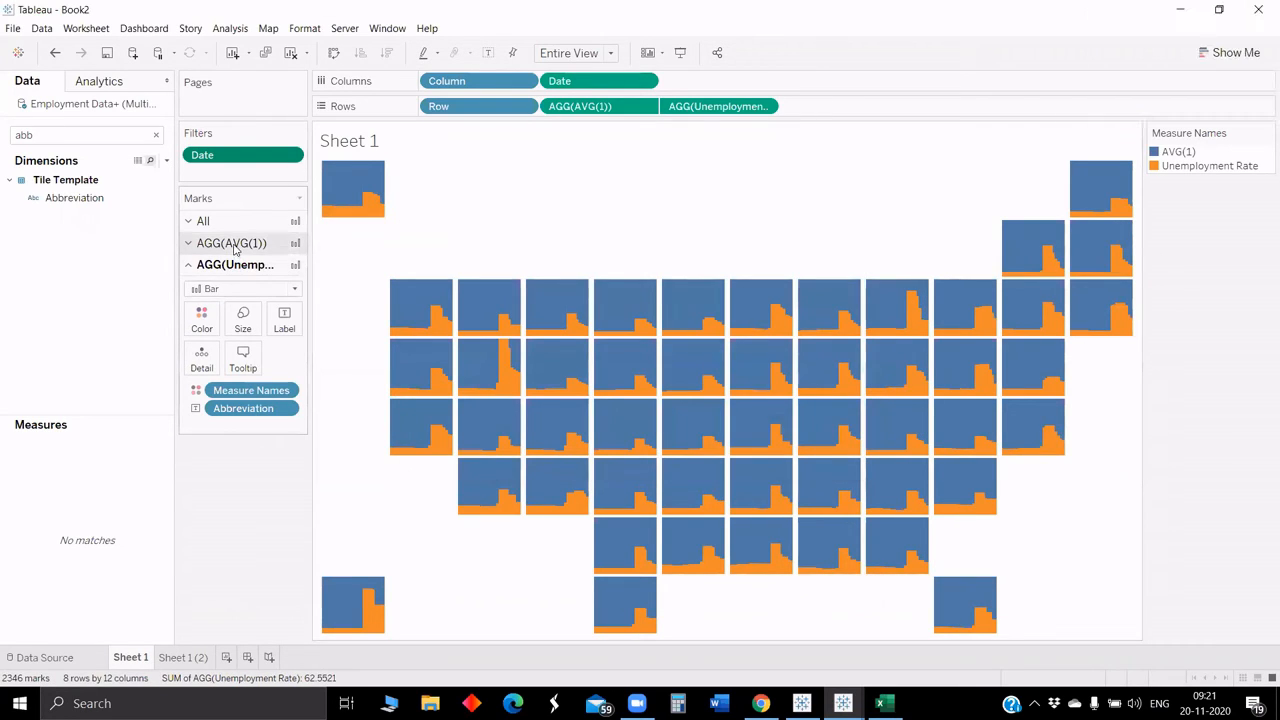
Step: Reduce the bar size of the unemployment rate marks
{"action": "left_click", "coordinate": [245, 318]}
{"action": "left_click_drag", "start_coordinate": [337, 426], "coordinate": [259, 430]}
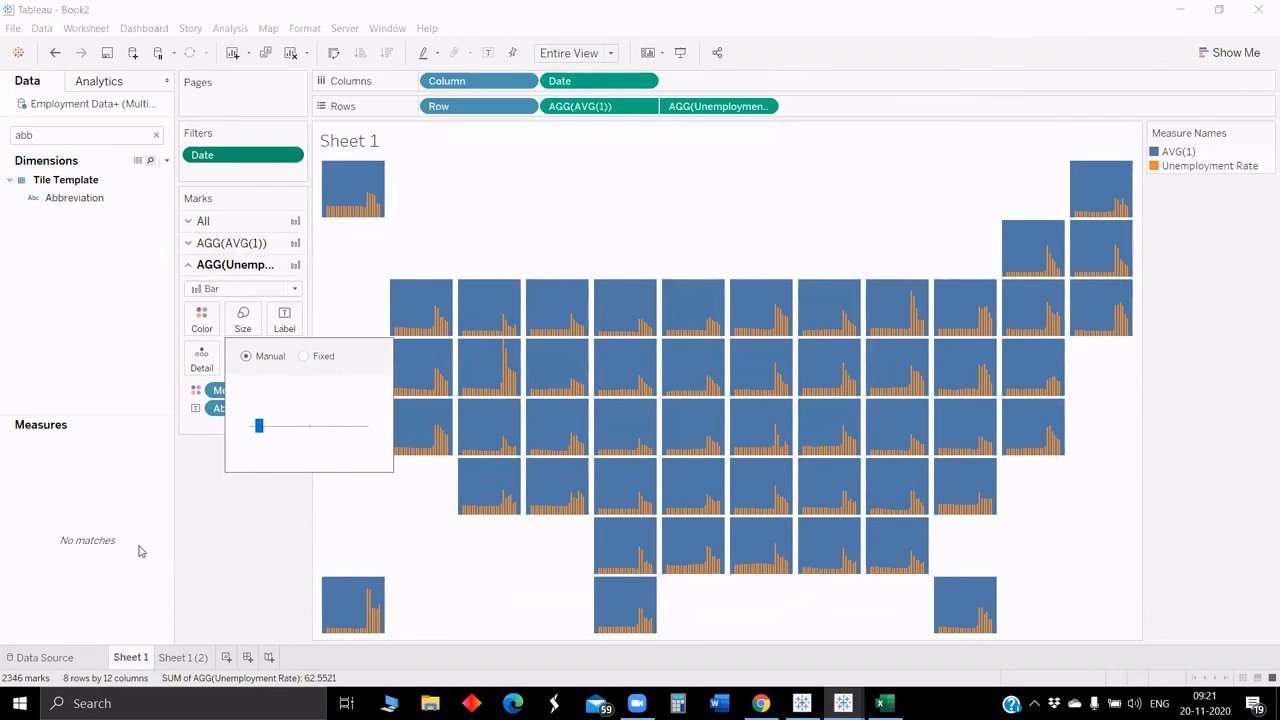
{"action": "left_click", "coordinate": [337, 515]}
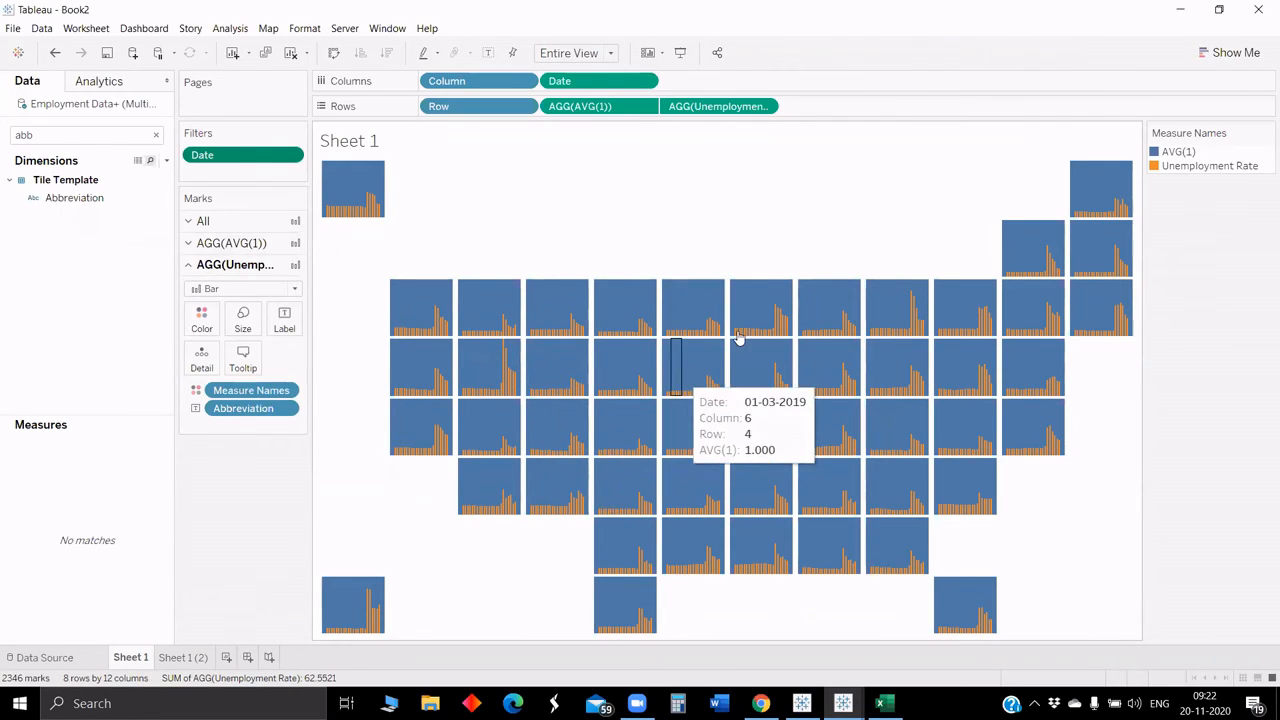
Step: Clear the data pane search and open the AVG(1) marks card
{"action": "left_click", "coordinate": [41, 137]}
{"action": "key", "text": "BackSpace"}
{"action": "key", "text": "BackSpace"}
{"action": "key", "text": "BackSpace"}
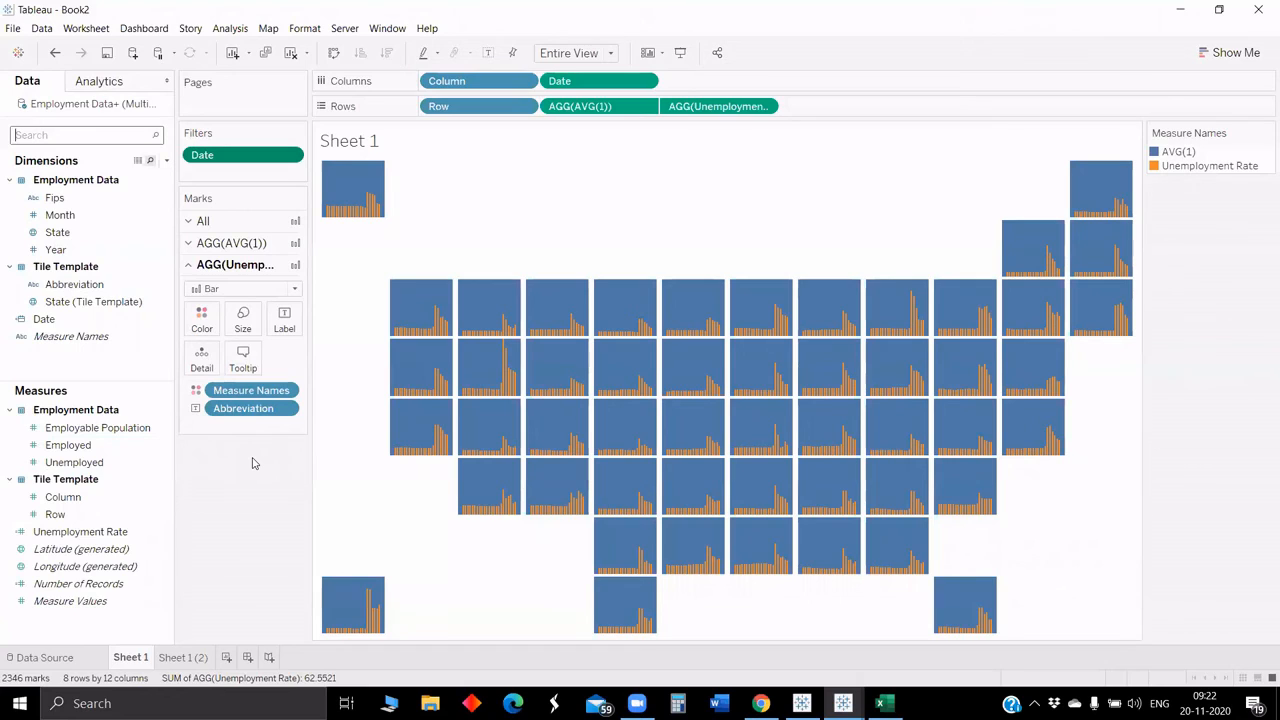
{"action": "left_click", "coordinate": [257, 248]}
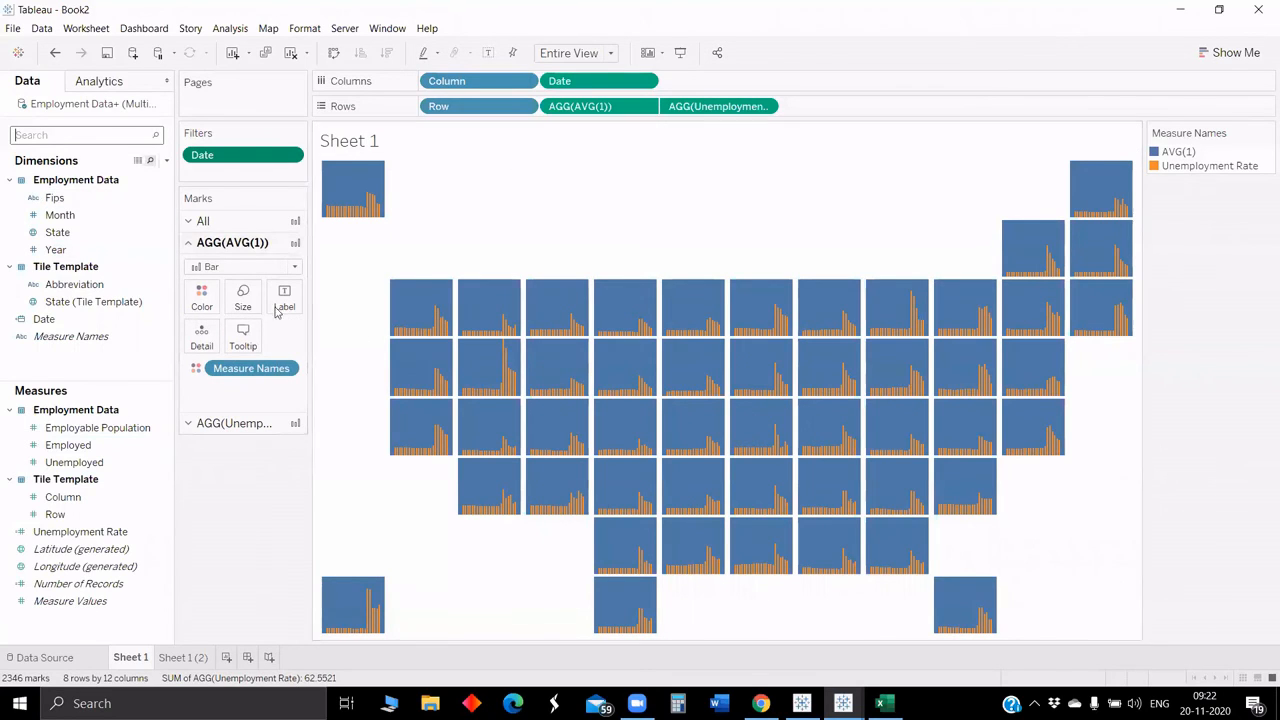
Step: Search the data pane for the Year field
{"action": "left_click", "coordinate": [48, 137]}
{"action": "type", "text": "yr"}
{"action": "key", "text": "BackSpace"}
{"action": "type", "text": "e"}
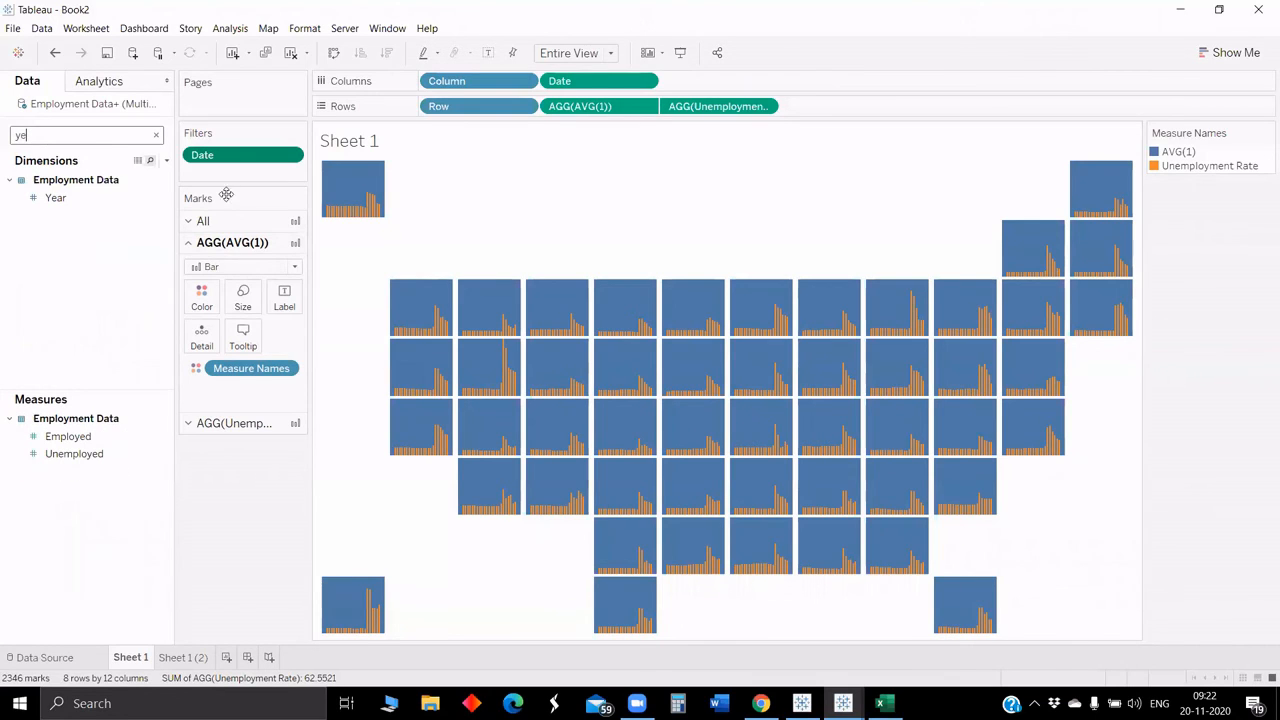
{"action": "left_click_drag", "start_coordinate": [55, 197], "coordinate": [202, 344]}
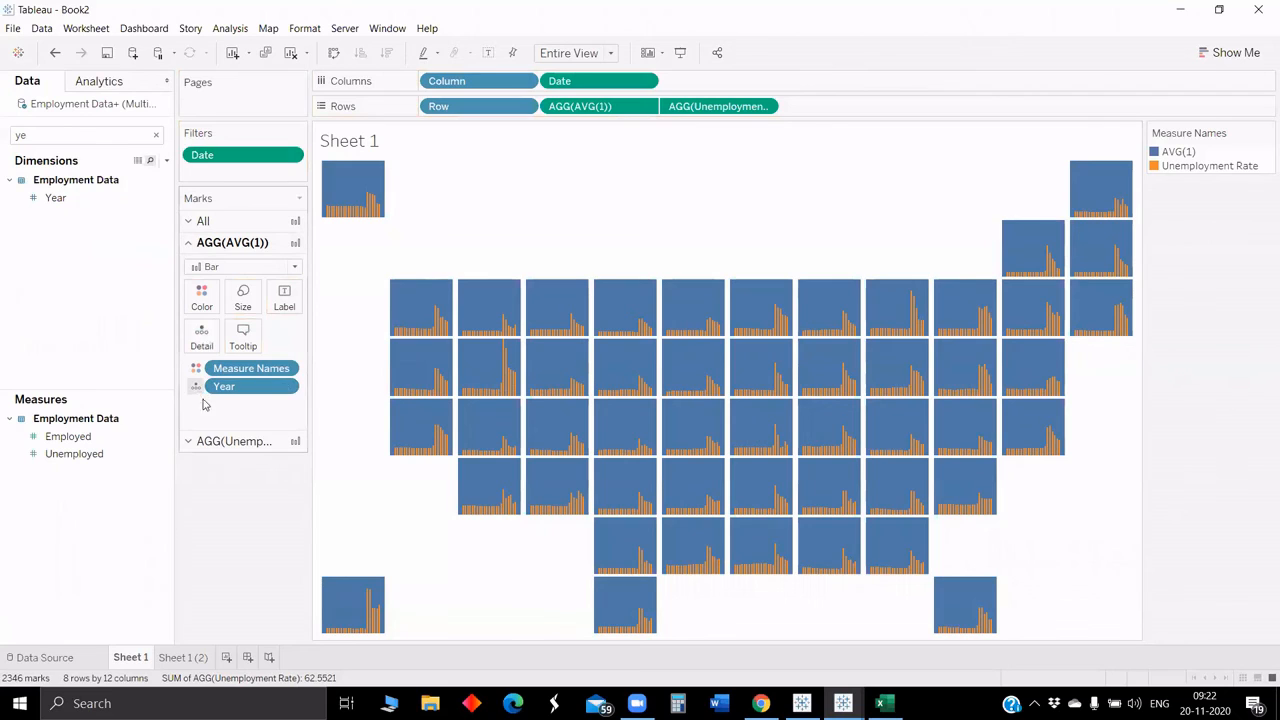
{"action": "left_click", "coordinate": [196, 386]}
{"action": "left_click", "coordinate": [214, 410]}
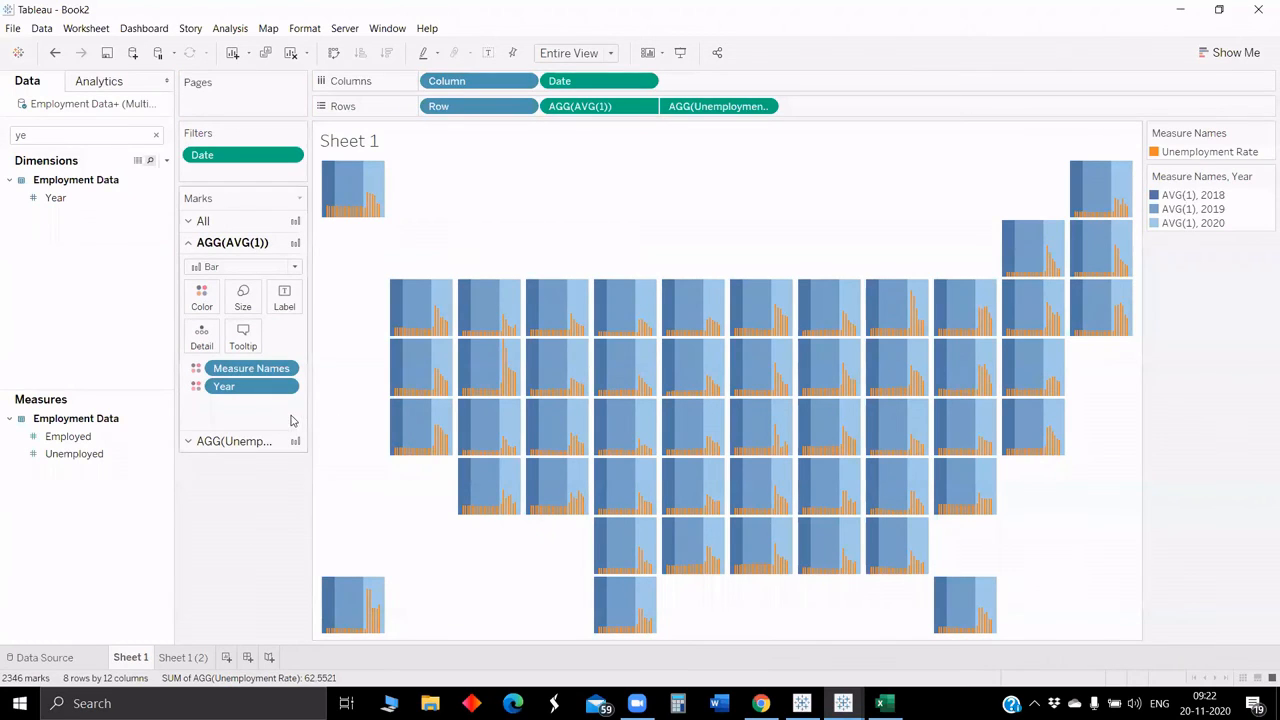
{"action": "left_click_drag", "start_coordinate": [251, 386], "coordinate": [238, 441]}
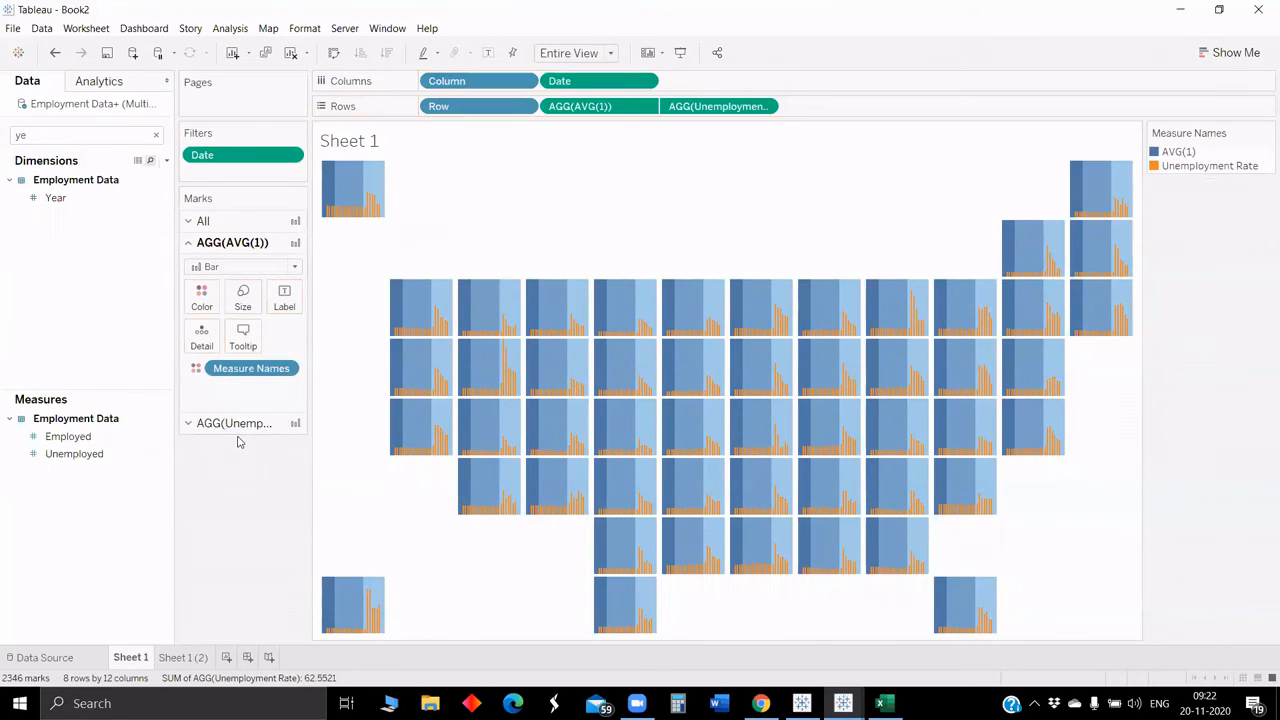
Step: Open the unemployment rate marks card and put Year on its Color
{"action": "left_click", "coordinate": [236, 424]}
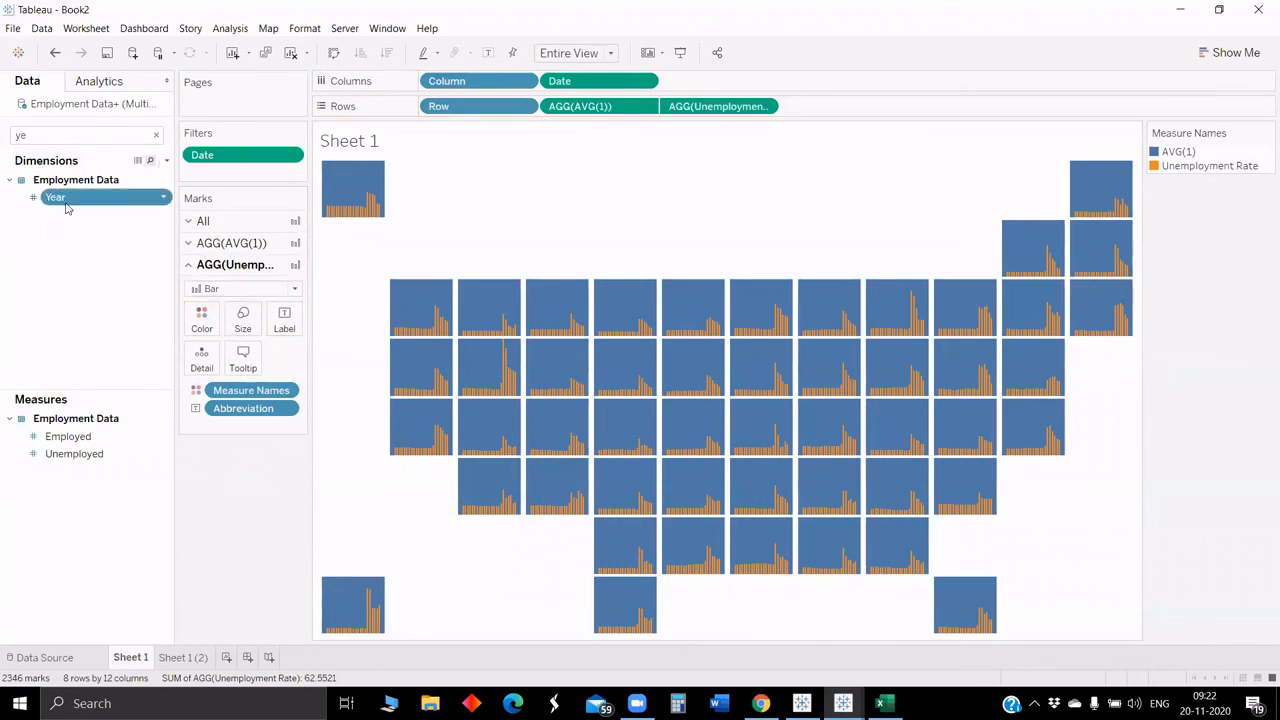
{"action": "left_click_drag", "start_coordinate": [62, 200], "coordinate": [198, 400]}
{"action": "left_click", "coordinate": [196, 408]}
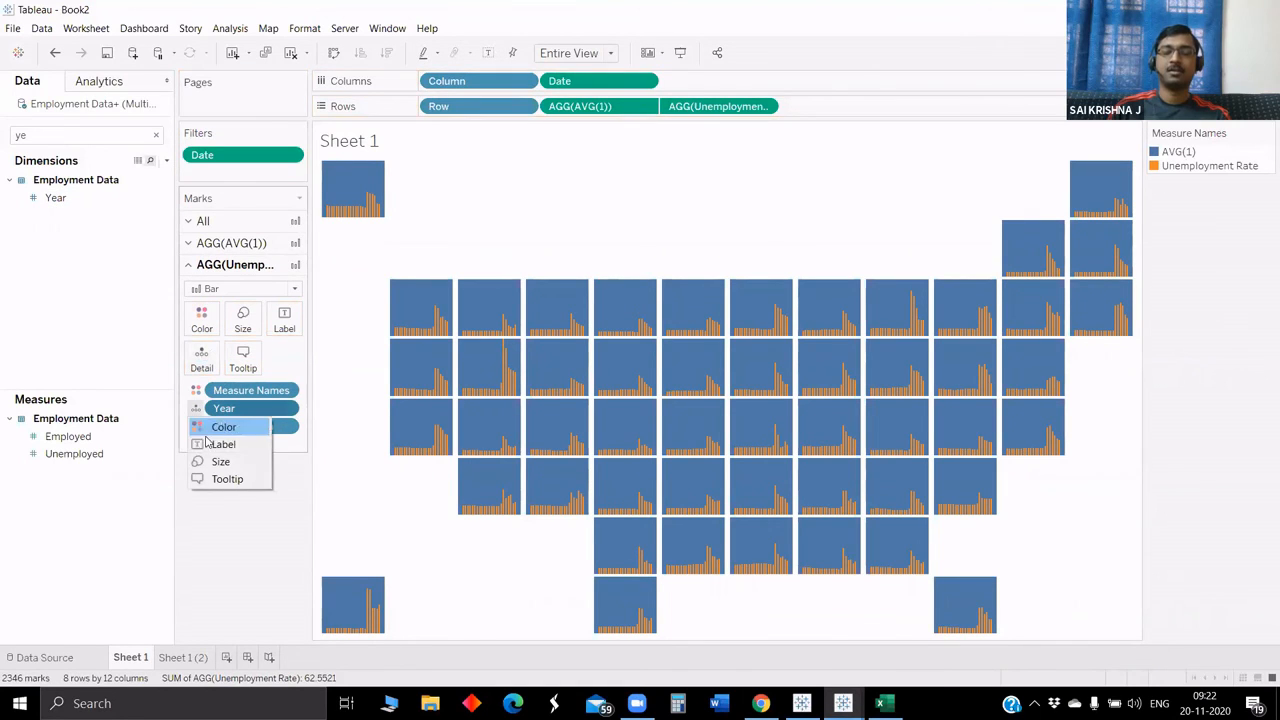
{"action": "left_click", "coordinate": [218, 427]}
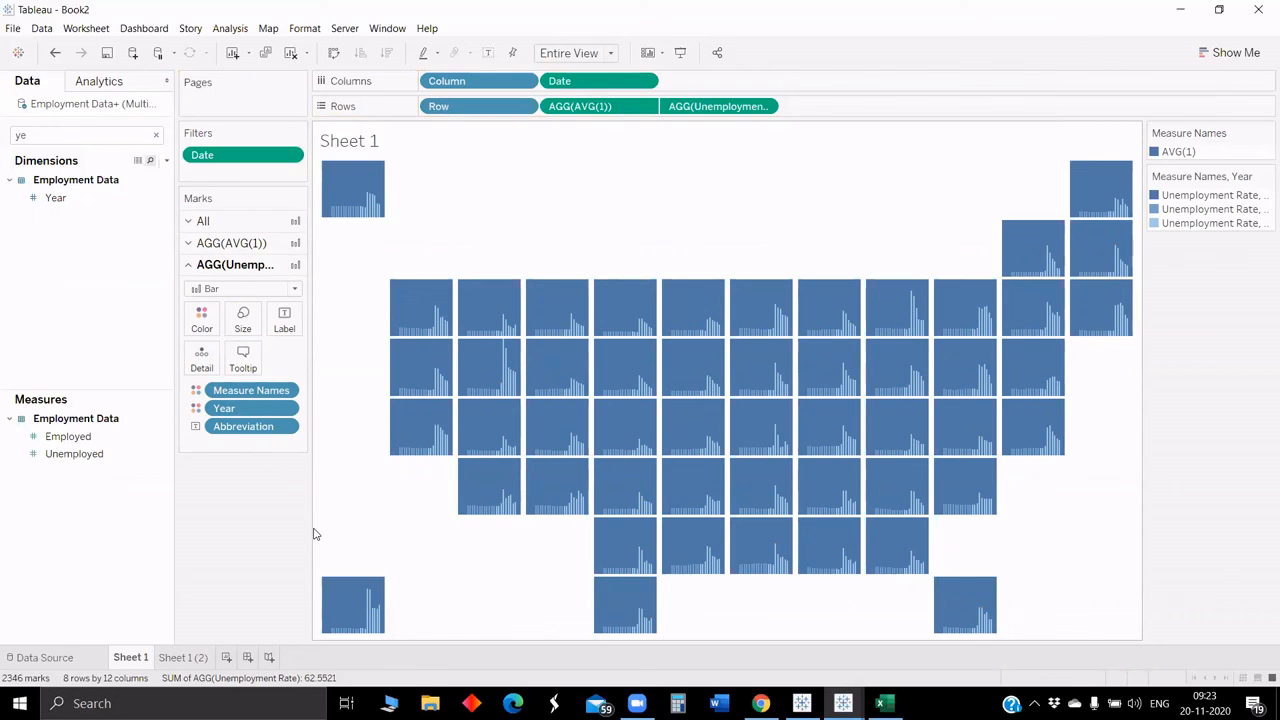
Step: Edit the unemployment rate colours by year and assign the Tableau 10 palette
{"action": "left_click", "coordinate": [200, 412]}
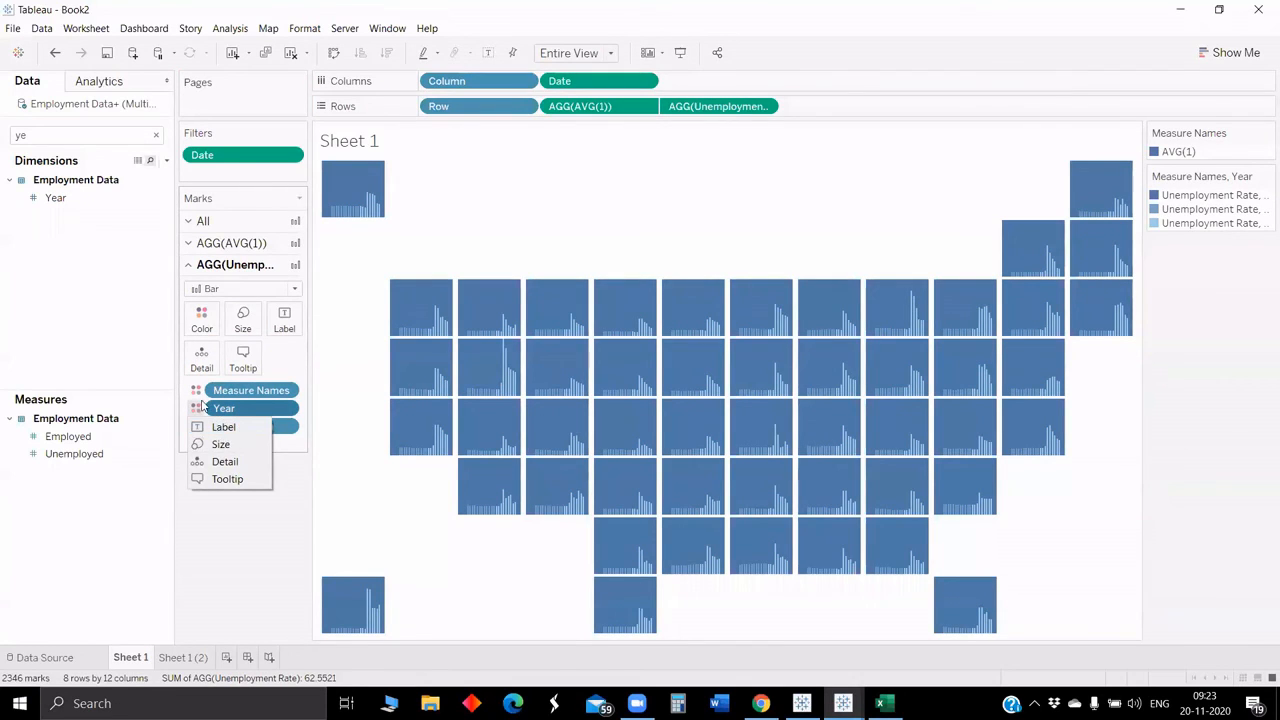
{"action": "left_click", "coordinate": [203, 318]}
{"action": "left_click", "coordinate": [240, 370]}
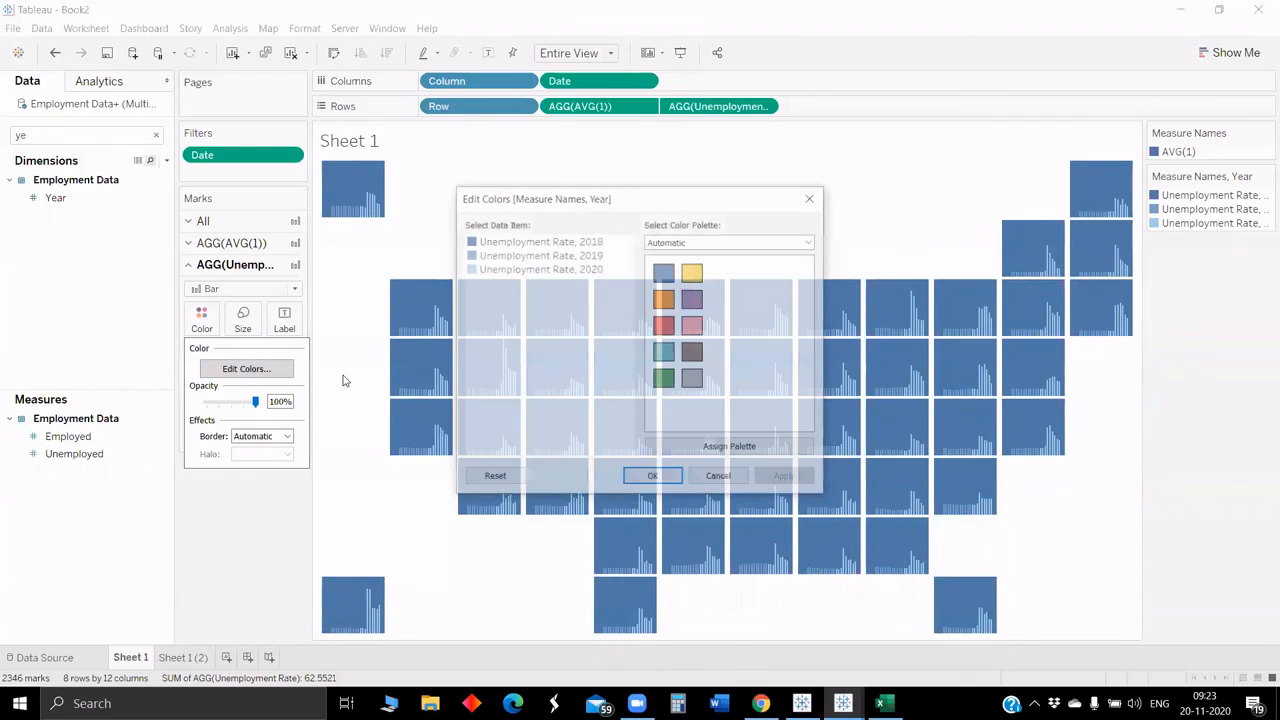
{"action": "left_click", "coordinate": [725, 241]}
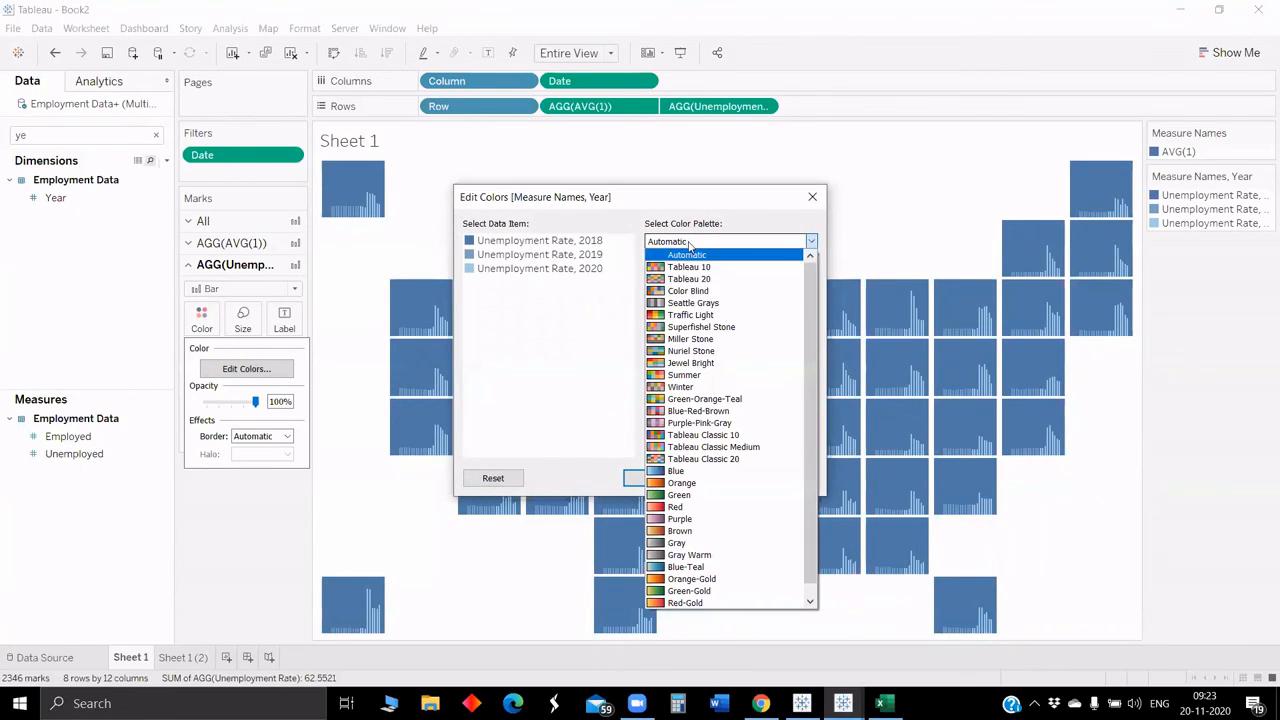
{"action": "left_click", "coordinate": [590, 325]}
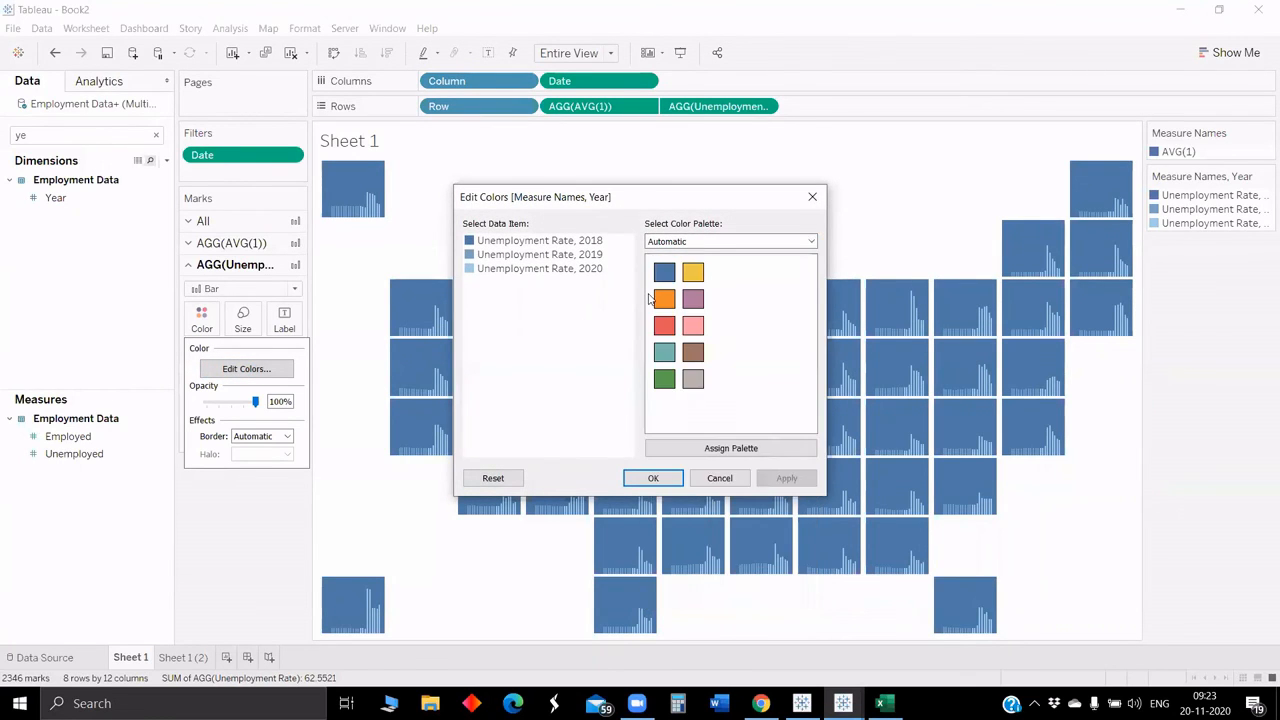
{"action": "left_click", "coordinate": [716, 241]}
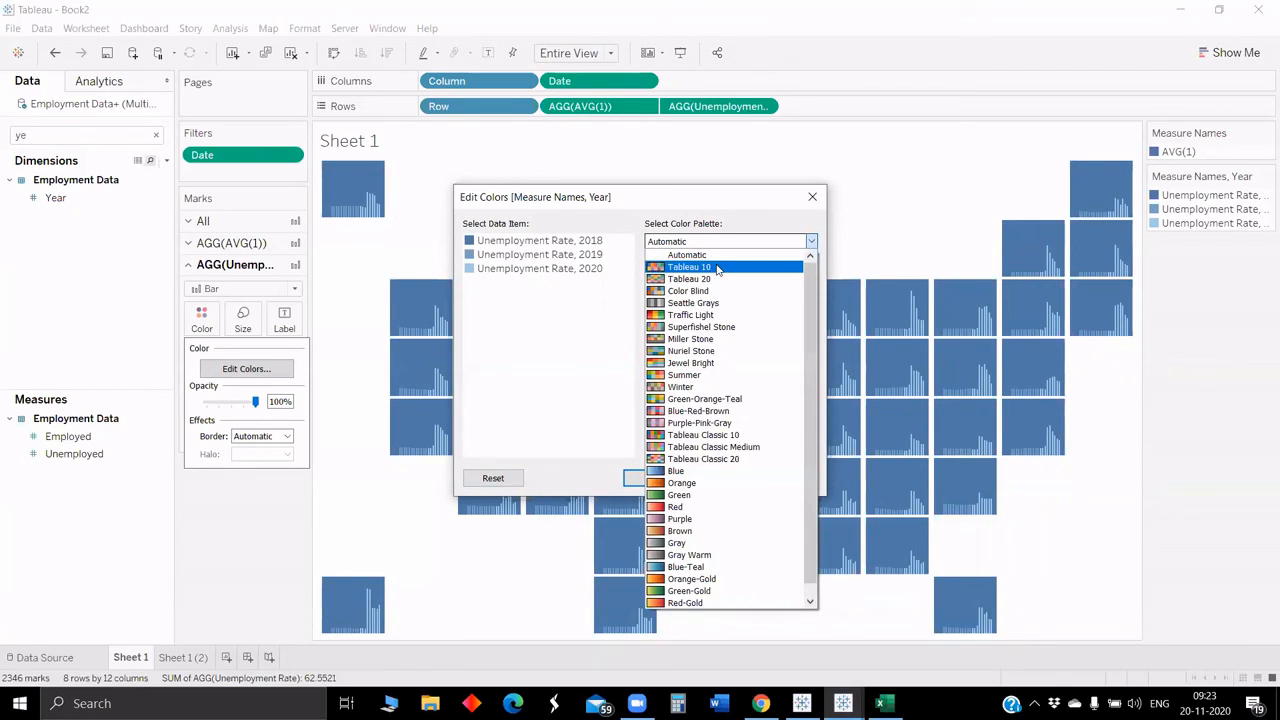
{"action": "left_click", "coordinate": [718, 262]}
{"action": "left_click", "coordinate": [760, 448]}
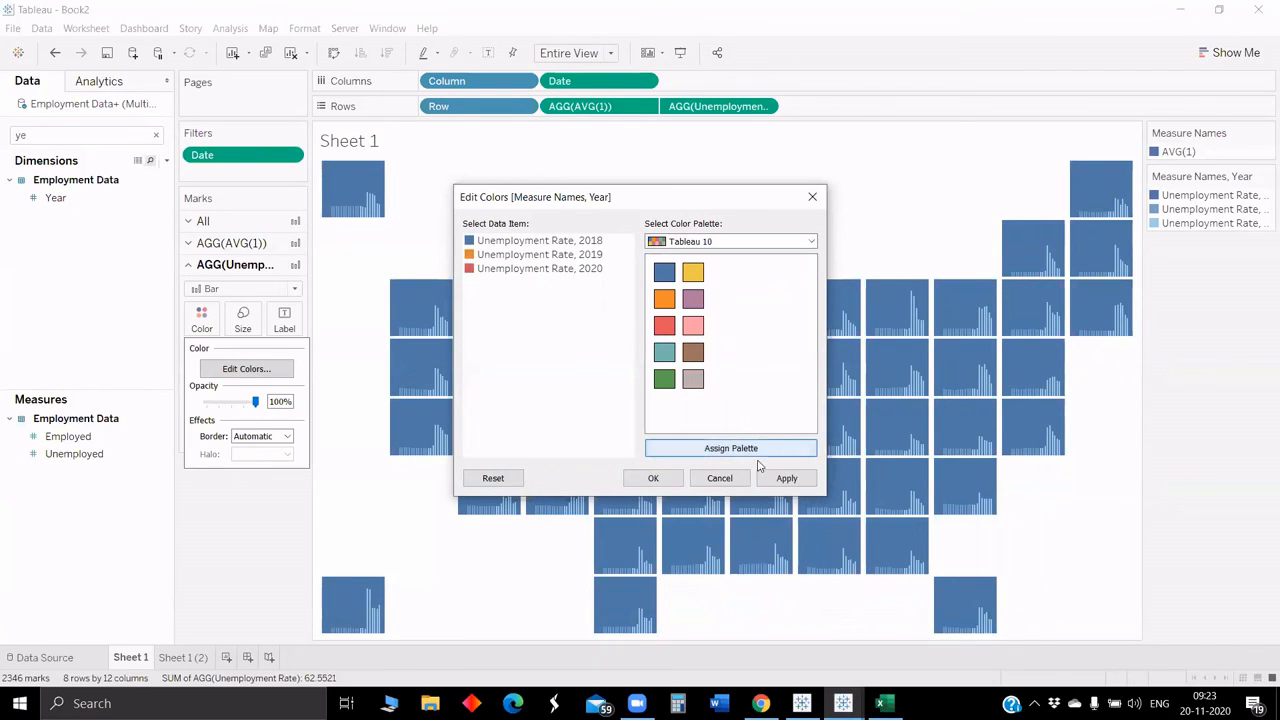
{"action": "left_click", "coordinate": [786, 479]}
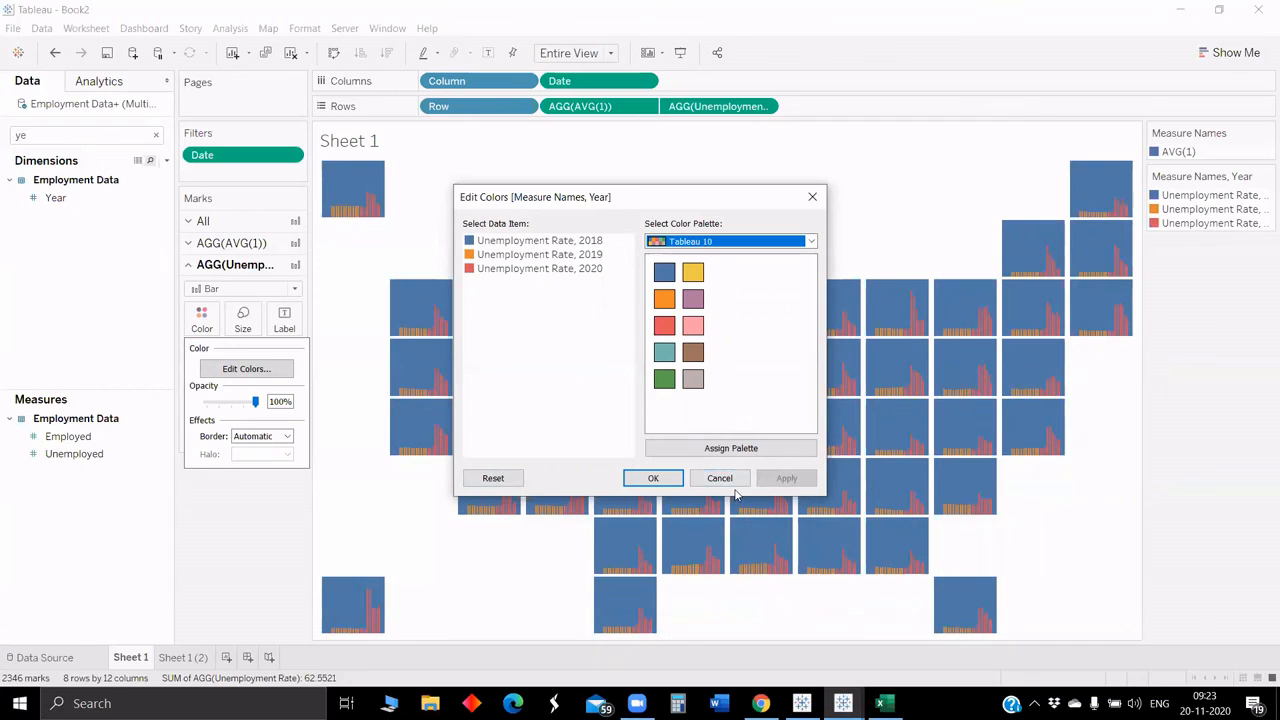
{"action": "left_click", "coordinate": [655, 479]}
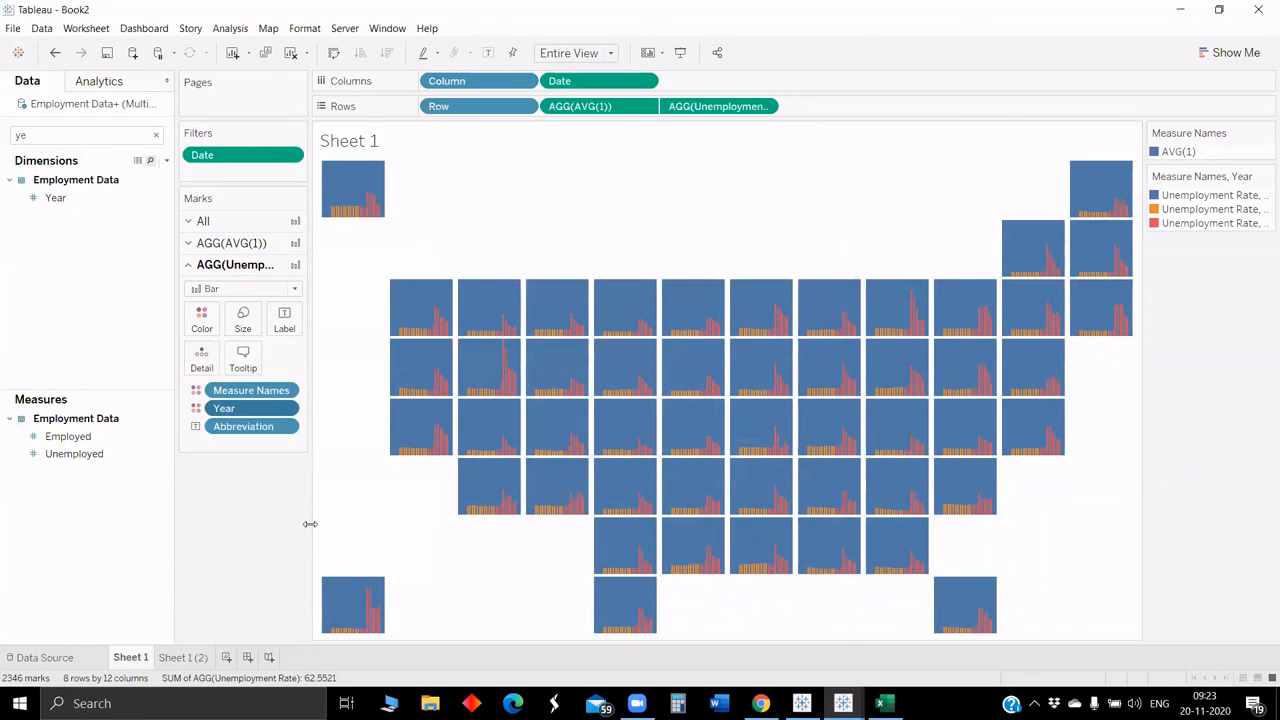